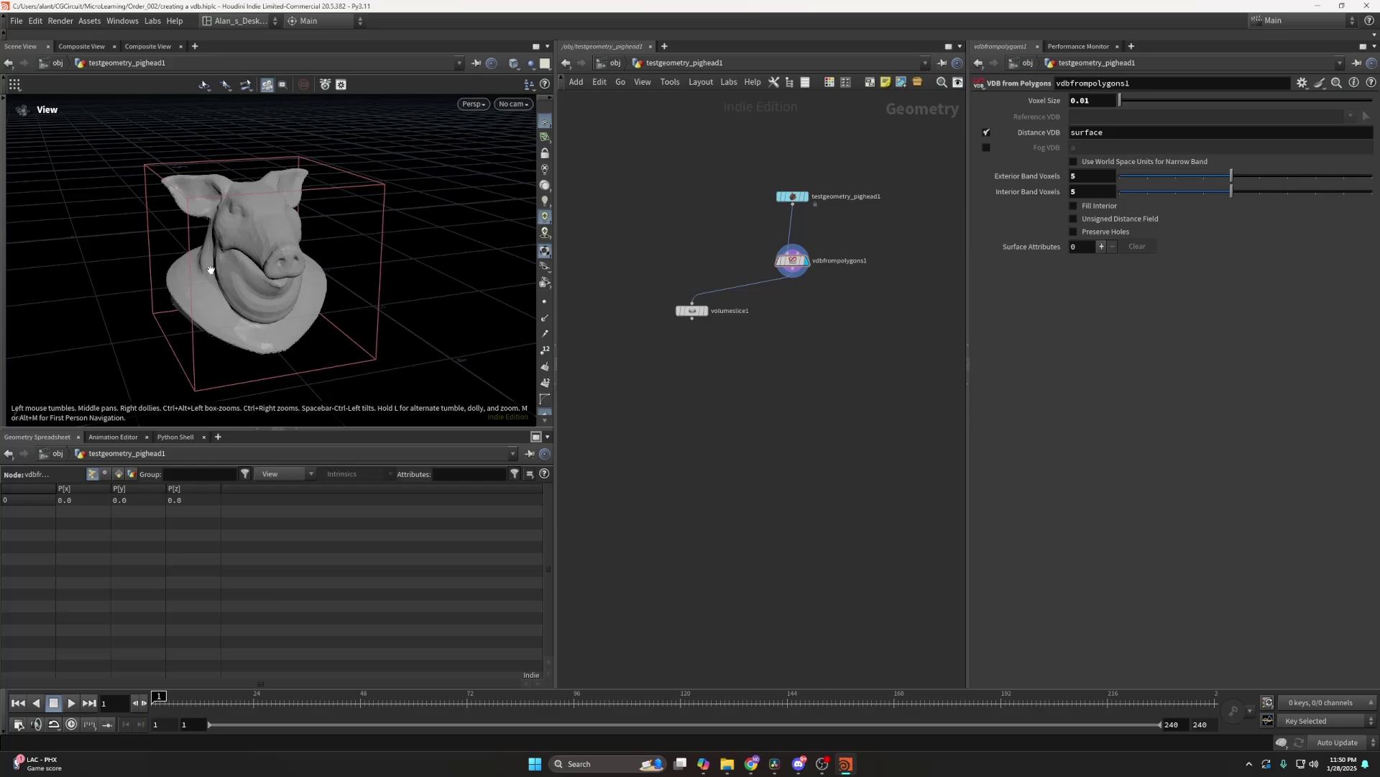
pyautogui.moveTo(242, 263); pyautogui.dragTo(283, 268)
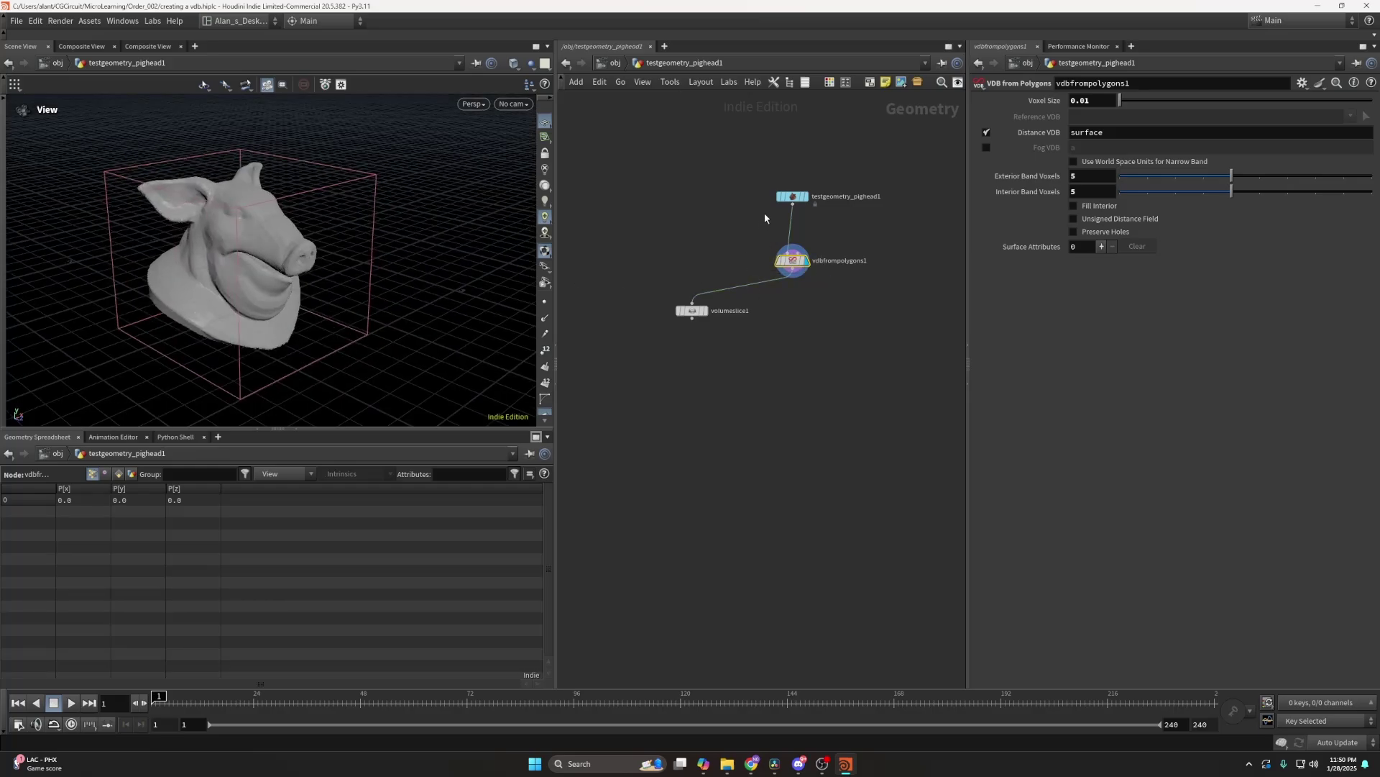
pyautogui.moveTo(766, 217); pyautogui.dragTo(827, 187)
pyautogui.moveTo(746, 243); pyautogui.dragTo(824, 273)
pyautogui.moveTo(827, 319); pyautogui.dragTo(841, 336, button='middle')
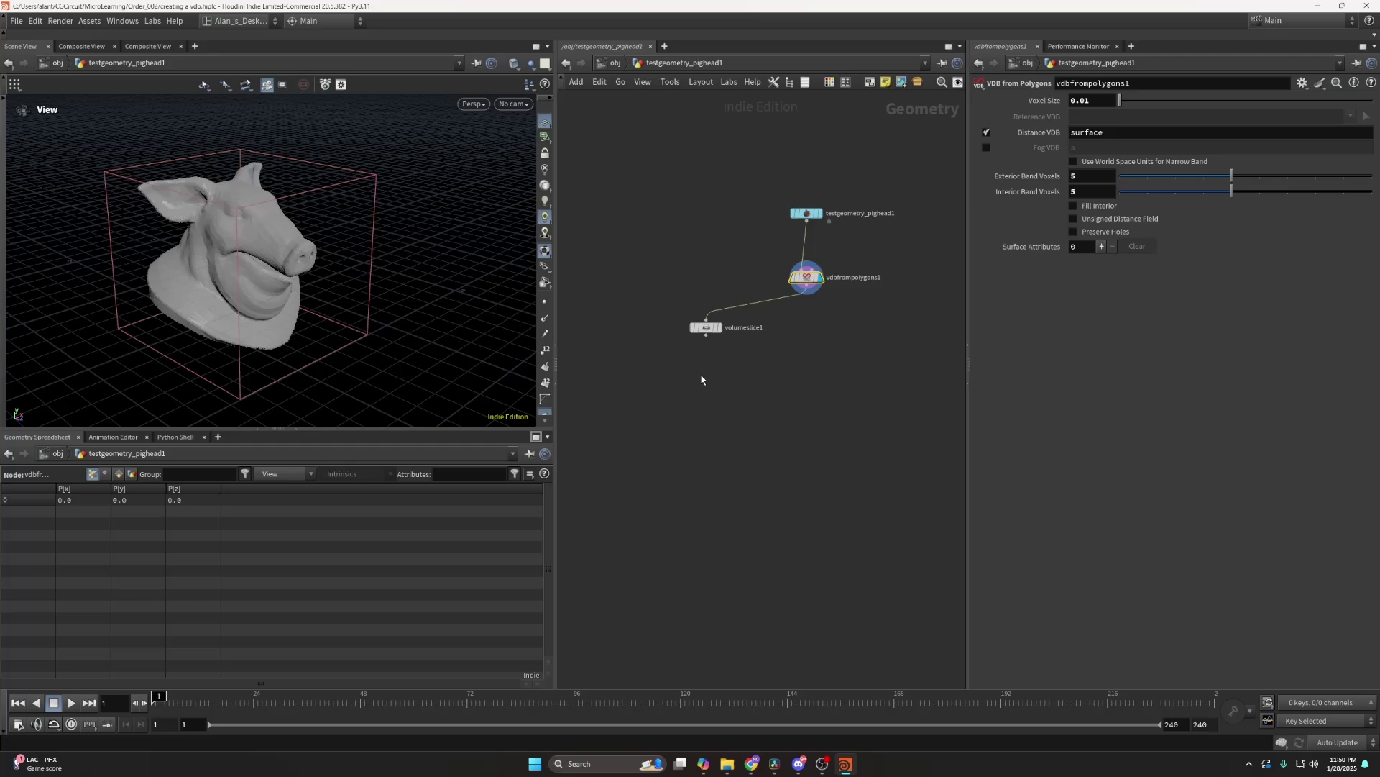
pyautogui.moveTo(309, 238); pyautogui.dragTo(264, 241)
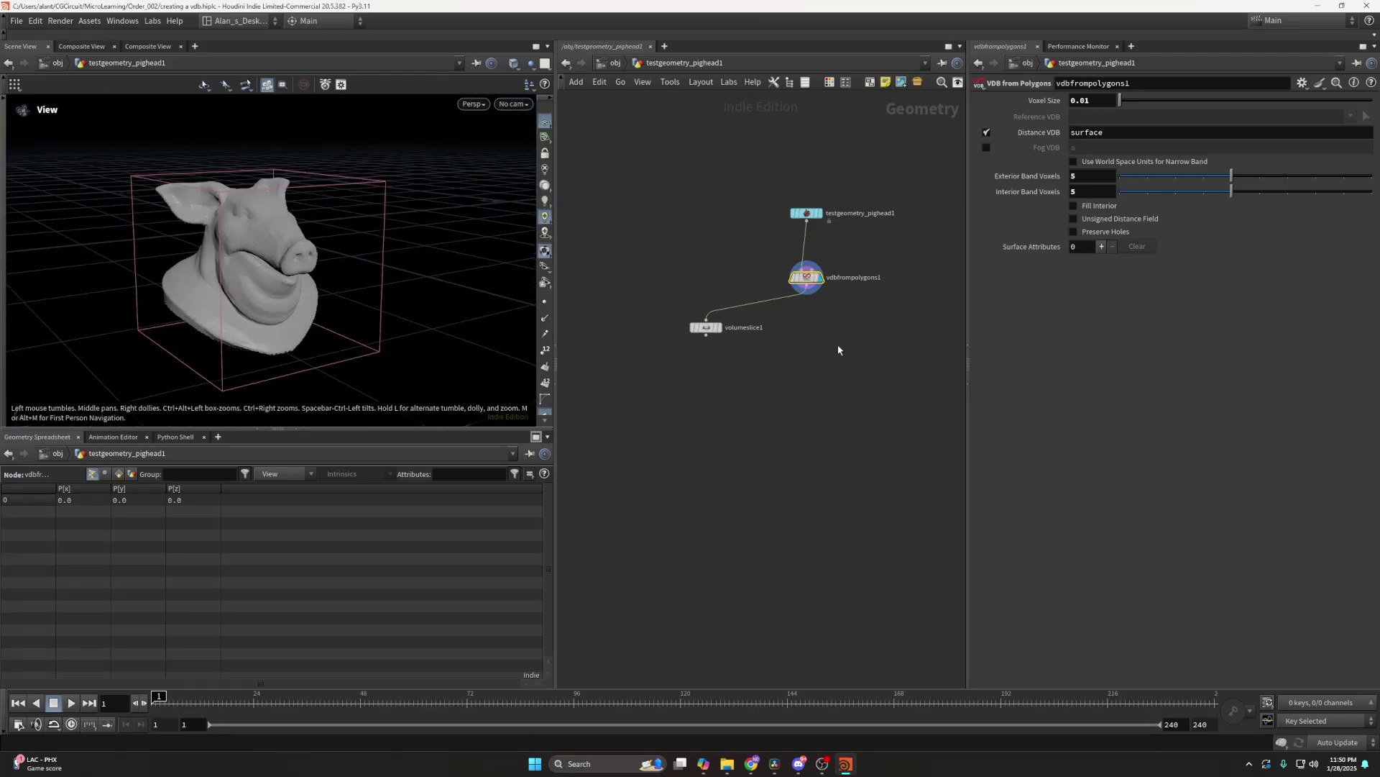
pyautogui.moveTo(826, 318); pyautogui.dragTo(878, 312, button='middle')
pyautogui.click(805, 253)
pyautogui.moveTo(829, 160); pyautogui.dragTo(879, 332)
# Add a VDB node to the network below the existing nodes and make it the displayed node.
pyautogui.click(650, 388)
pyautogui.press('Tab')
pyautogui.write('vdb')
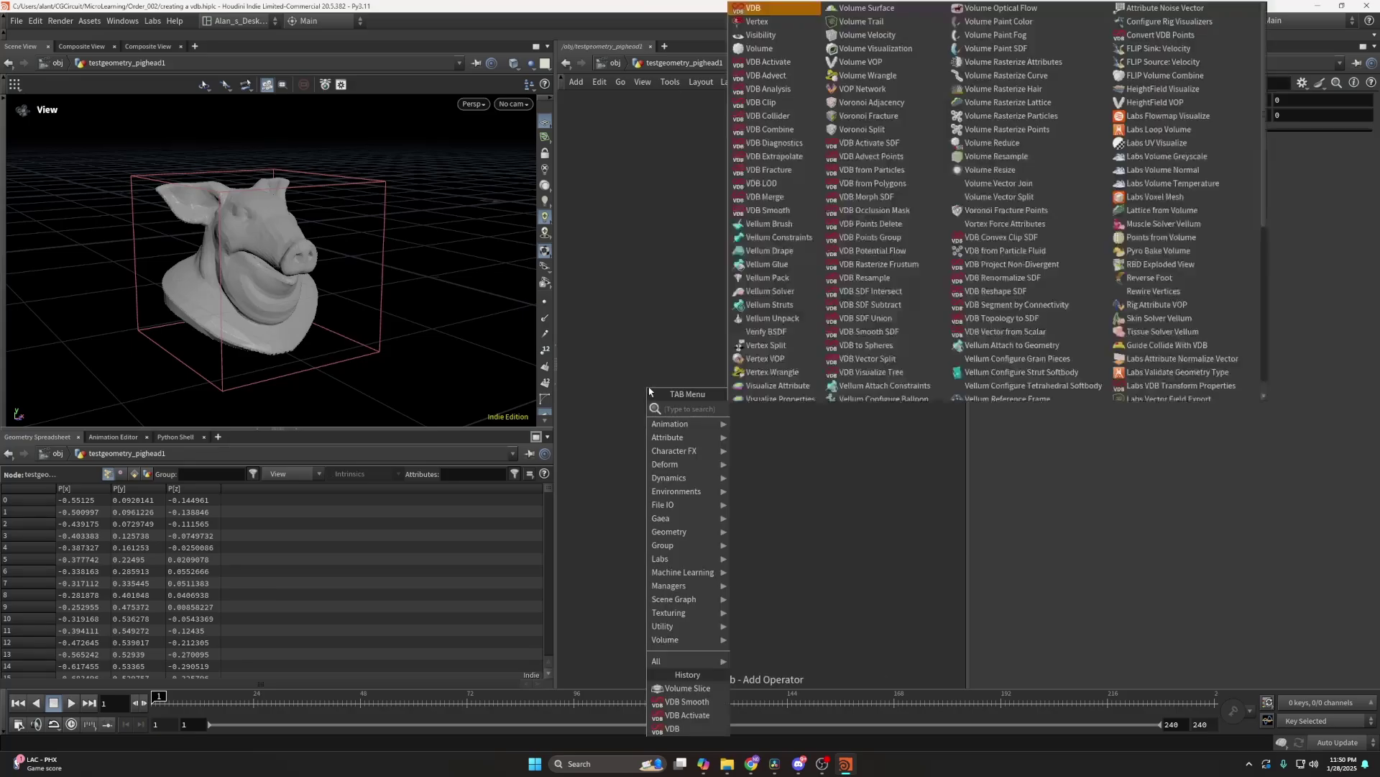
pyautogui.press('Return')
pyautogui.click(726, 418)
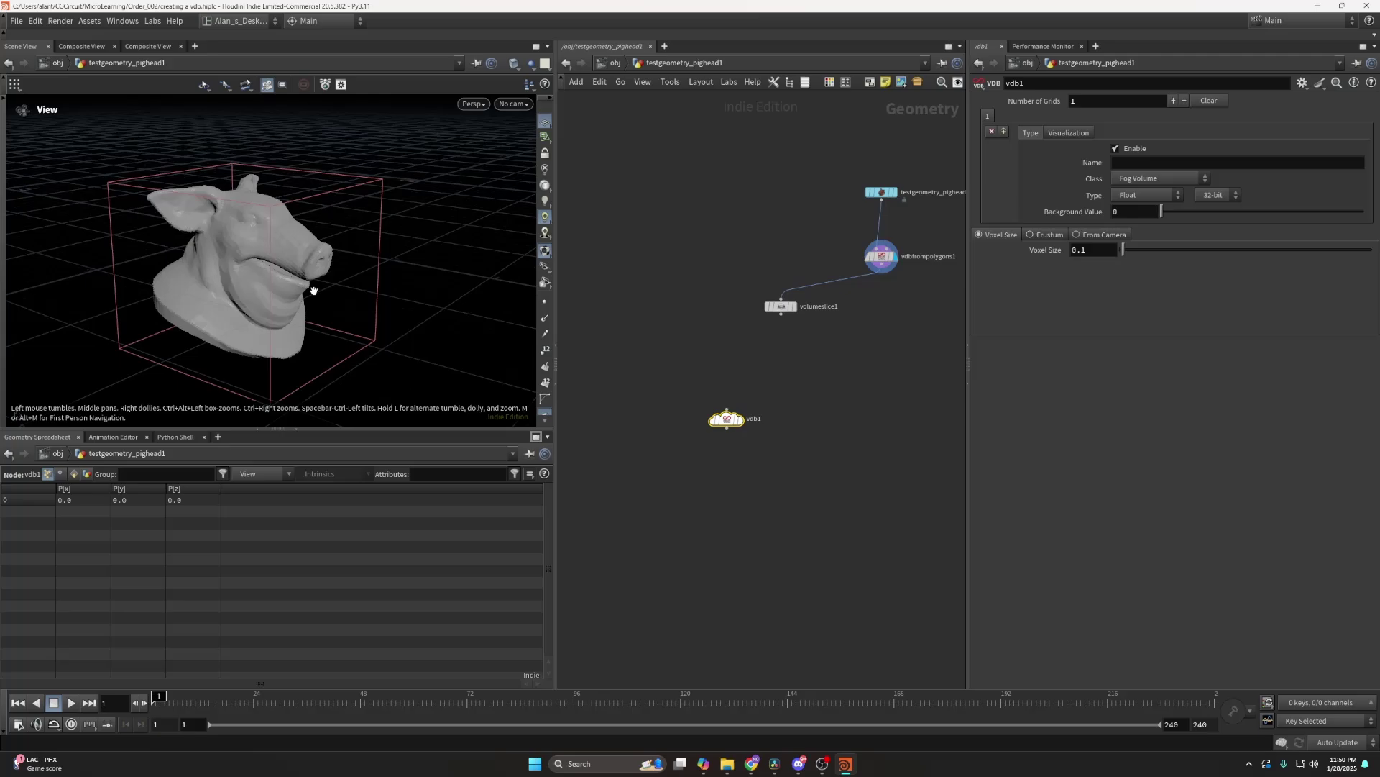
pyautogui.click(741, 419)
pyautogui.moveTo(245, 239)
pyautogui.mouseDown()
pyautogui.moveTo(271, 225)
pyautogui.moveTo(244, 259)
pyautogui.mouseUp()
# Name the new VDB grid density and keep its class as Fog Volume.
pyautogui.click(1151, 164)
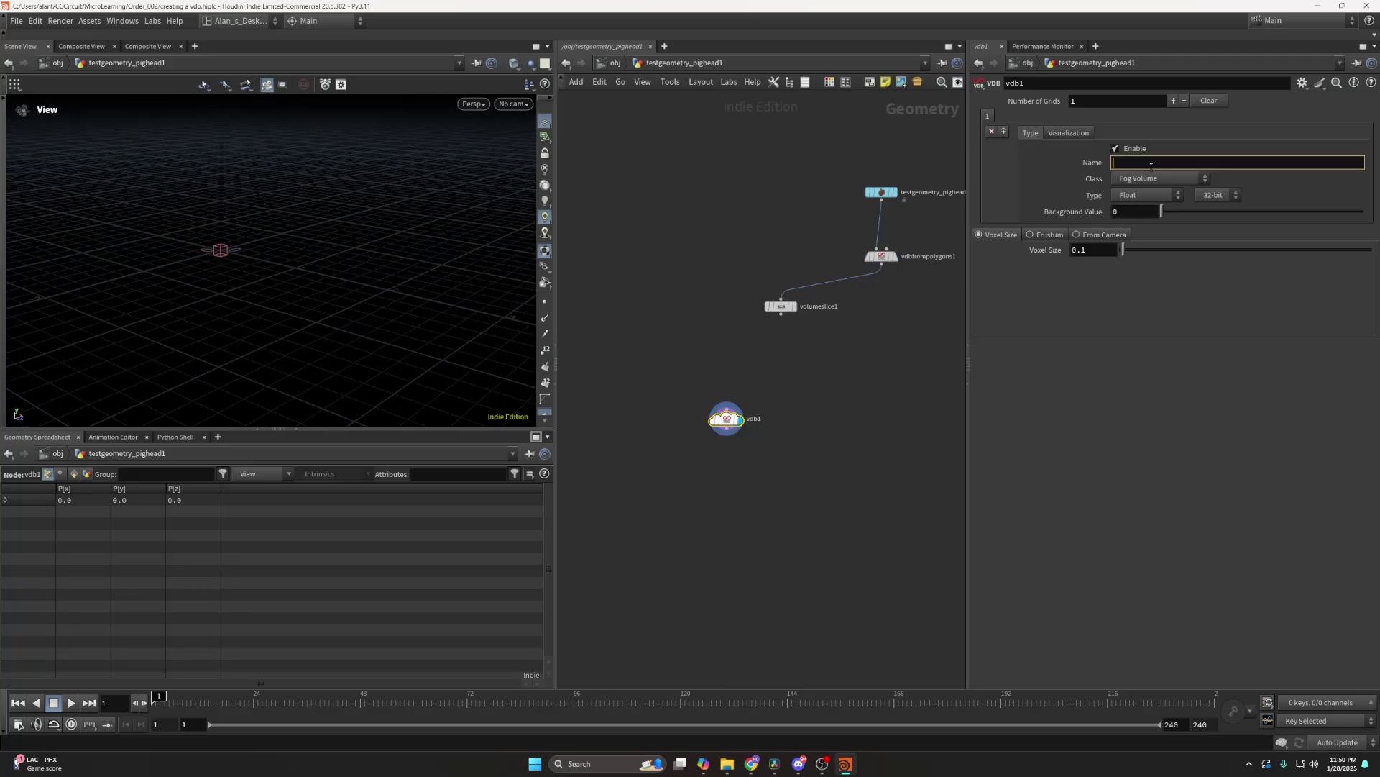
pyautogui.write('density')
pyautogui.press('Return')
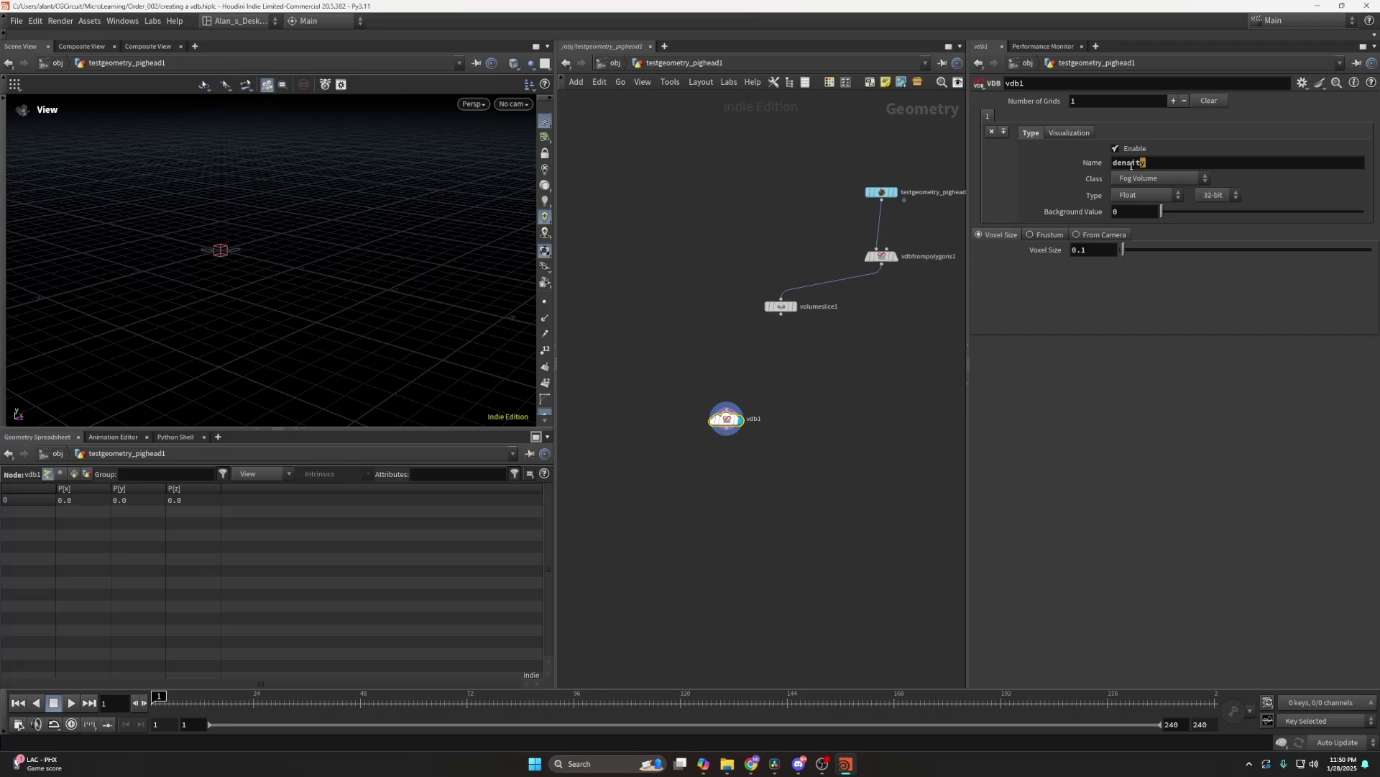
pyautogui.click(1126, 180)
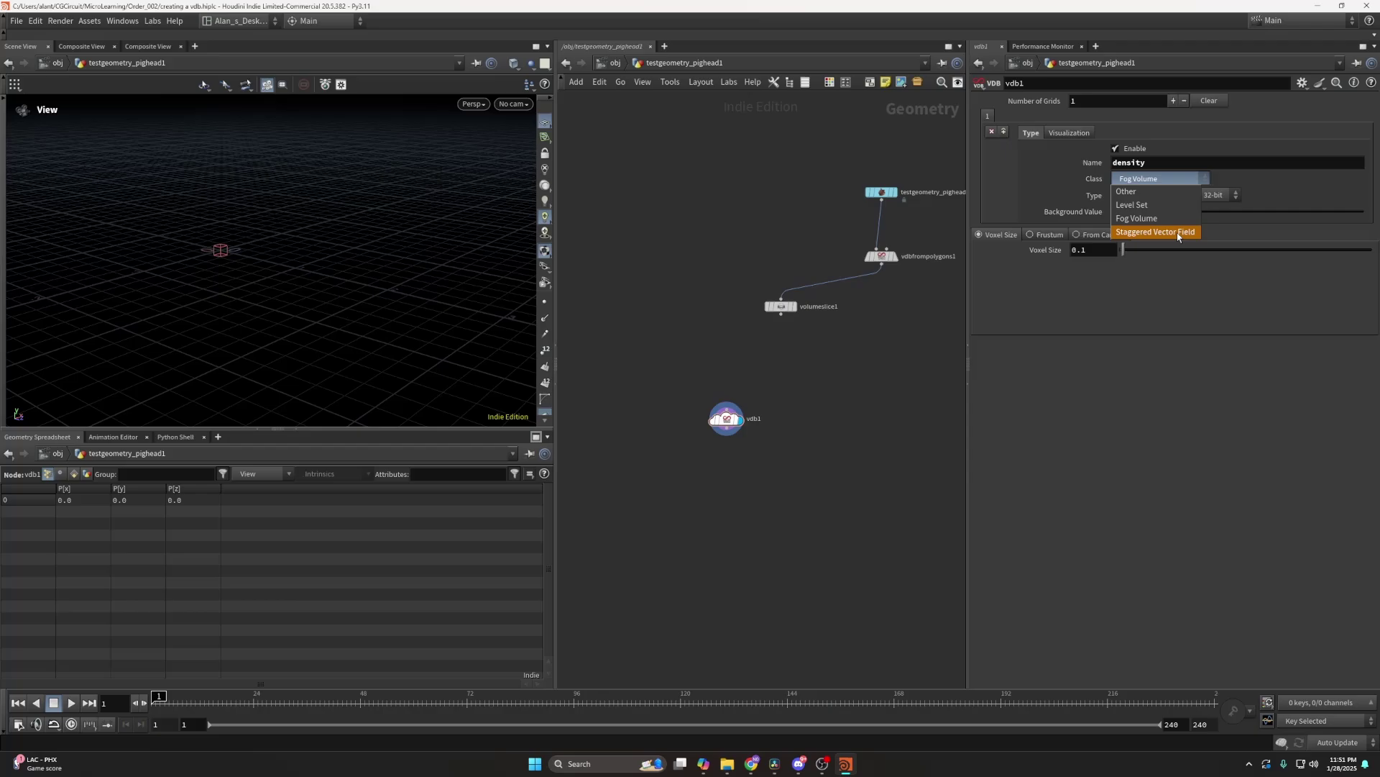
pyautogui.click(1163, 218)
# Try Vector Float as the density grid's type and return it to Float.
pyautogui.click(1165, 195)
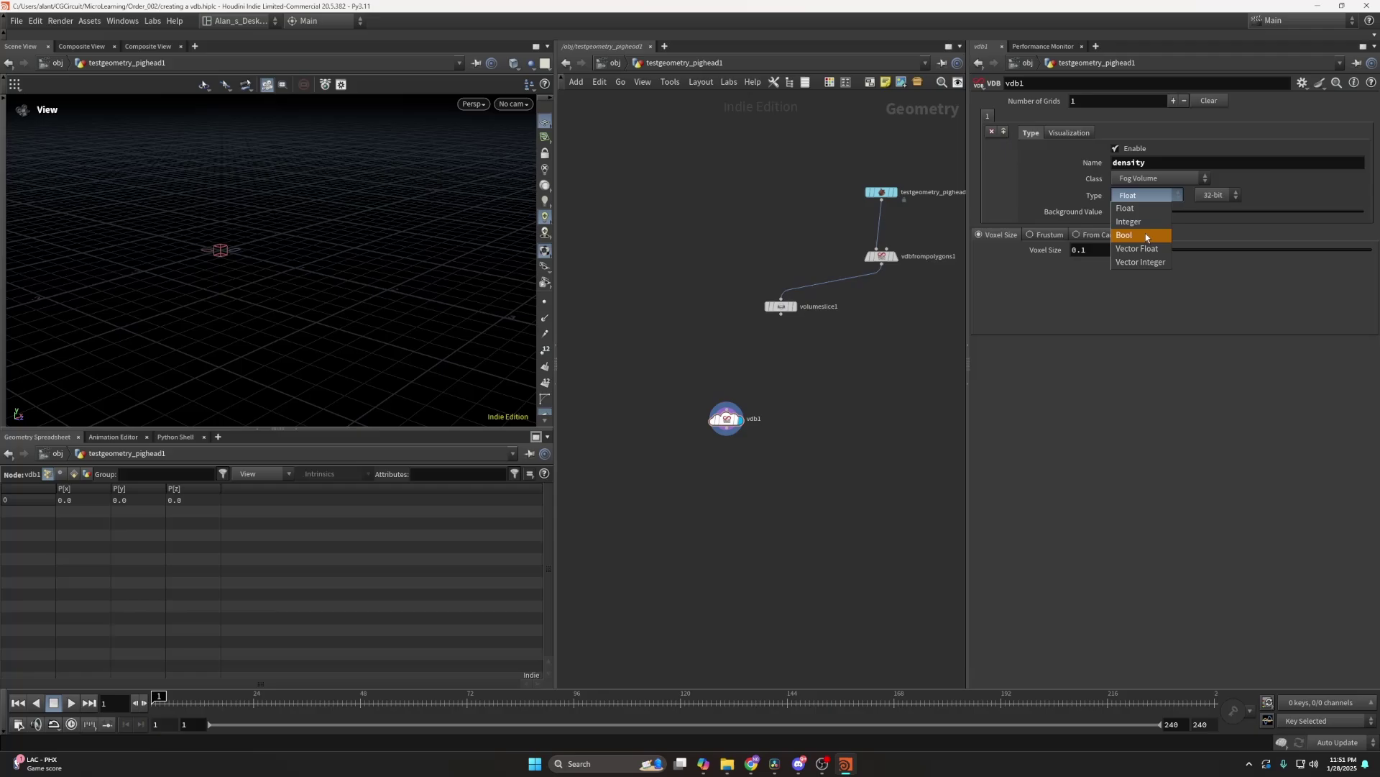
pyautogui.click(1161, 246)
pyautogui.click(1165, 195)
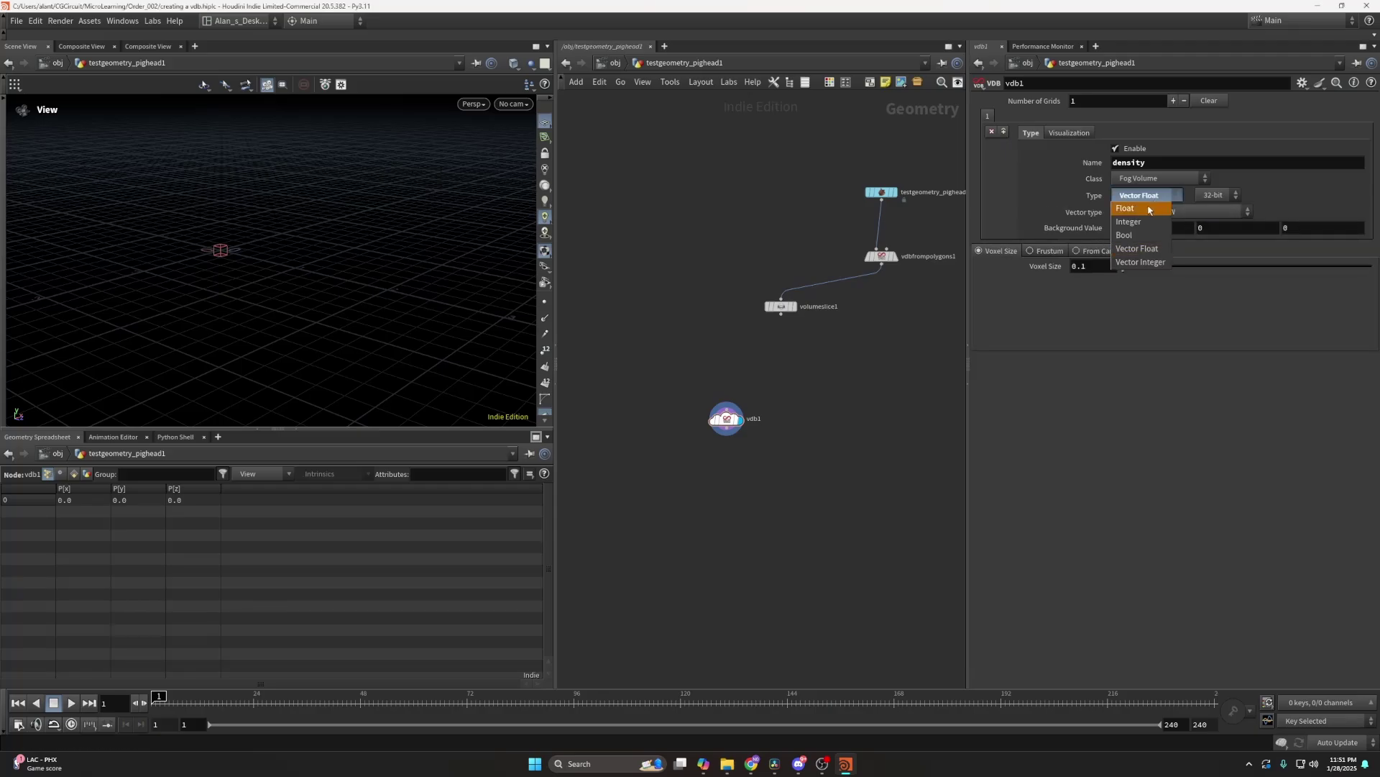
pyautogui.click(1152, 209)
# Set the class of the density grid on the new VDB node to Level Set.
pyautogui.click(1152, 180)
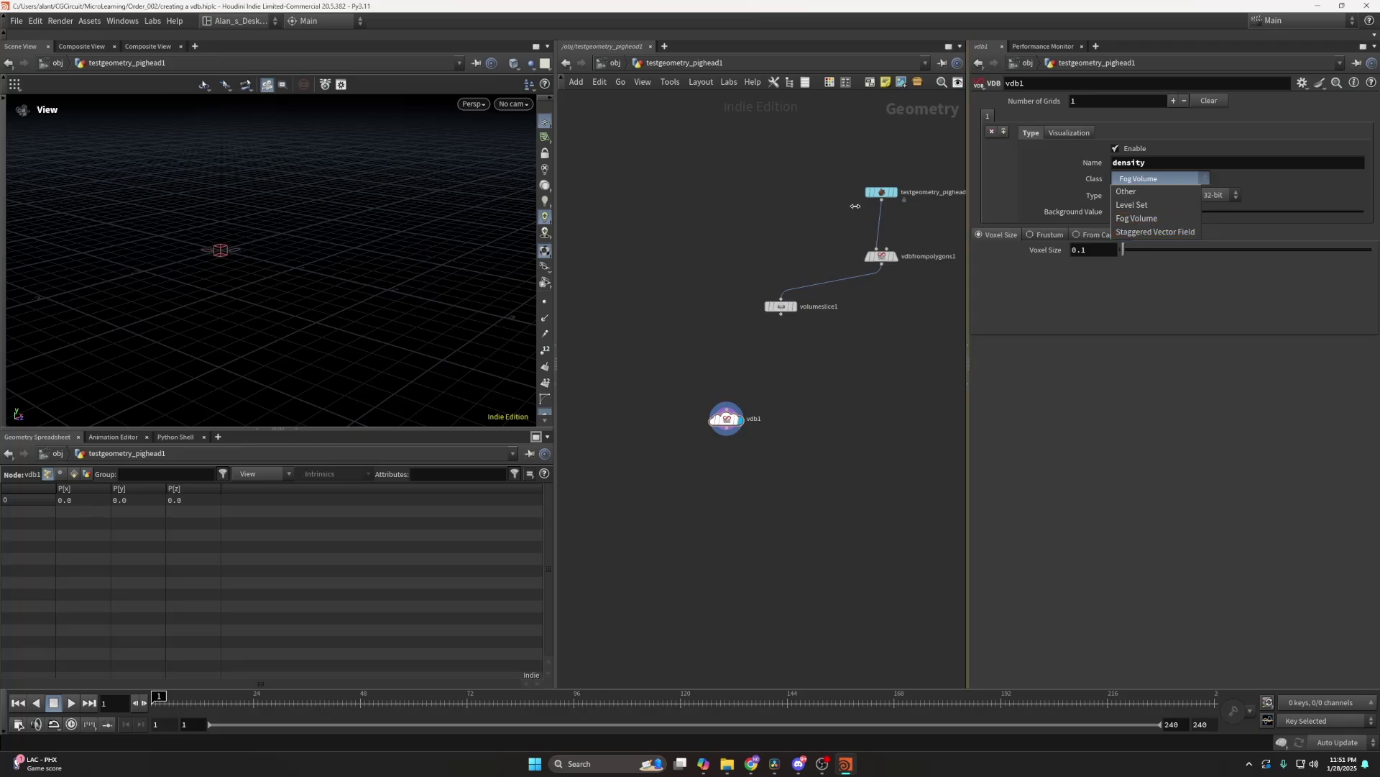
pyautogui.click(1139, 218)
pyautogui.click(882, 256)
pyautogui.click(726, 418)
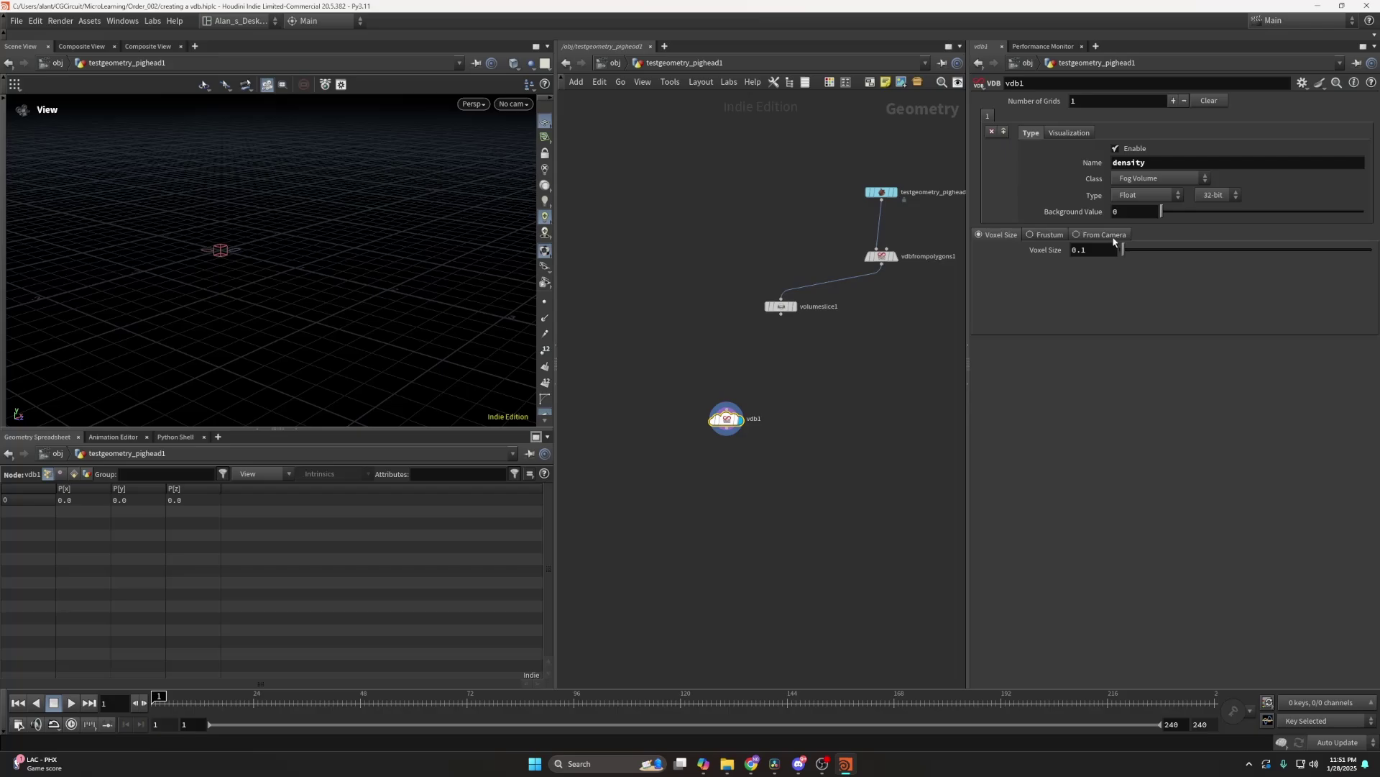
pyautogui.click(1136, 180)
pyautogui.click(1154, 208)
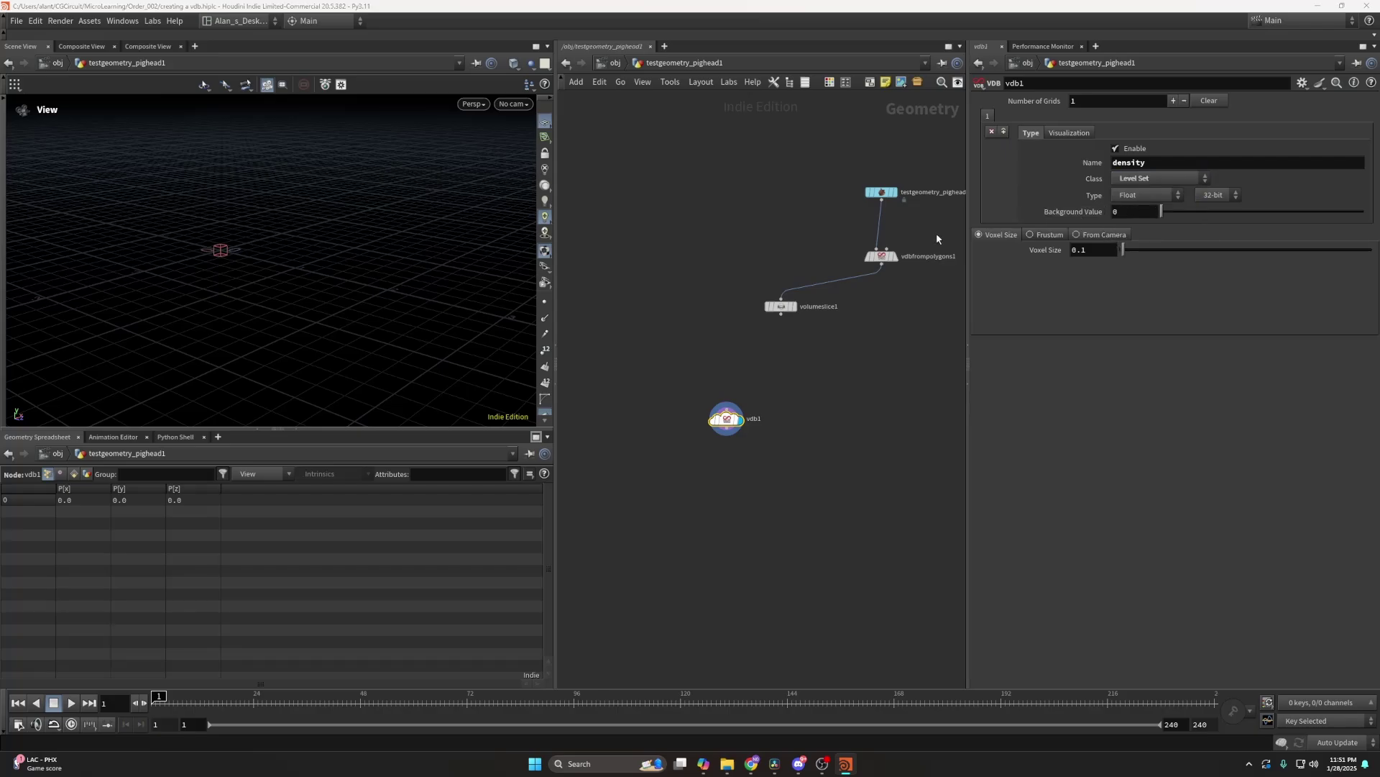
pyautogui.click(1153, 181)
pyautogui.click(1142, 204)
pyautogui.click(1138, 182)
pyautogui.click(1136, 200)
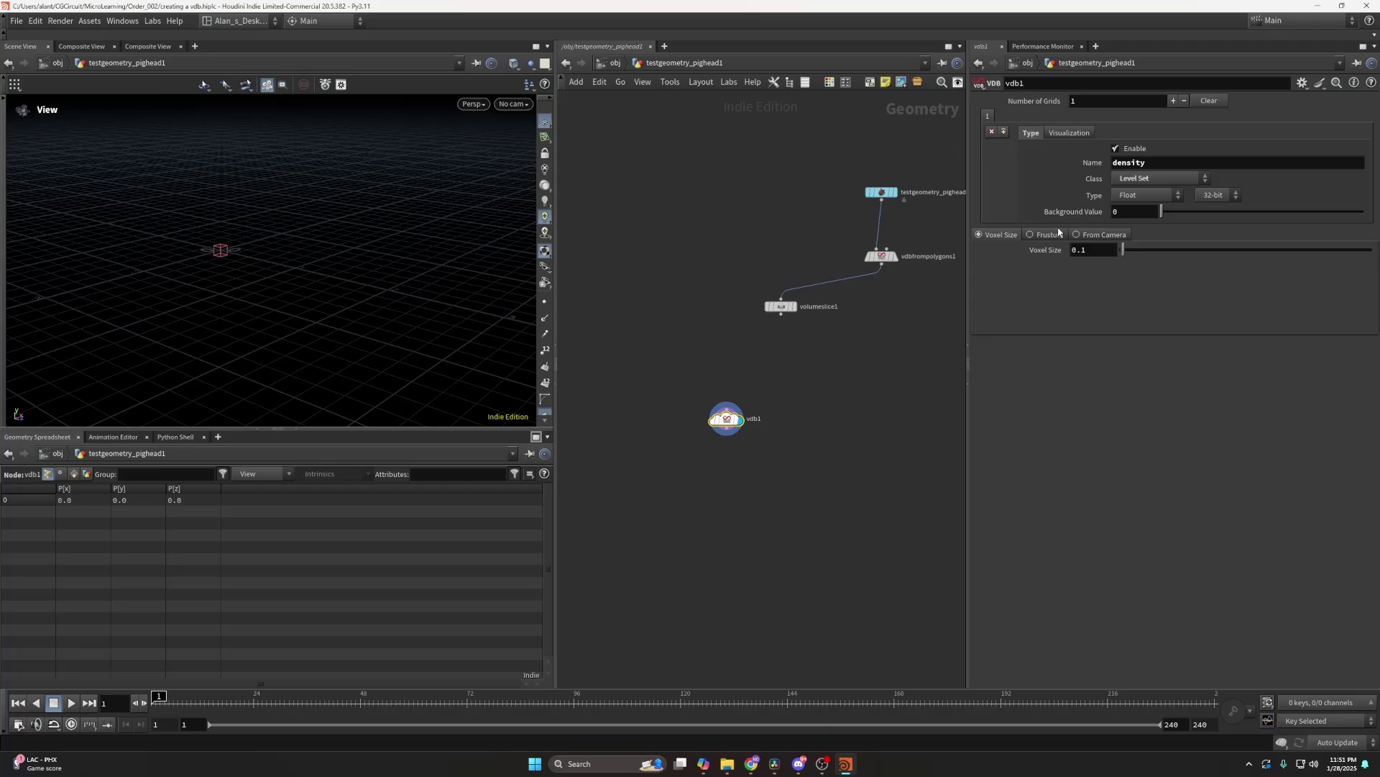
pyautogui.click(1136, 196)
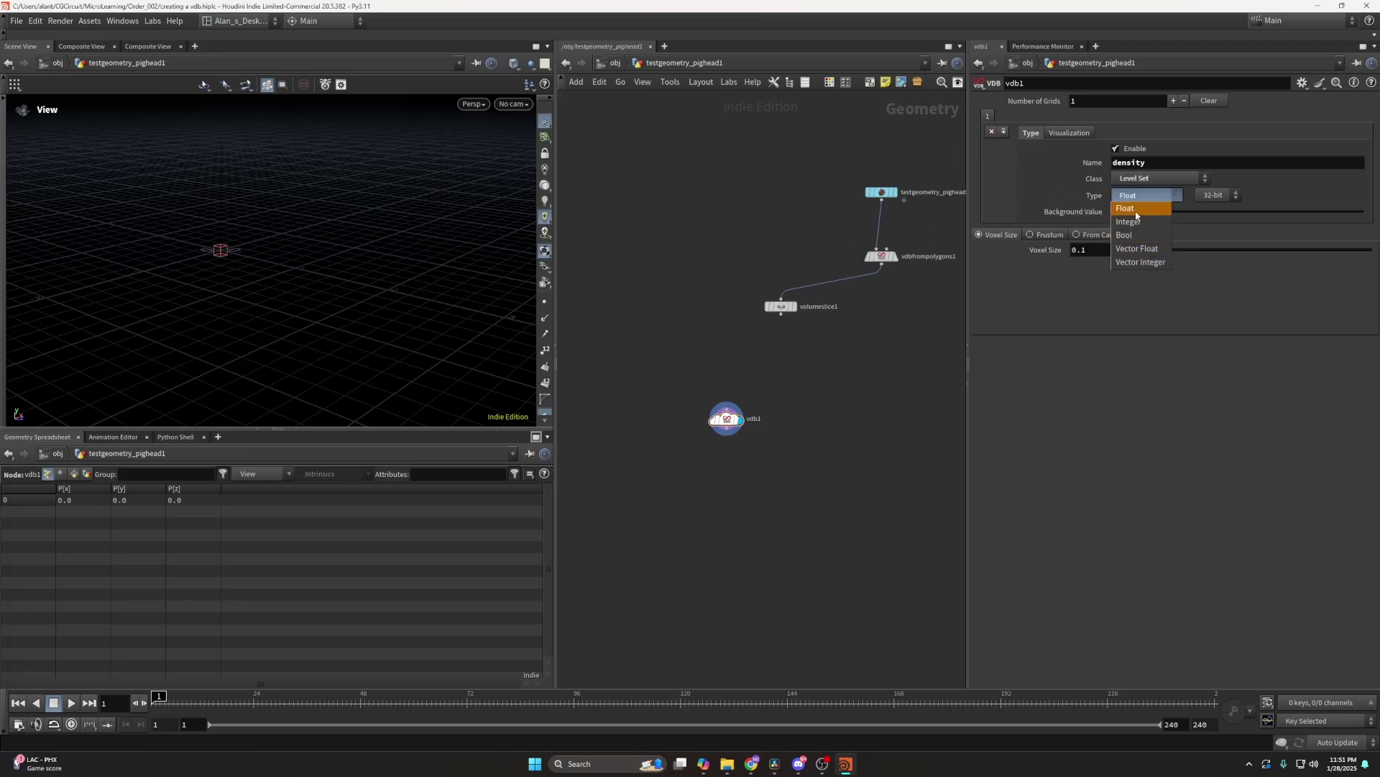
pyautogui.click(1139, 209)
pyautogui.click(1214, 195)
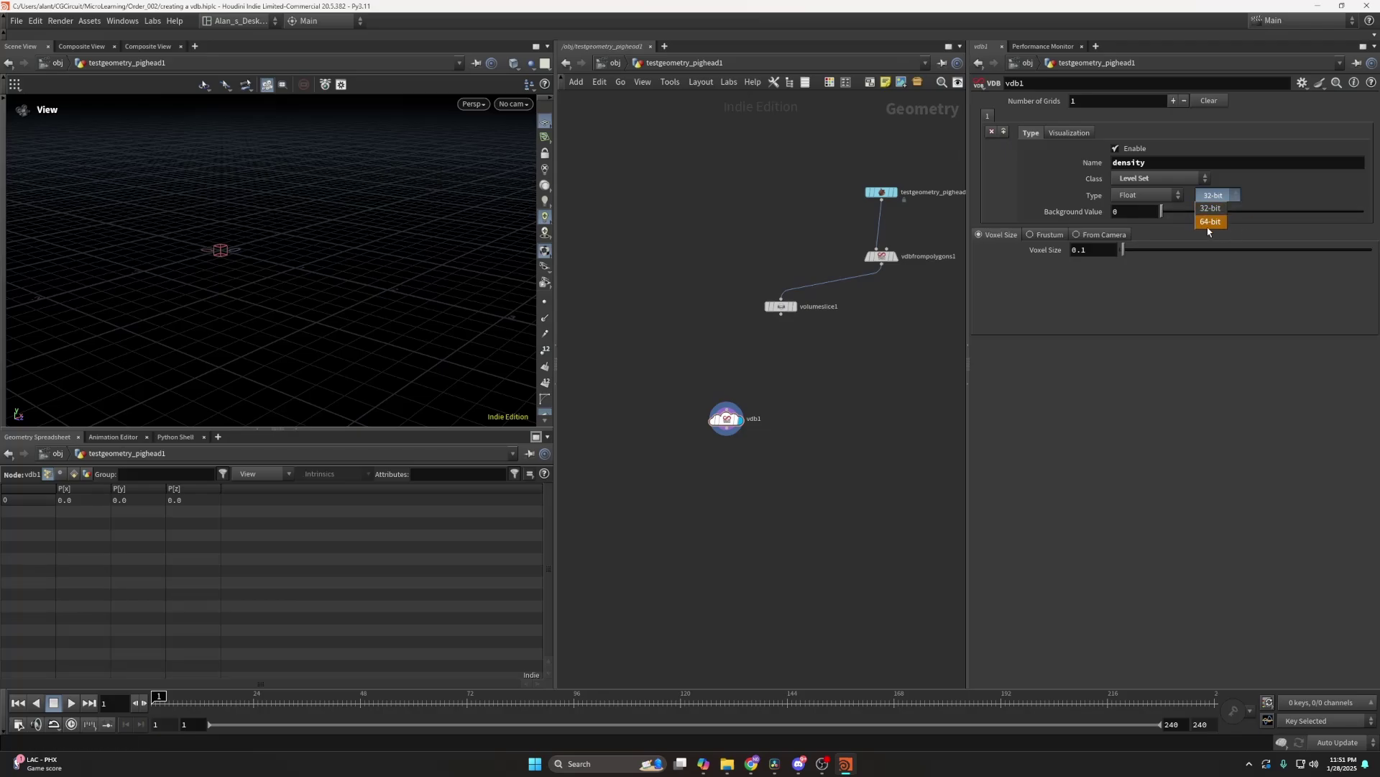
pyautogui.click(1249, 296)
pyautogui.moveTo(909, 333); pyautogui.dragTo(887, 329, button='middle')
pyautogui.click(1214, 195)
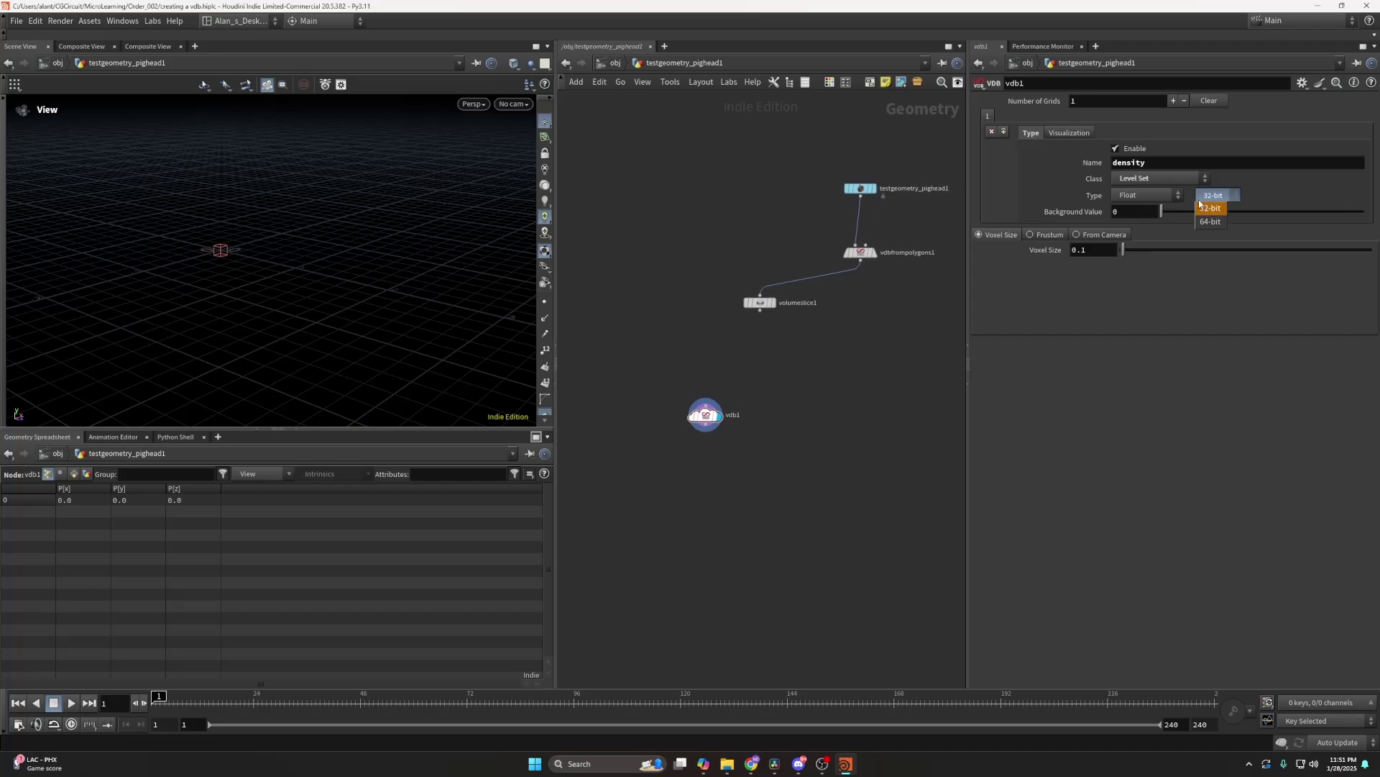
pyautogui.click(1185, 315)
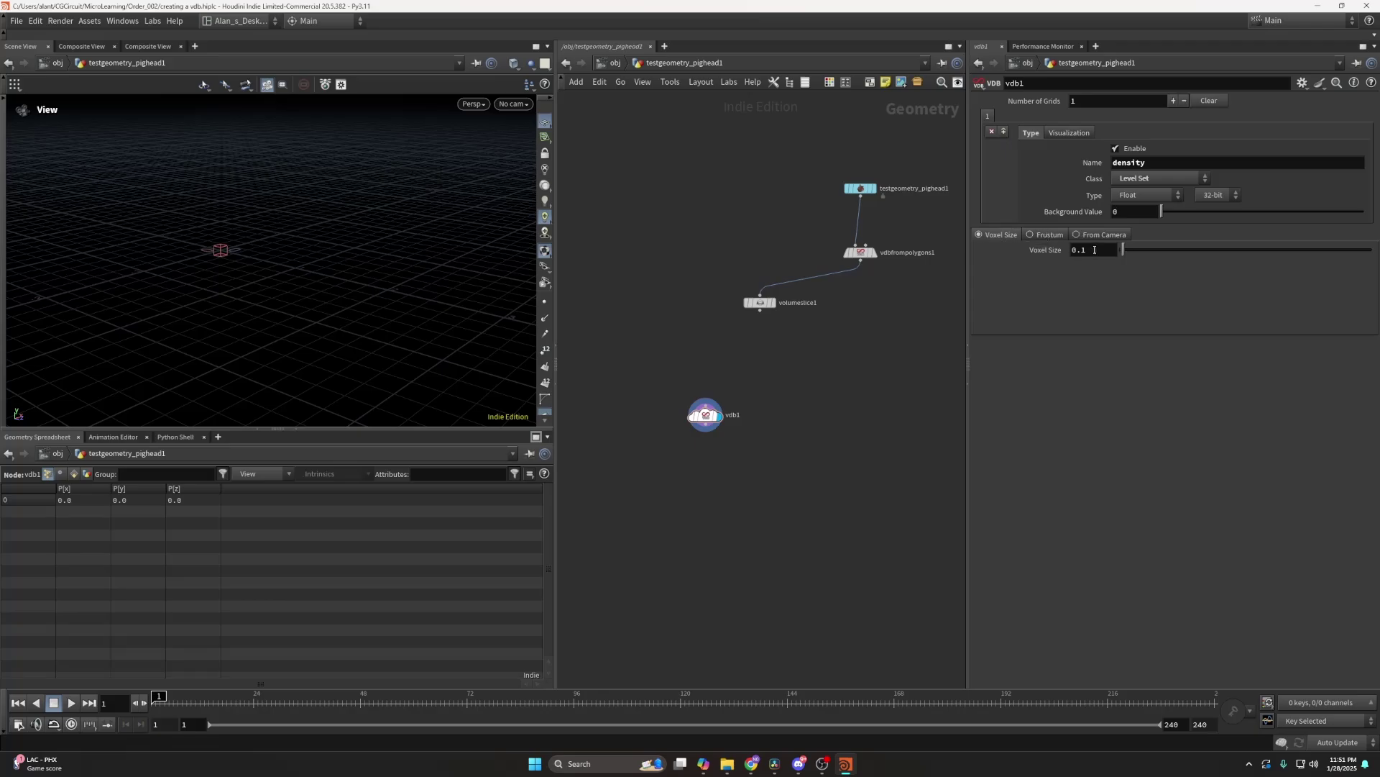
# Set the VDB node's voxel size to 0.025.
pyautogui.moveTo(707, 414); pyautogui.dragTo(701, 404)
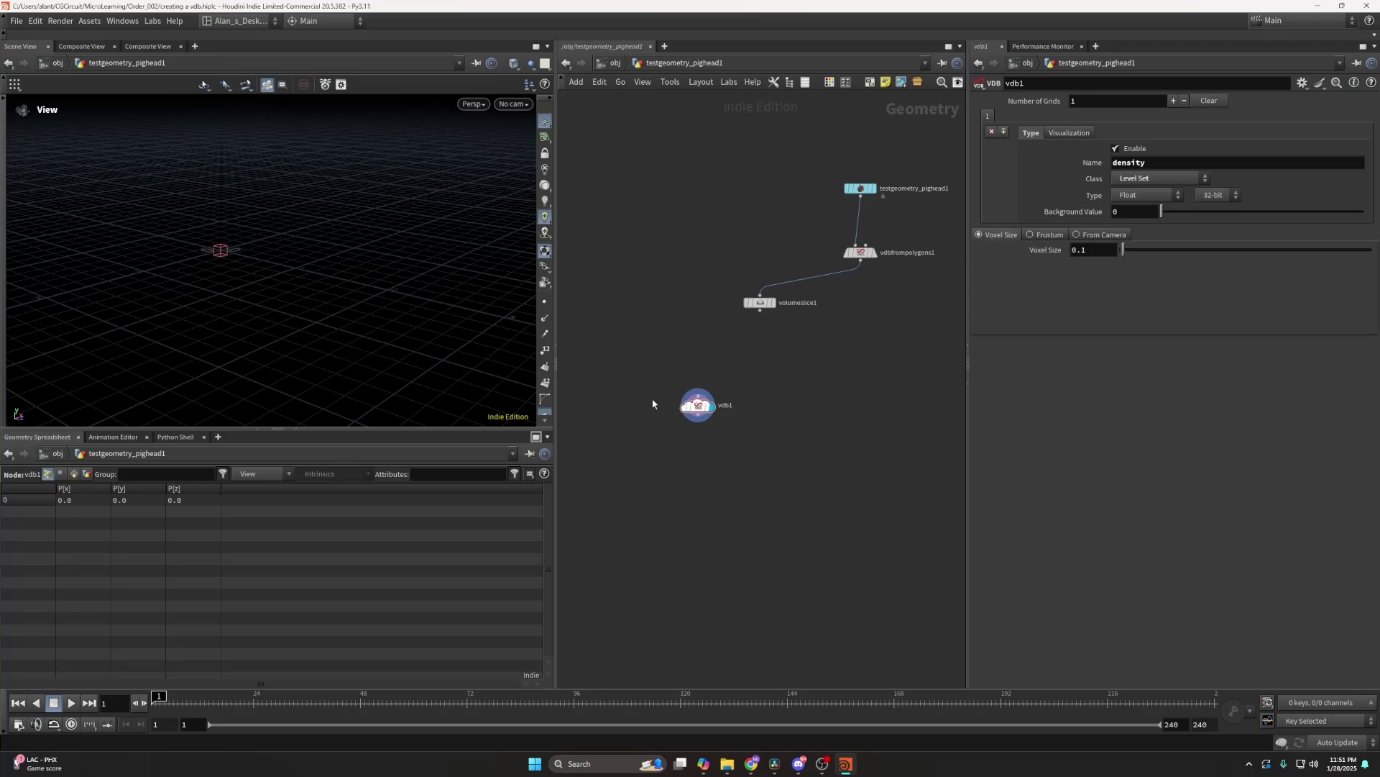
pyautogui.click(1103, 249)
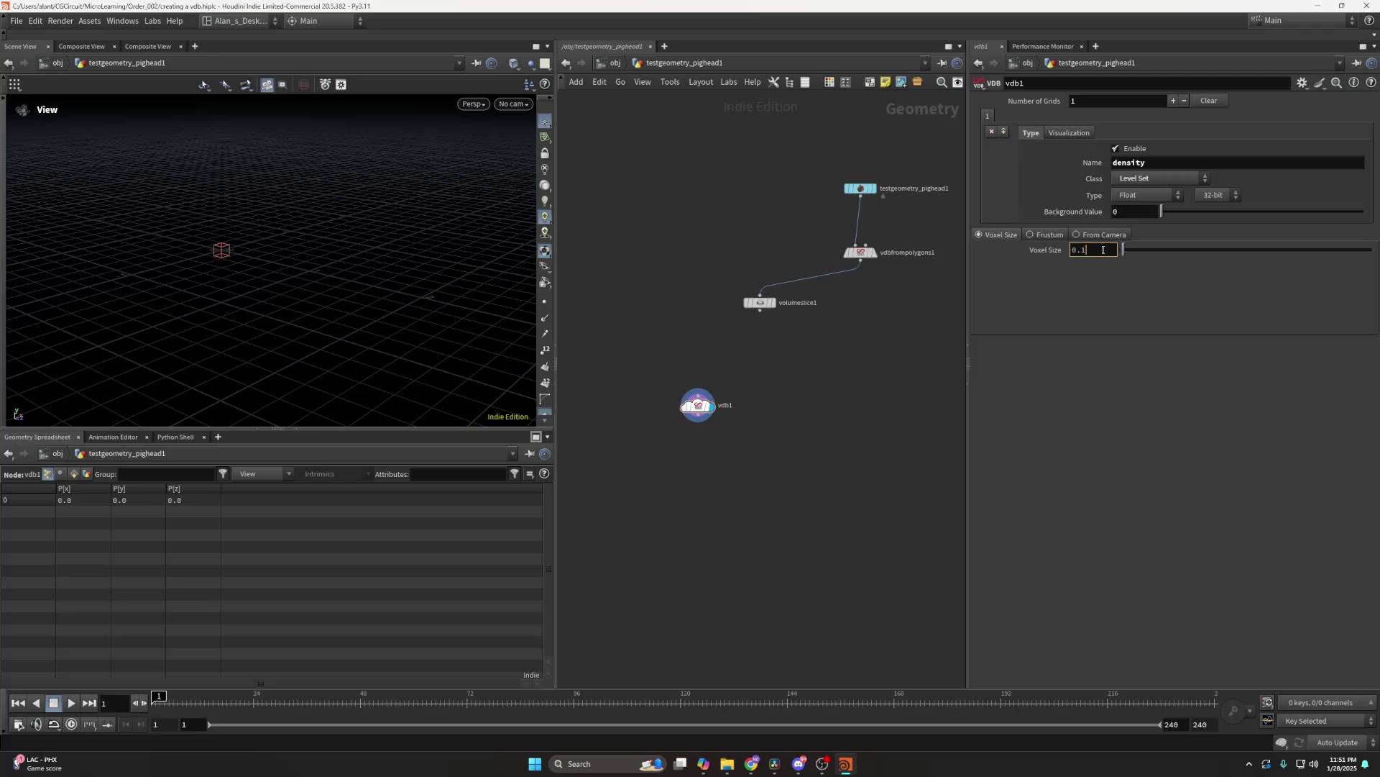
pyautogui.write('25')
pyautogui.press('Return')
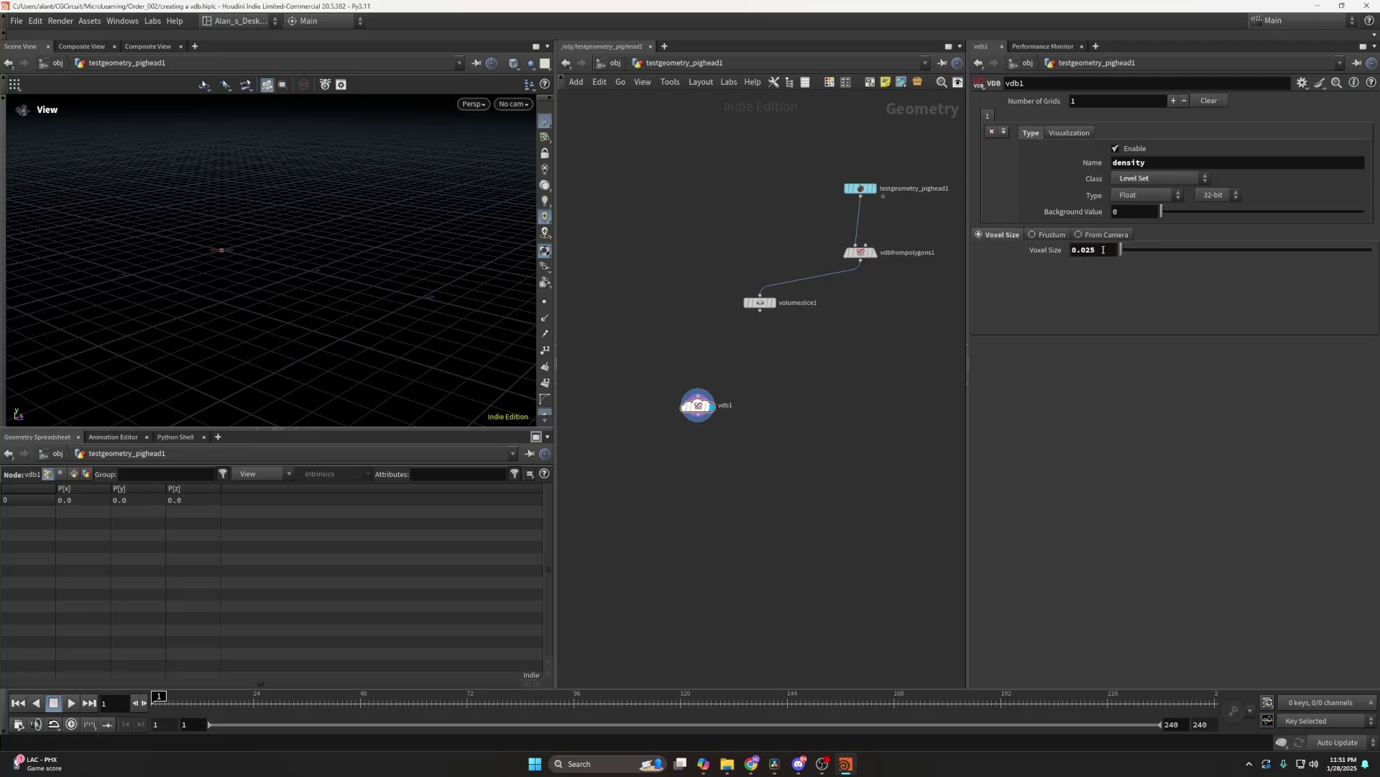
# Add a VDB Activate node, connect the VDB node to its first input, and display it.
pyautogui.moveTo(770, 403); pyautogui.dragTo(729, 385, button='middle')
pyautogui.press('Tab')
pyautogui.write('box')
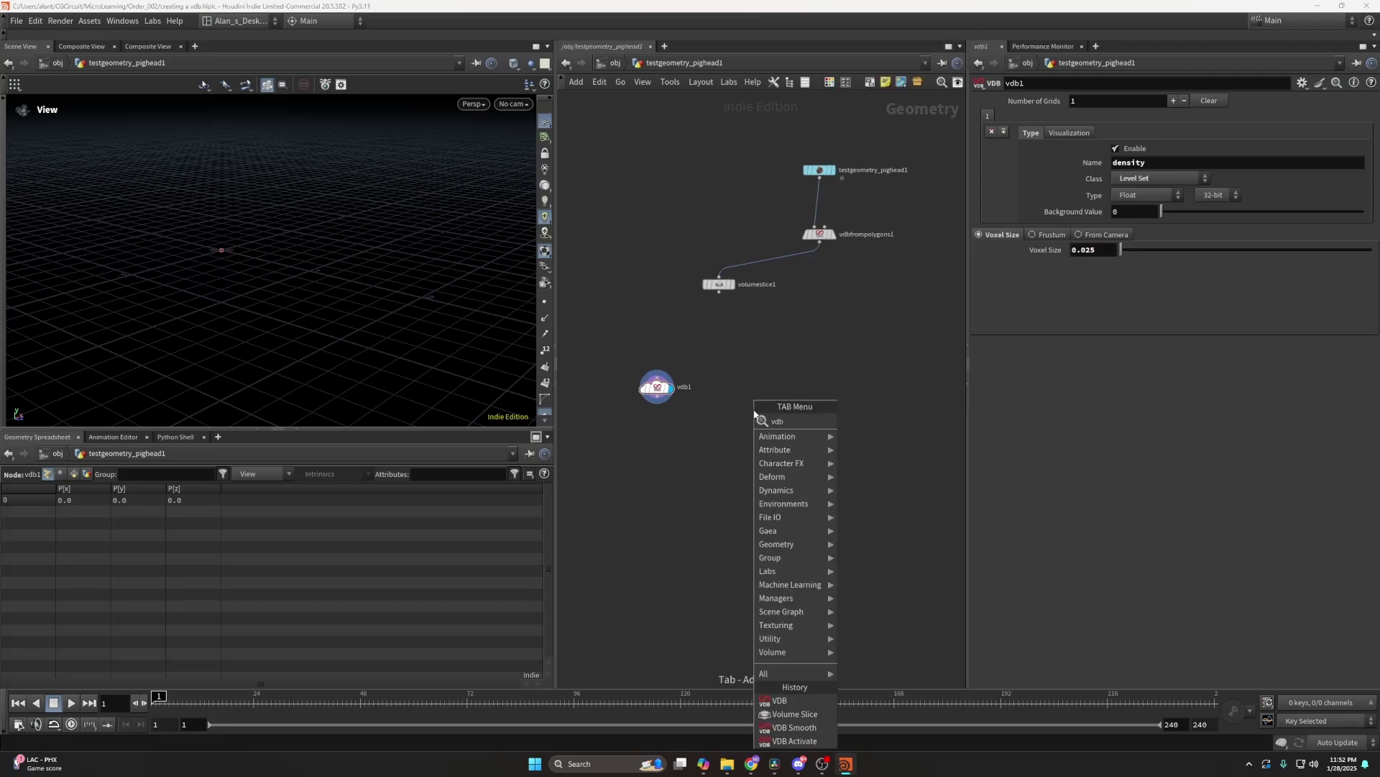
pyautogui.press('Return')
pyautogui.click(754, 415)
pyautogui.scroll(2, 710, 433)
pyautogui.moveTo(635, 389); pyautogui.dragTo(744, 471)
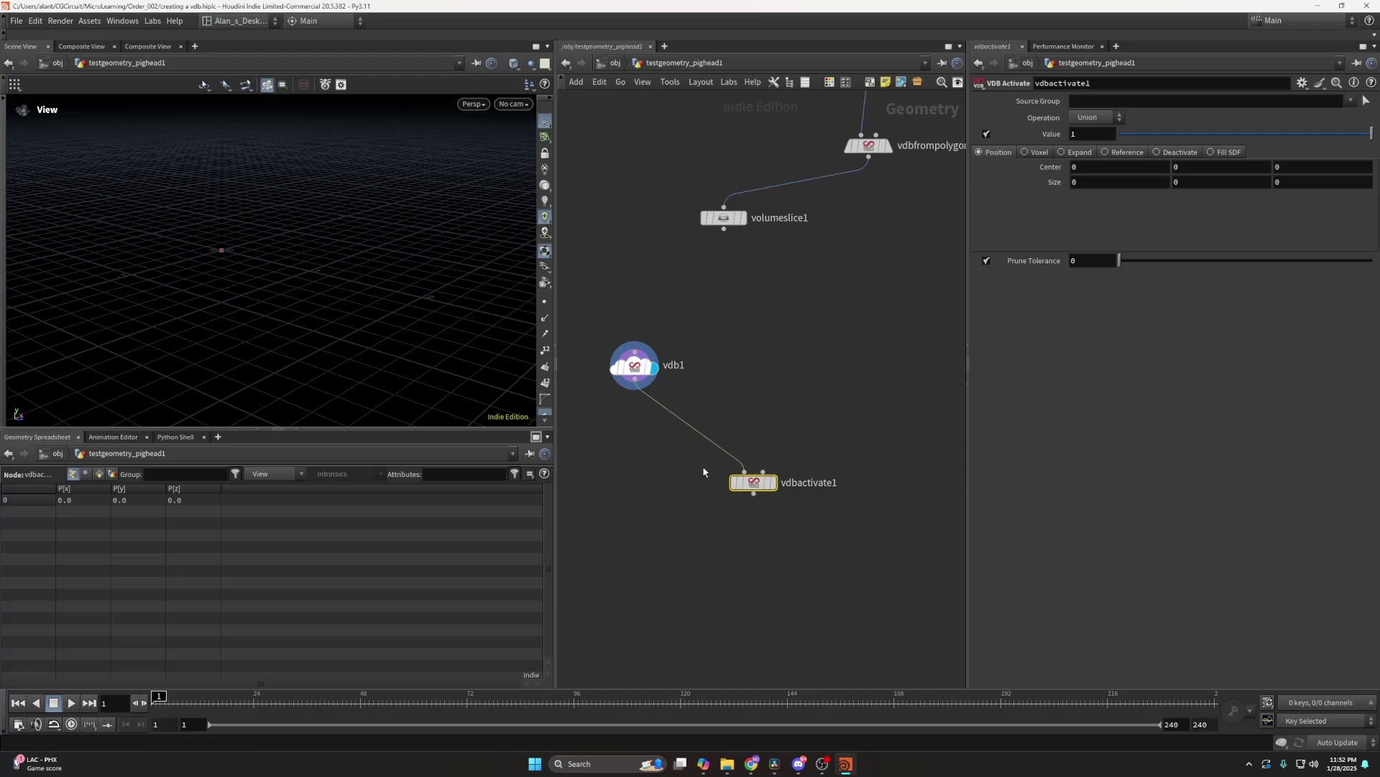
pyautogui.click(774, 483)
pyautogui.click(638, 368)
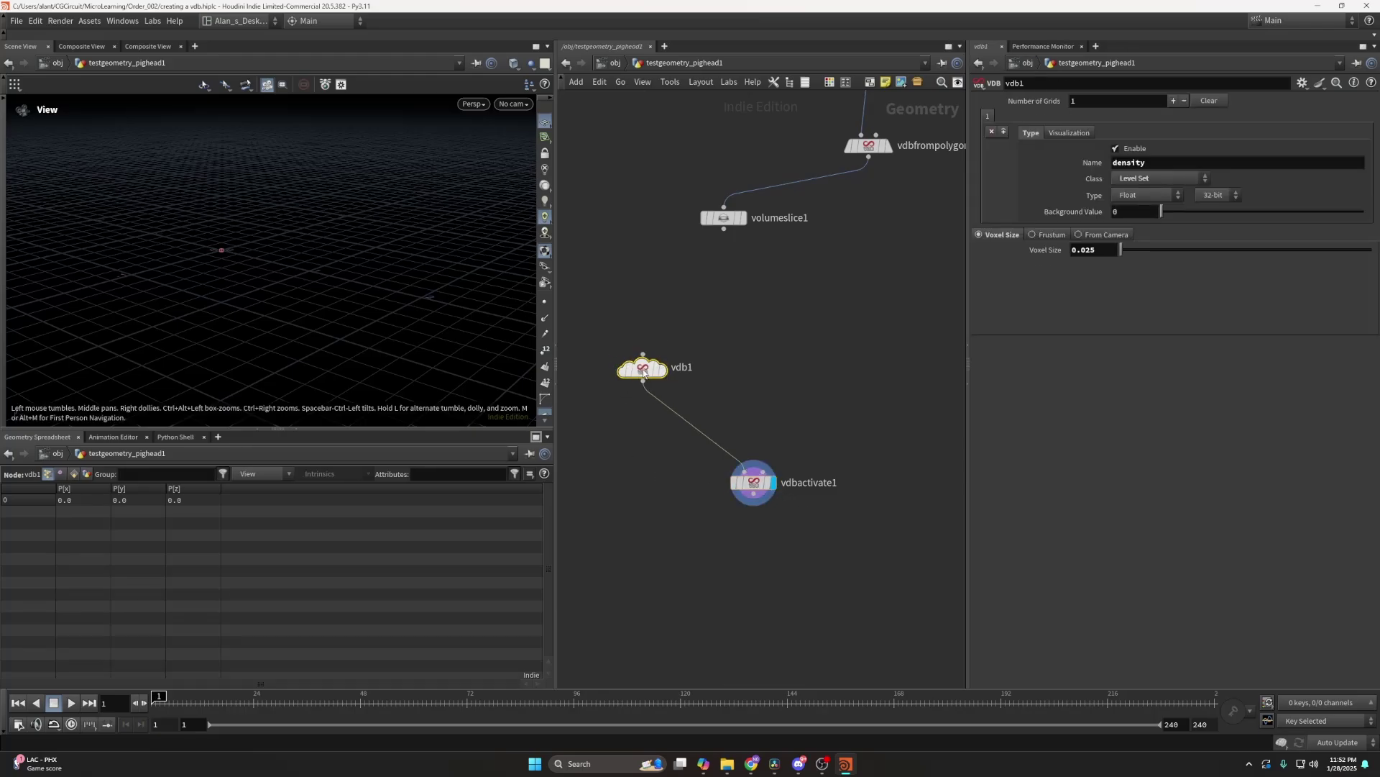
pyautogui.moveTo(641, 377); pyautogui.dragTo(622, 382)
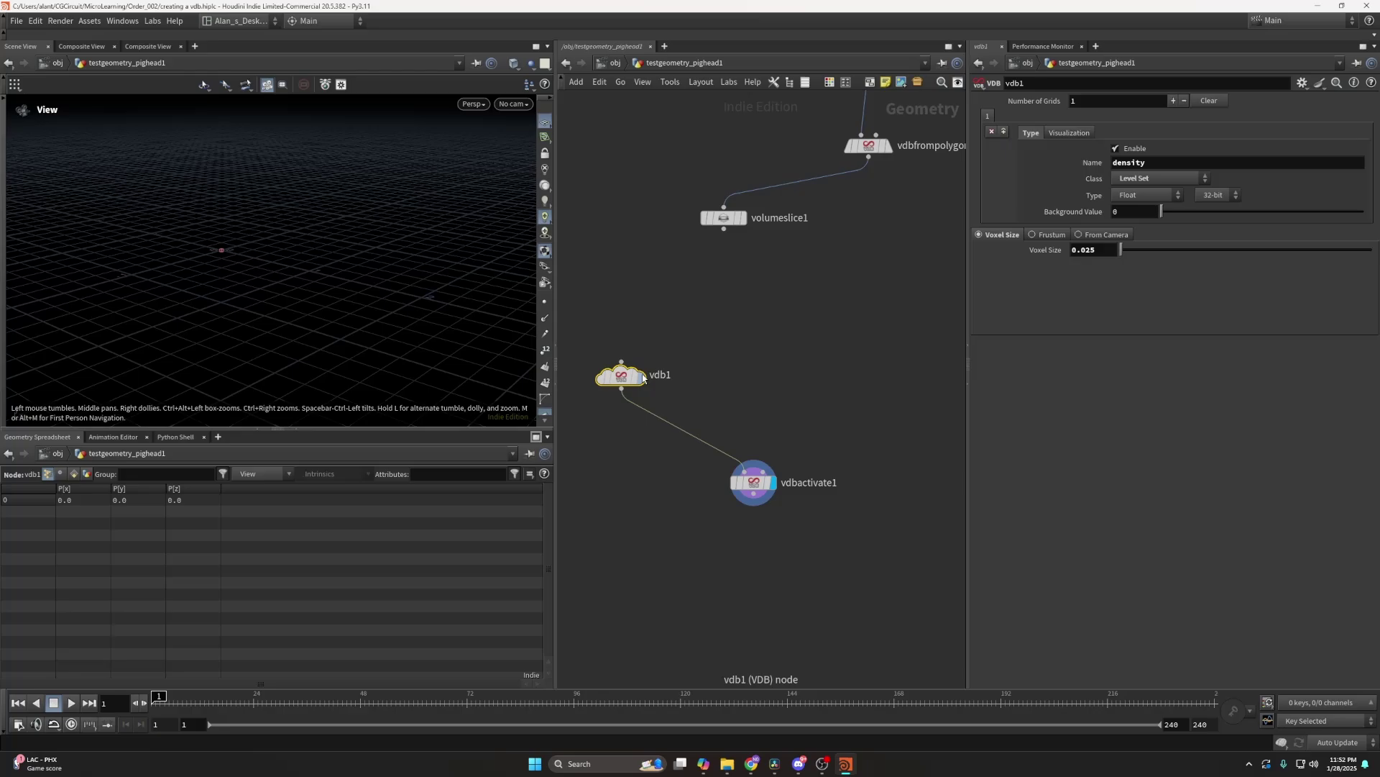
# Set the VDB Activate node's region size to 5 on all three axes.
pyautogui.moveTo(801, 436); pyautogui.dragTo(743, 481)
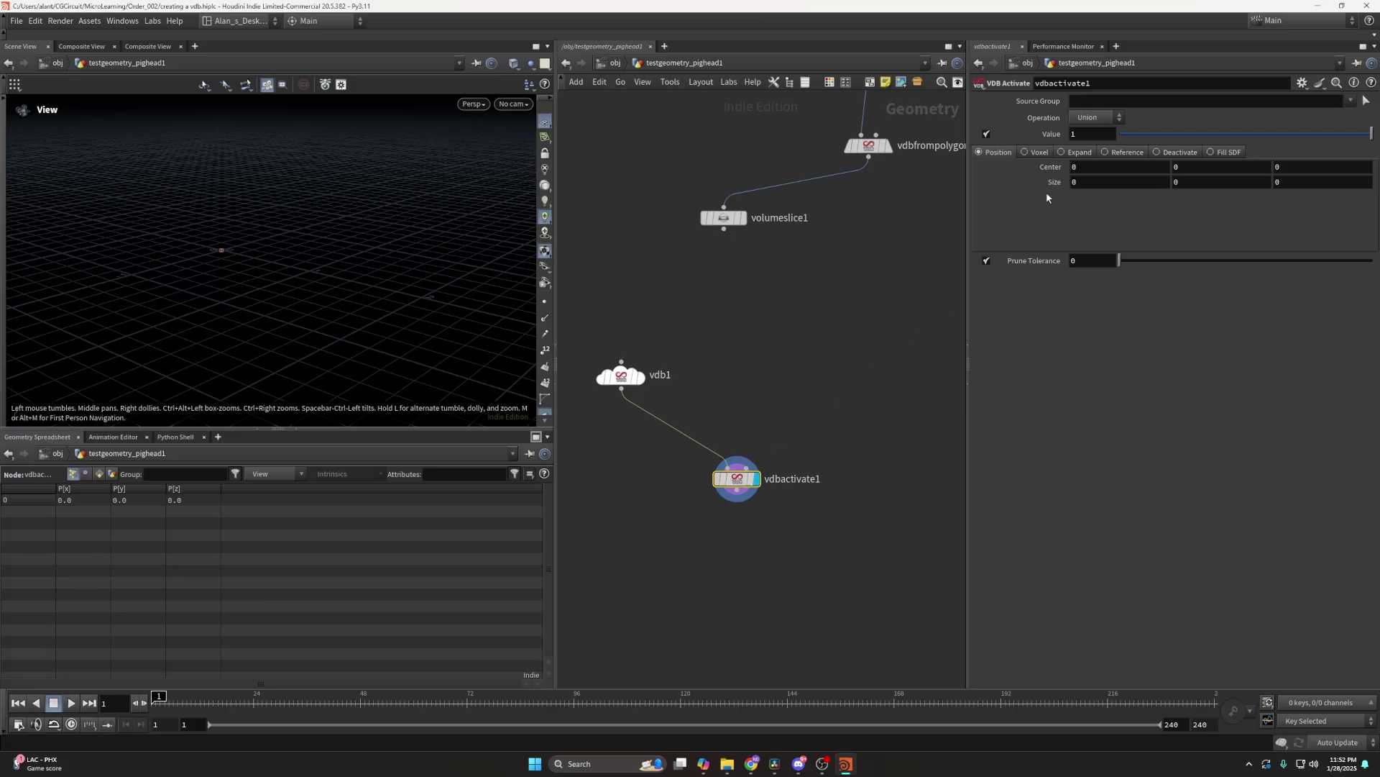
pyautogui.doubleClick(1096, 180)
pyautogui.write('5')
pyautogui.press('Tab')
pyautogui.write('5')
pyautogui.press('Tab')
pyautogui.write('5')
pyautogui.press('Return')
pyautogui.scroll(-8, 499, 231)
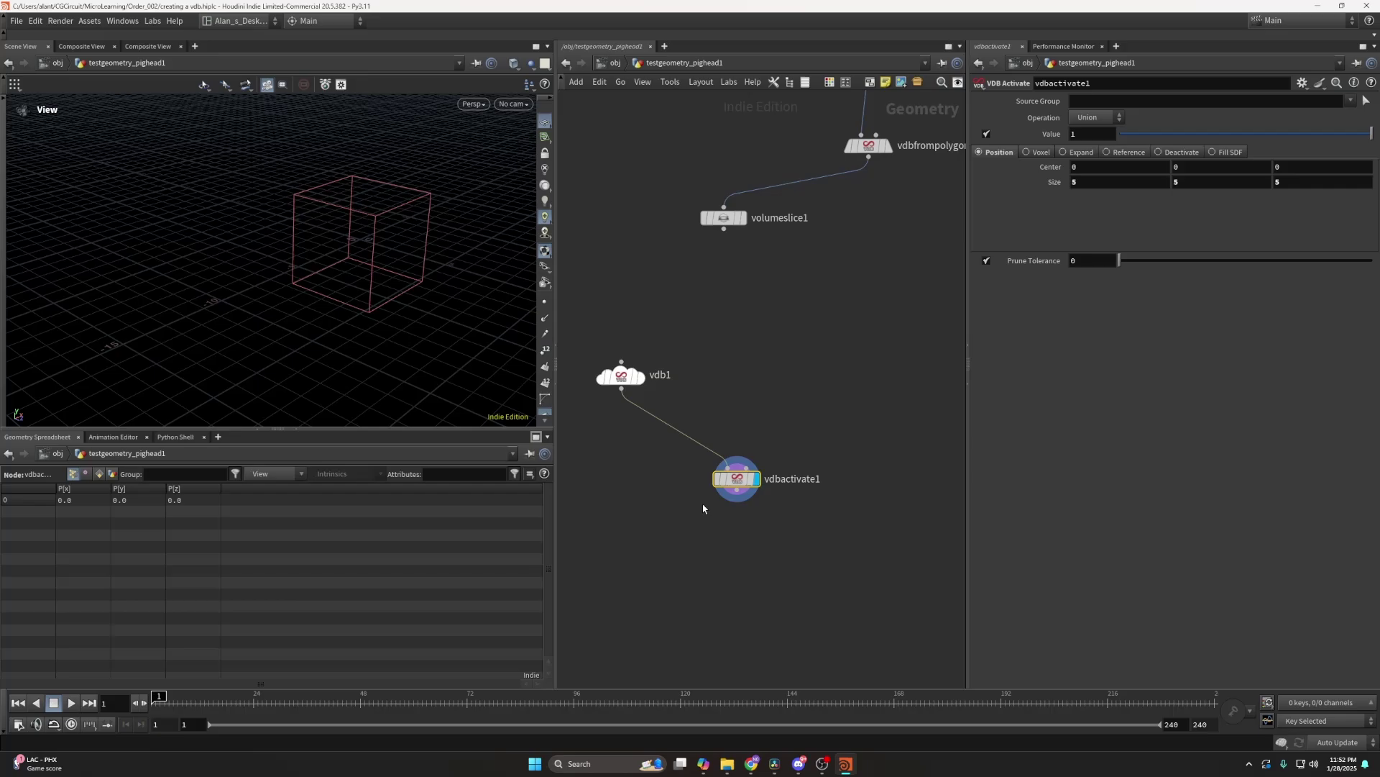
# Add a Volume Slice node fed by the VDB Activate node and display the slice.
pyautogui.middleClick(741, 482)
pyautogui.press('Tab')
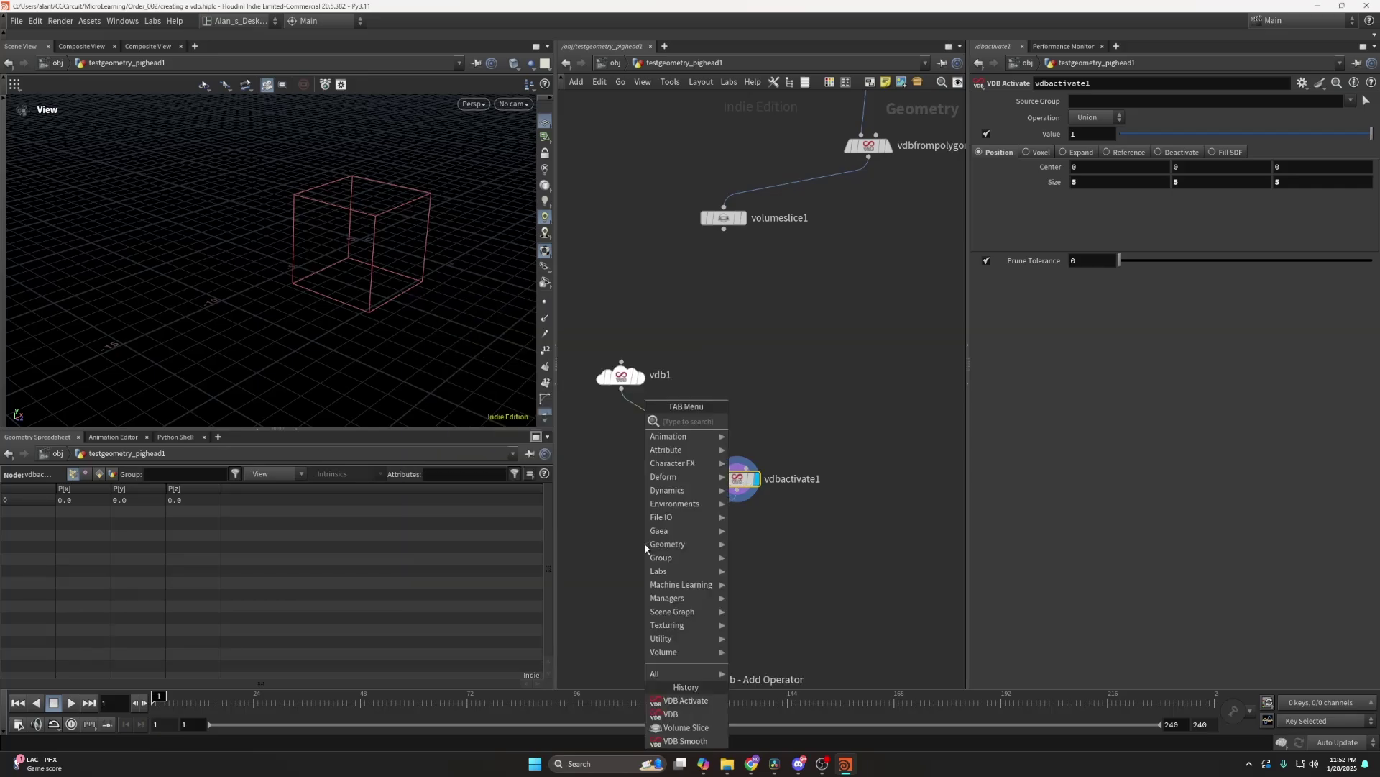
pyautogui.write('o')
pyautogui.press('BackSpace')
pyautogui.write('volumesli')
pyautogui.press('Return')
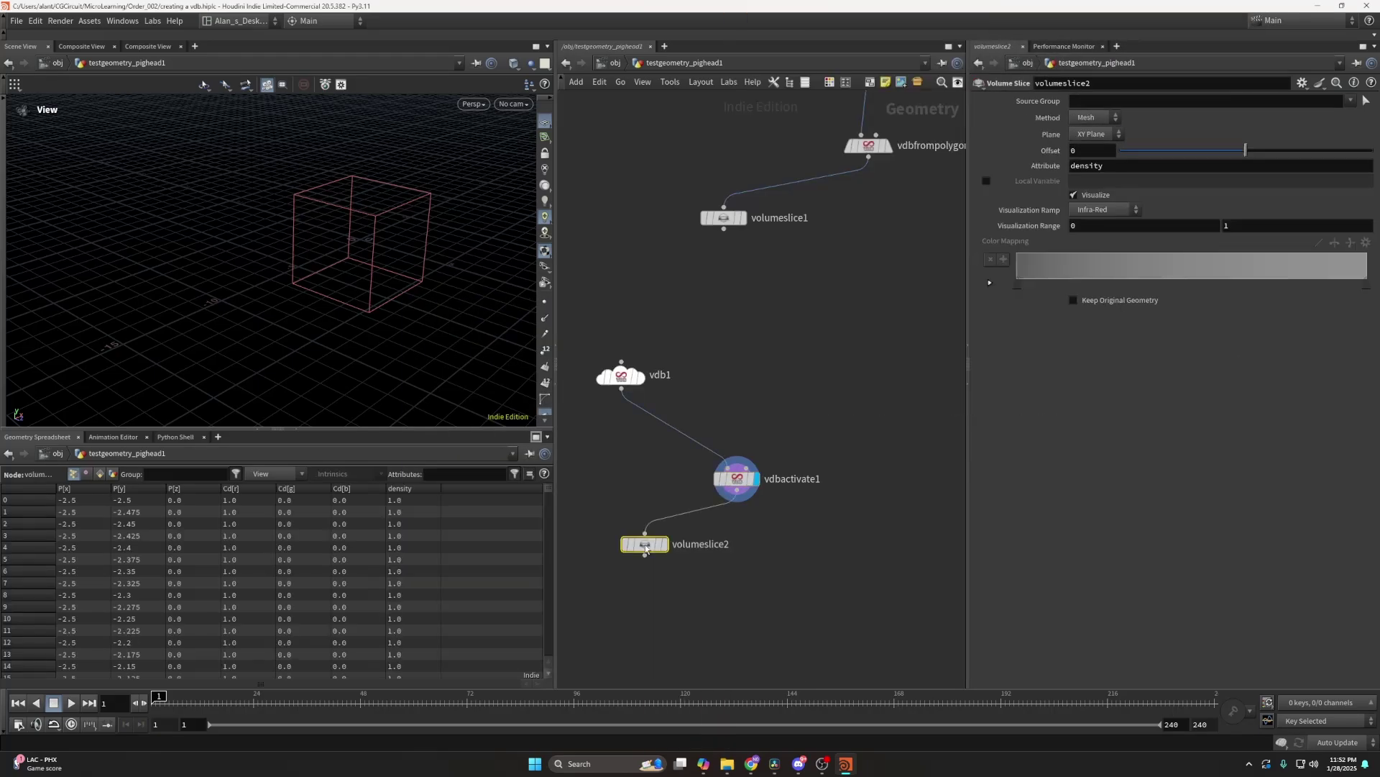
pyautogui.click(665, 544)
pyautogui.moveTo(288, 262); pyautogui.dragTo(463, 234)
# Change the VDB node's class to Fog Volume and display the VDB Activate node to view the volume.
pyautogui.click(621, 379)
pyautogui.click(1159, 178)
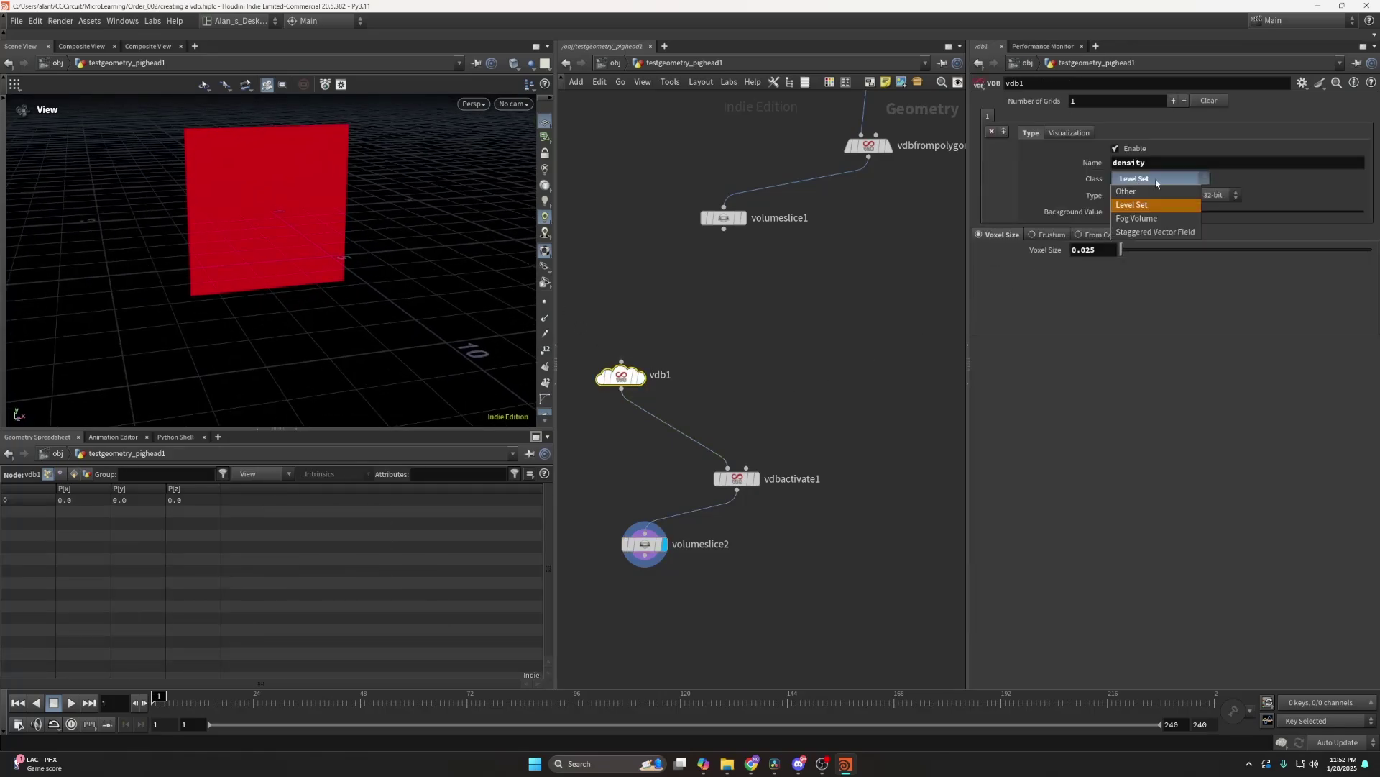
pyautogui.click(1143, 220)
pyautogui.click(755, 478)
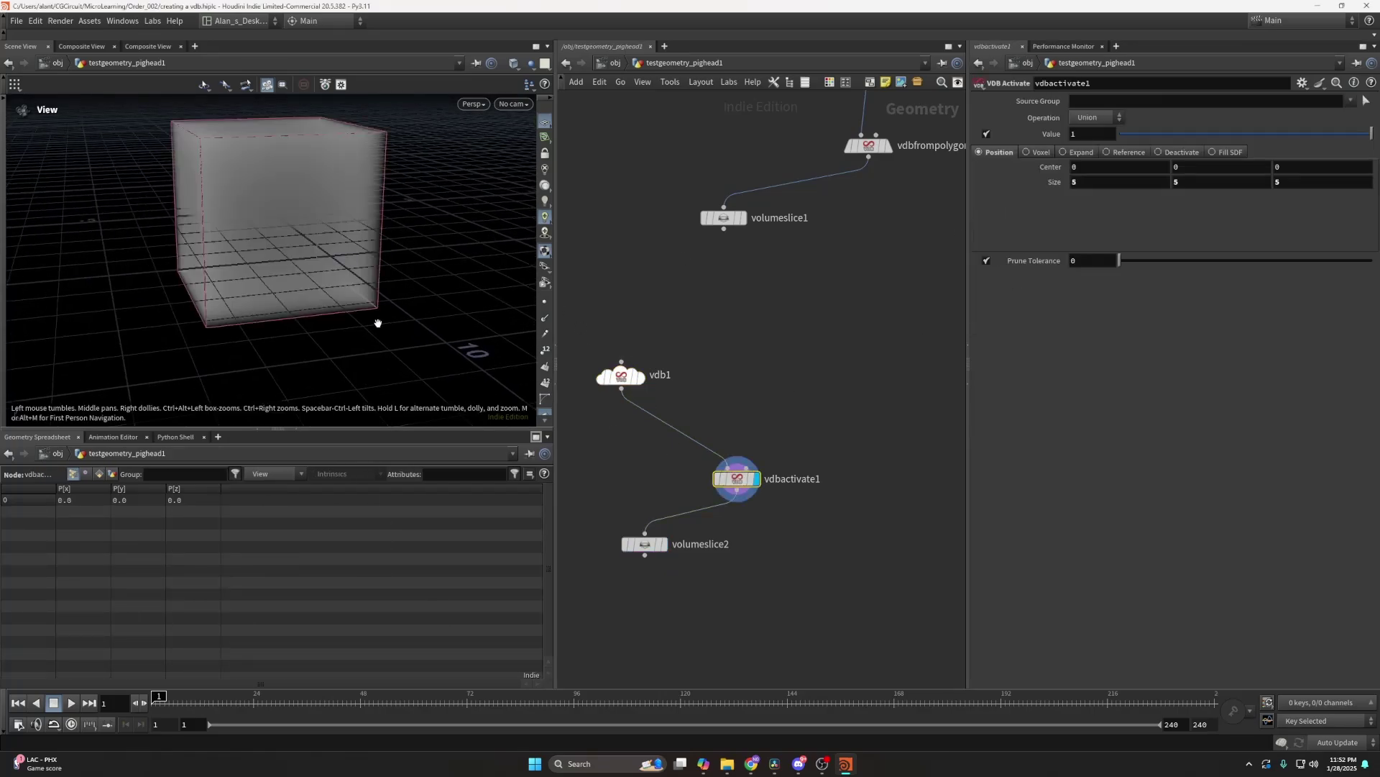
pyautogui.moveTo(299, 227); pyautogui.dragTo(240, 157)
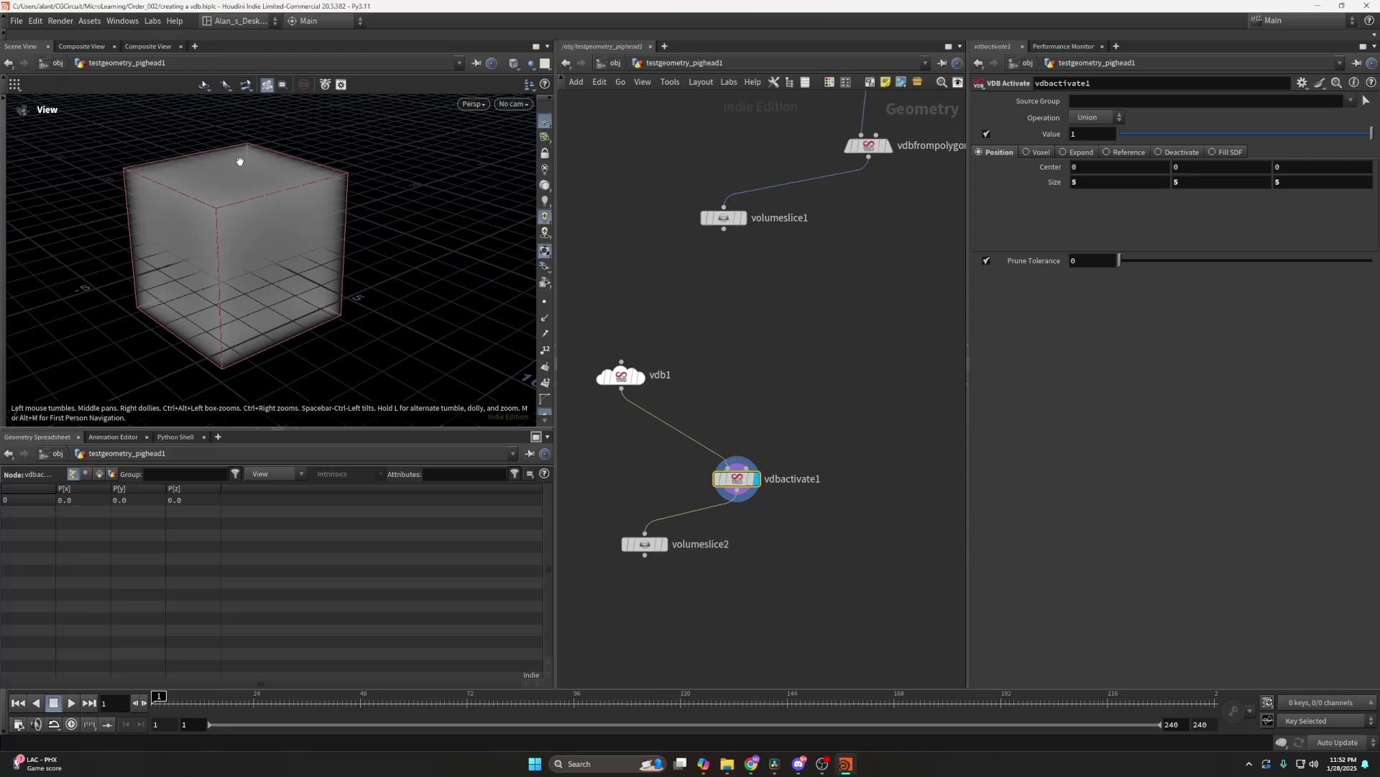
pyautogui.moveTo(214, 203); pyautogui.dragTo(219, 179)
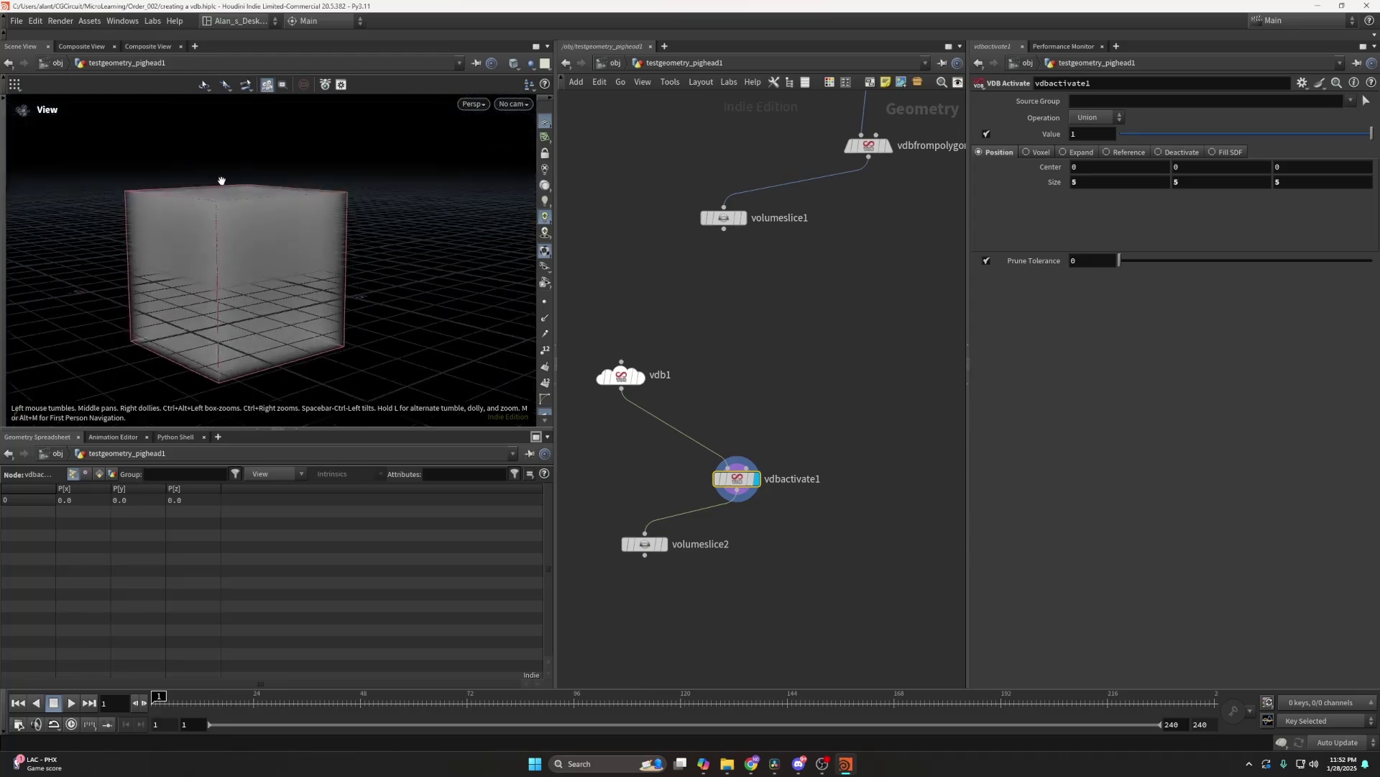
# Move the new Volume Slice node slightly lower and show the VDB Activate node's parameters.
pyautogui.moveTo(653, 550); pyautogui.dragTo(635, 564)
pyautogui.moveTo(268, 216); pyautogui.dragTo(142, 210)
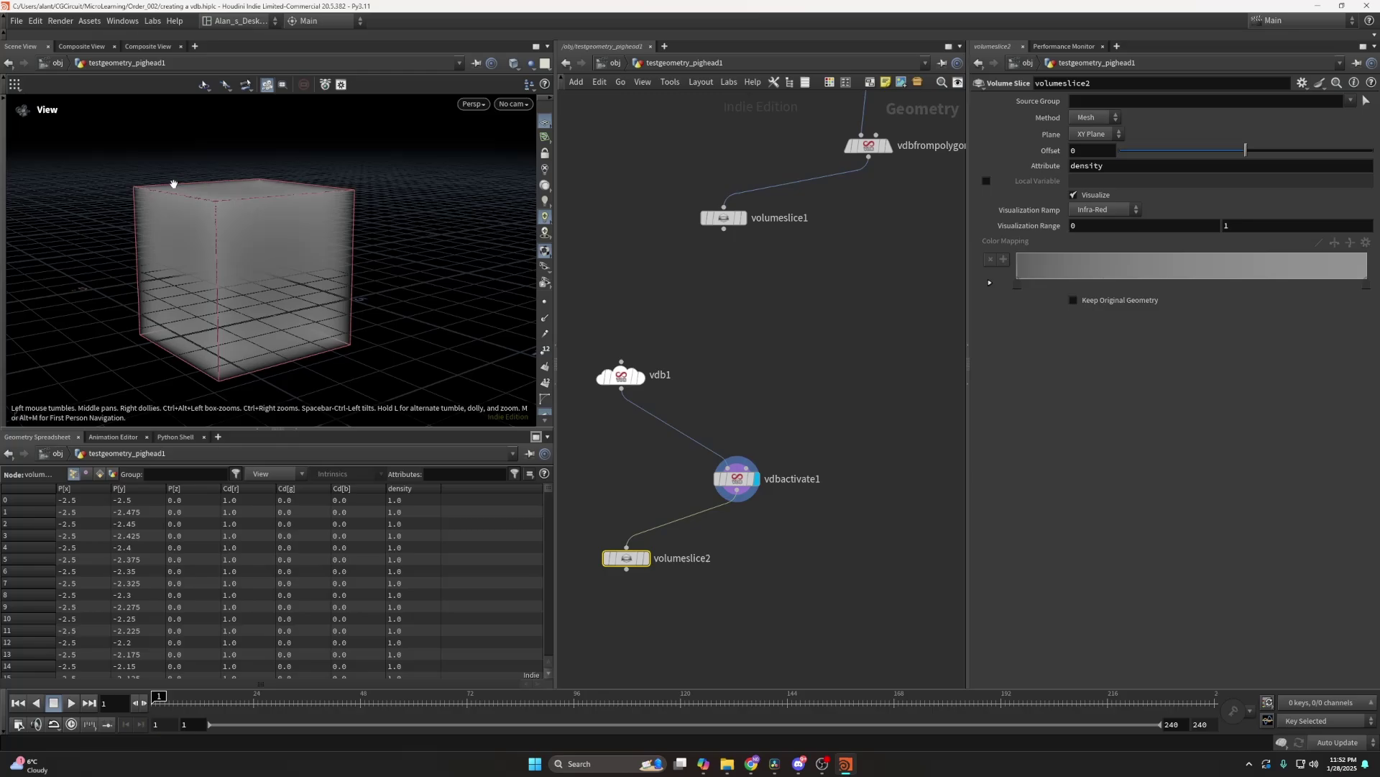
pyautogui.click(734, 479)
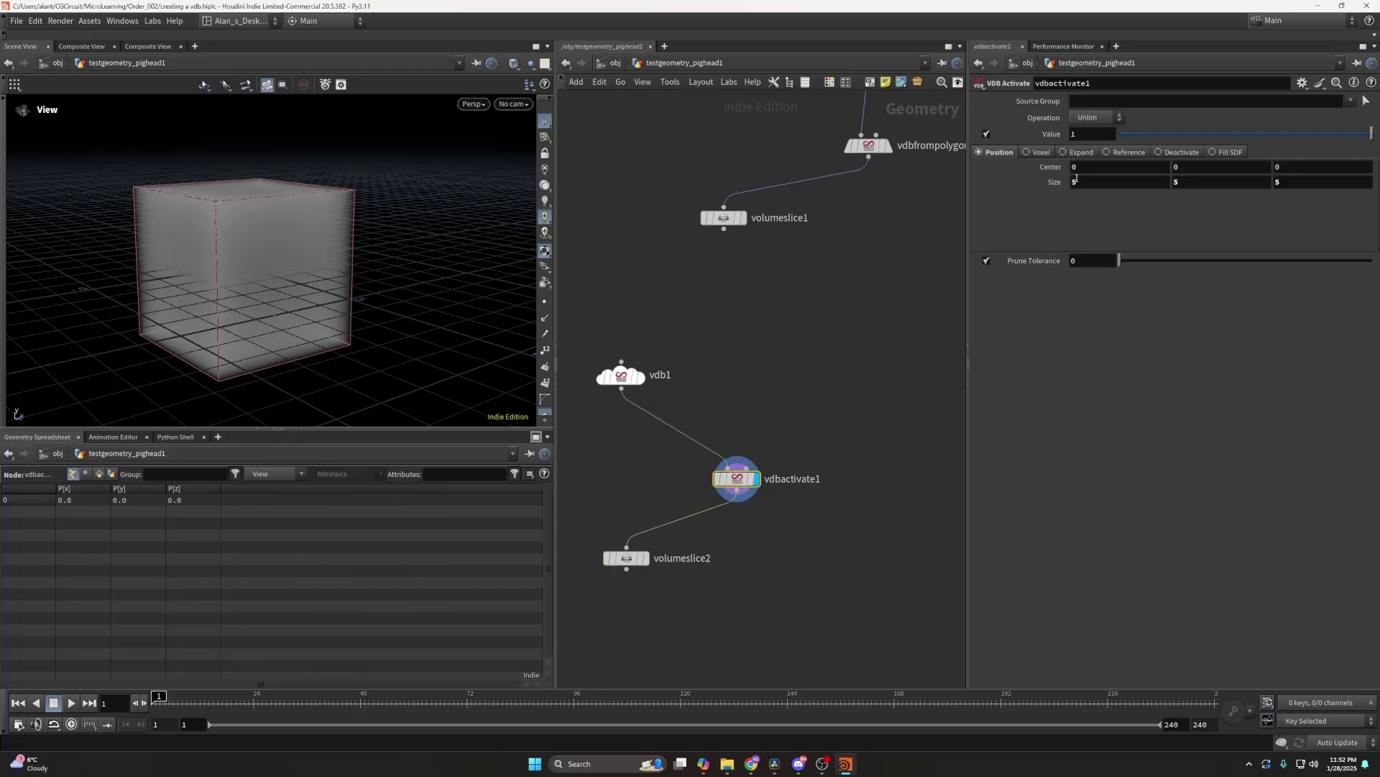
# Try offsetting the center of the VDB Activate node's region to 1.5 on X, and undo the offset.
pyautogui.moveTo(736, 480); pyautogui.dragTo(740, 479)
pyautogui.moveTo(1092, 181); pyautogui.dragTo(1061, 185)
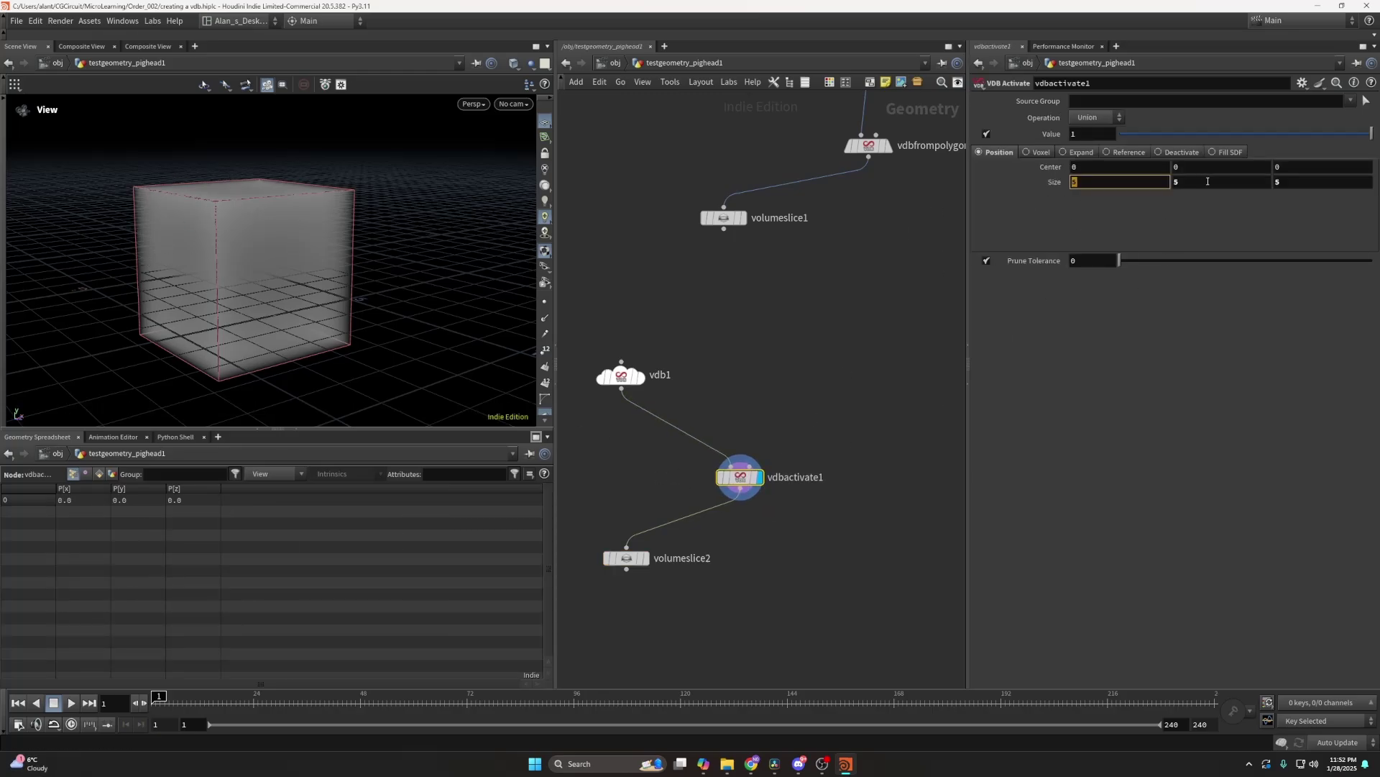
pyautogui.moveTo(1208, 181); pyautogui.dragTo(1136, 189)
pyautogui.moveTo(1303, 184); pyautogui.dragTo(1250, 181)
pyautogui.moveTo(1211, 166); pyautogui.dragTo(1099, 171, button='middle')
pyautogui.hotkey('ctrl', 'z')
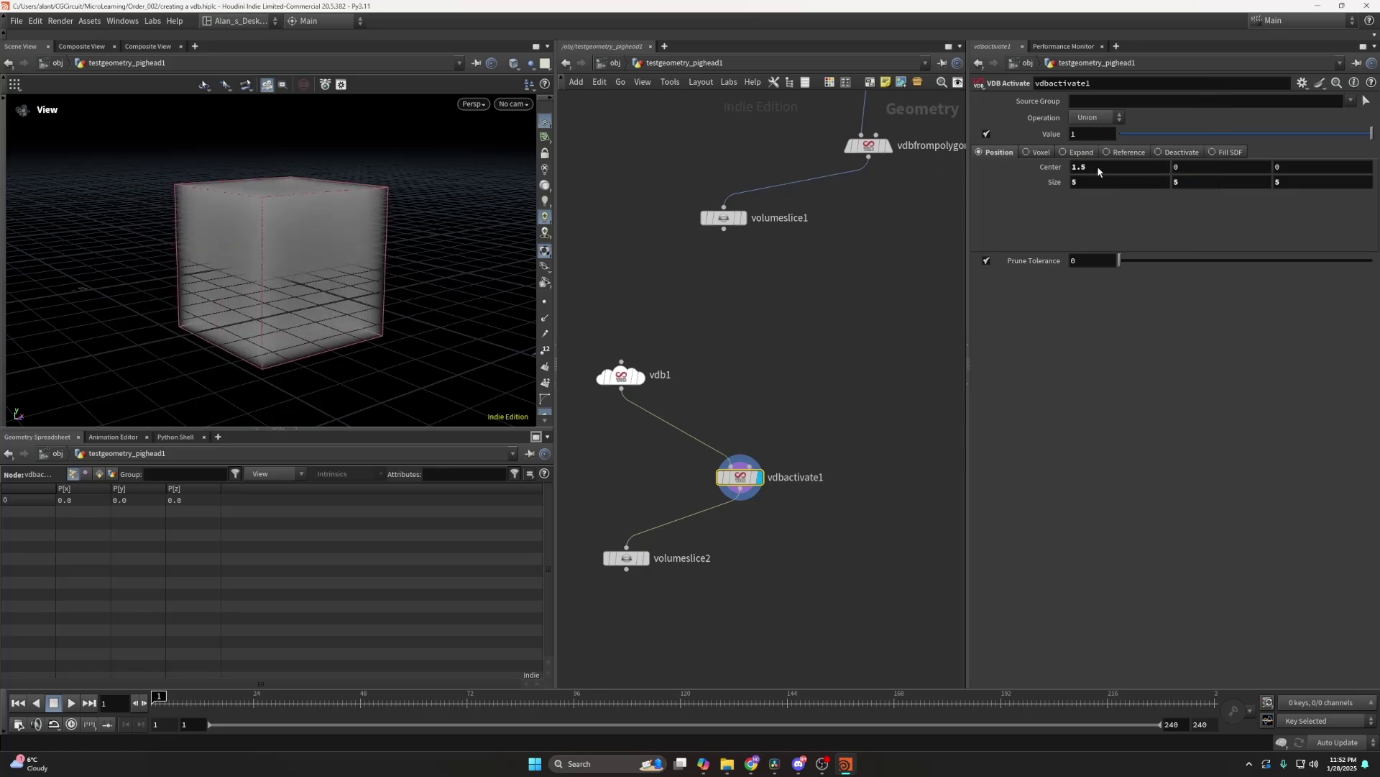
pyautogui.hotkey('ctrl', 'z')
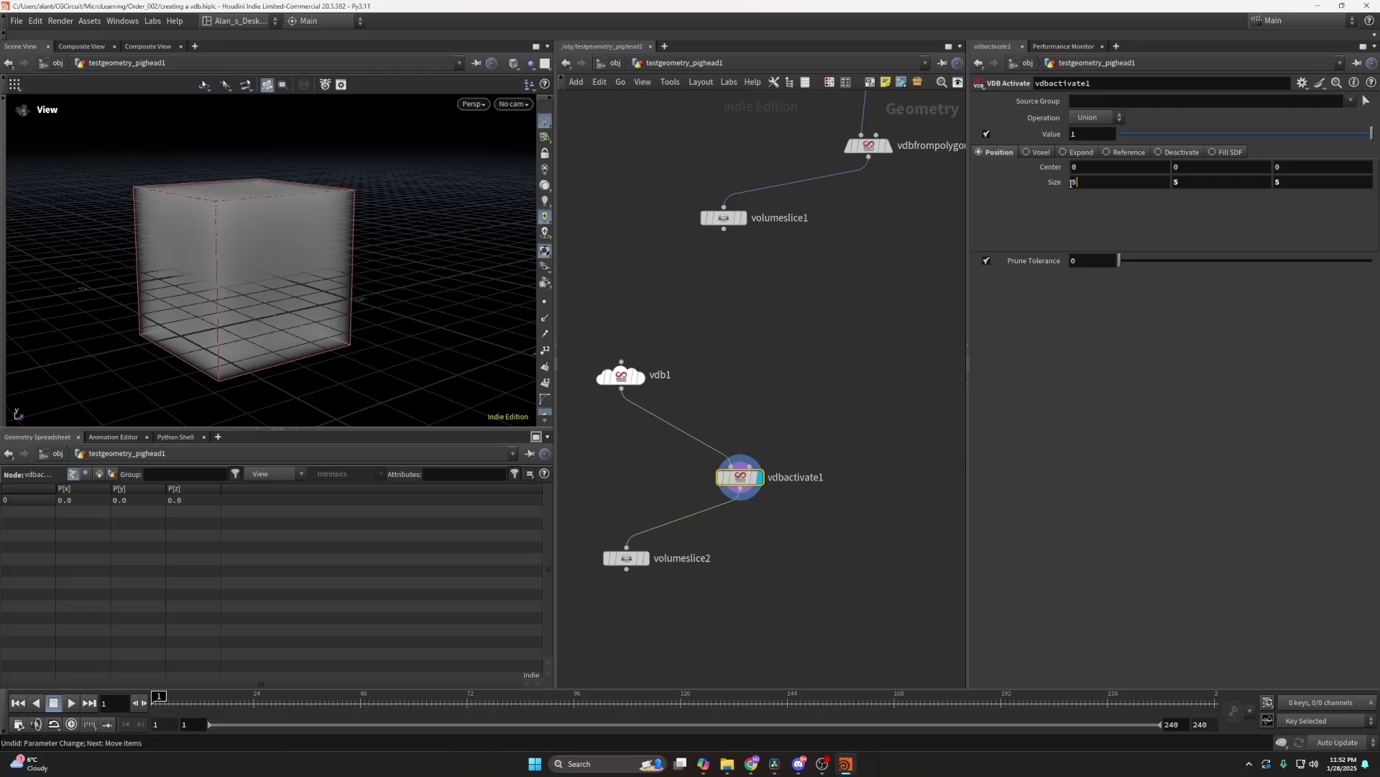
# Set the VDB Activate node's Position region size to 0 on all three axes.
pyautogui.write('0')
pyautogui.press('Tab')
pyautogui.write('0')
pyautogui.press('Tab')
pyautogui.write('0')
pyautogui.press('Return')
# Switch the VDB Activate node to Voxel mode and set the Max voxel index to 50 on all three axes.
pyautogui.click(1043, 153)
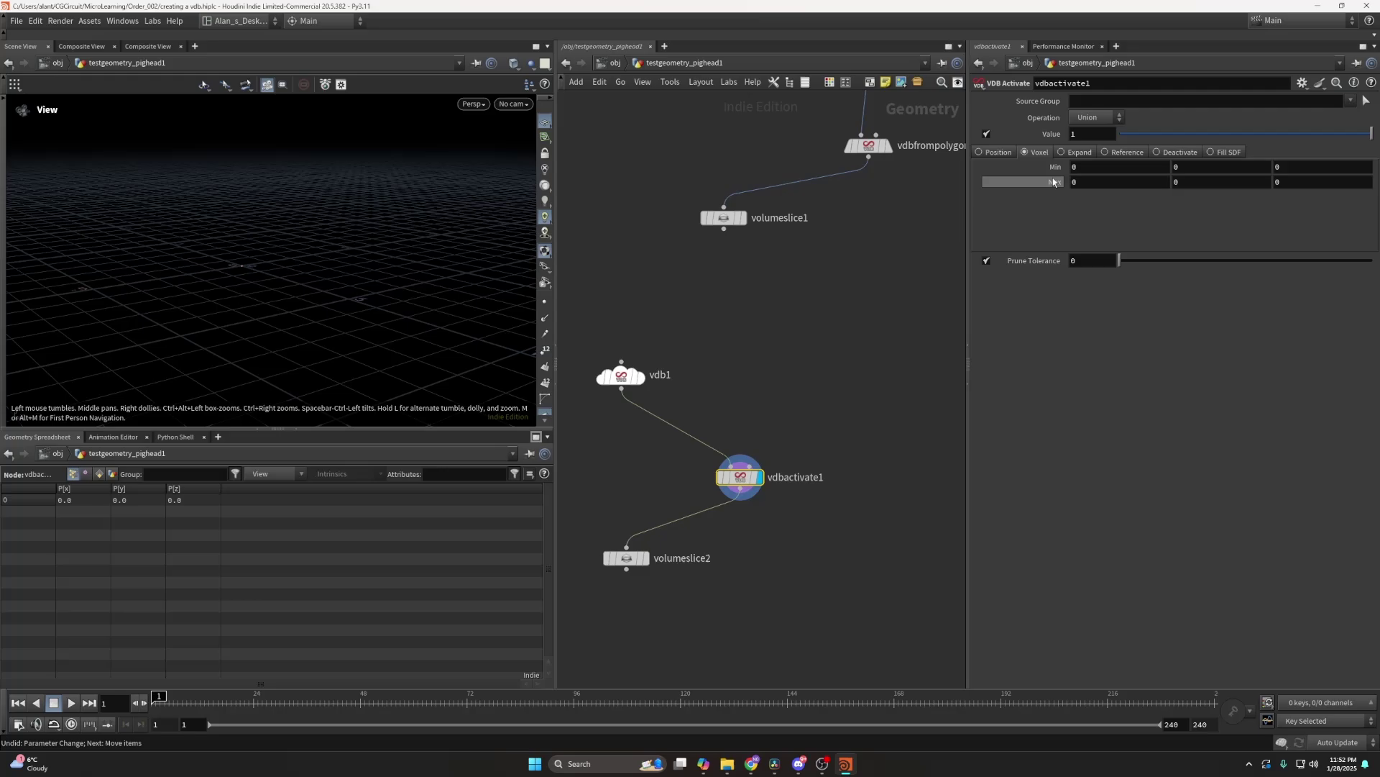
pyautogui.moveTo(1079, 183); pyautogui.dragTo(1047, 197)
pyautogui.write('50')
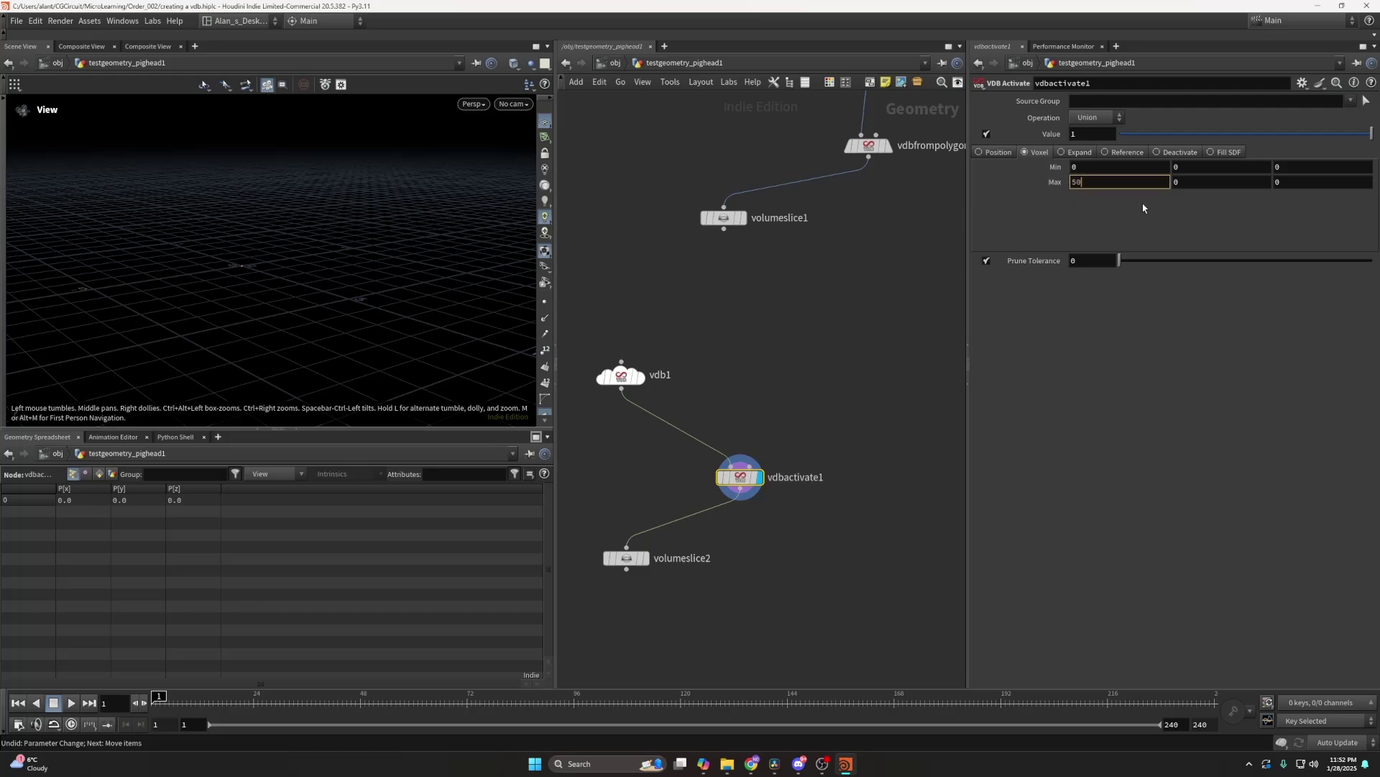
pyautogui.press('Tab')
pyautogui.write('50')
pyautogui.press('Return')
pyautogui.click(1279, 182)
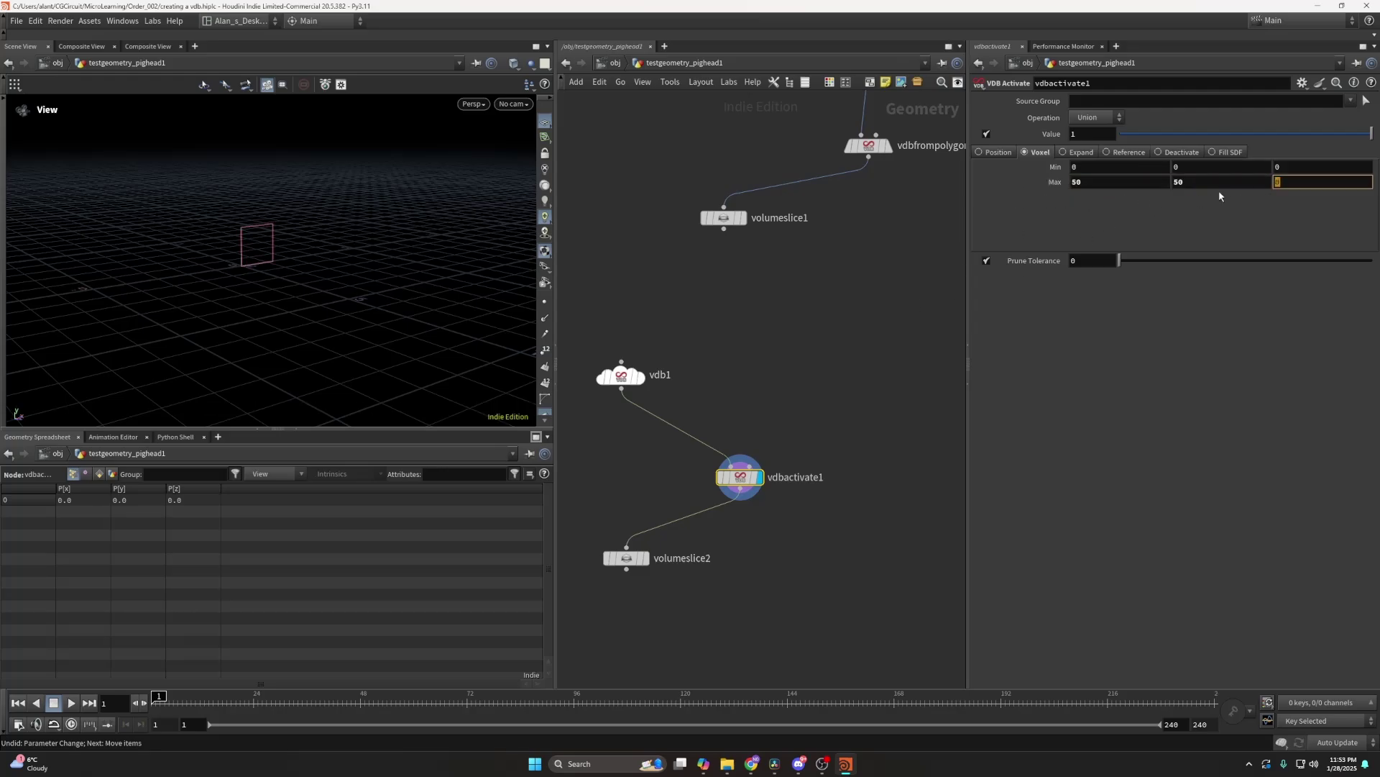
pyautogui.write('50')
pyautogui.press('Return')
pyautogui.scroll(5, 305, 277)
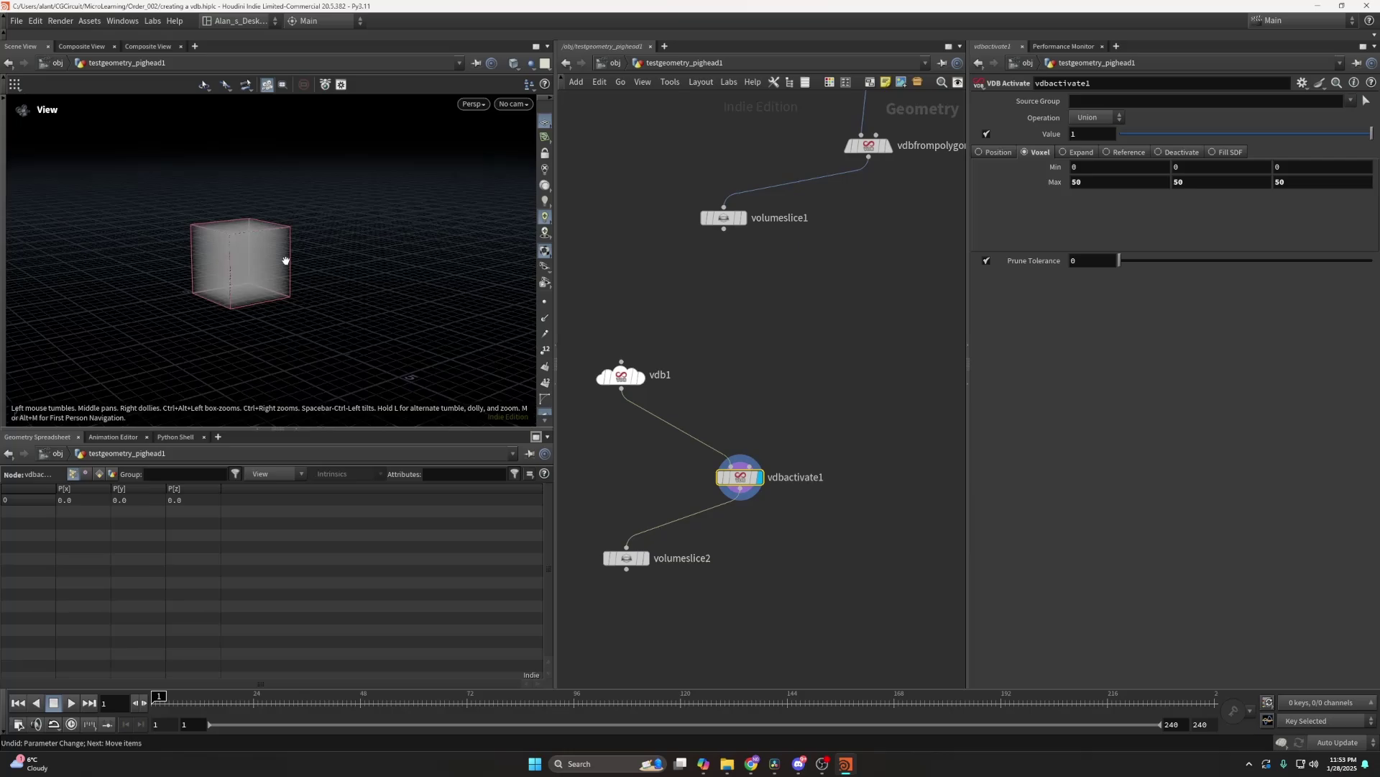
pyautogui.moveTo(283, 261); pyautogui.dragTo(286, 309)
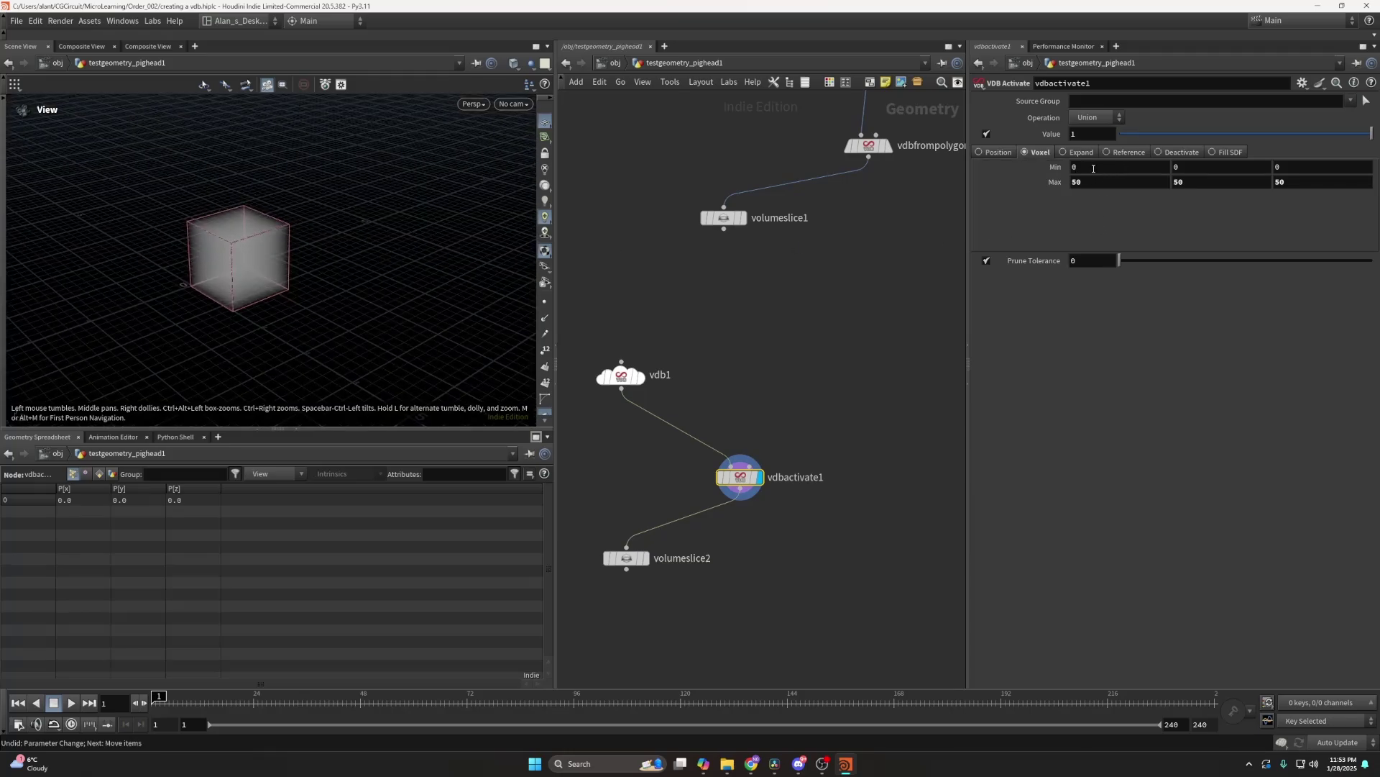
# Try a Min voxel index of 25 on X for the VDB Activate region, and reset it to 0.
pyautogui.moveTo(391, 292); pyautogui.dragTo(262, 269)
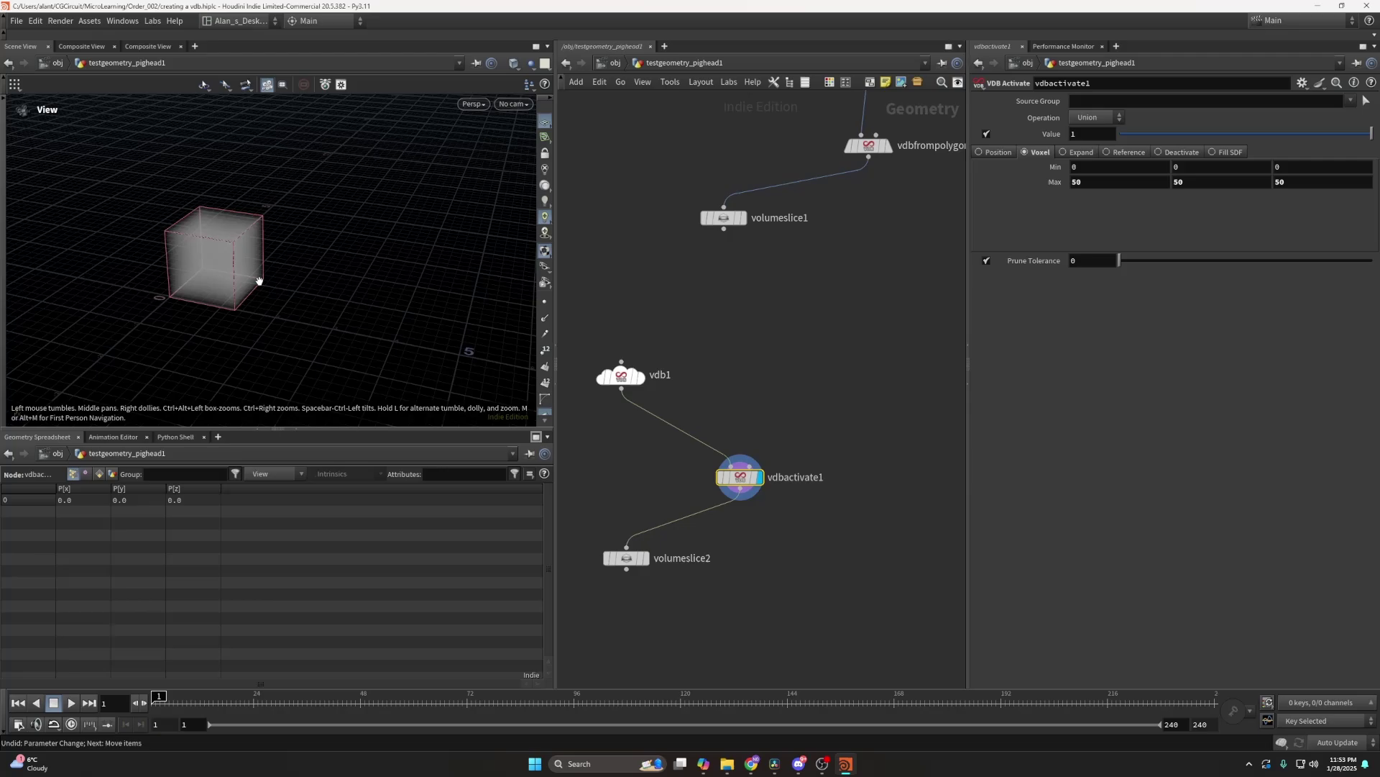
pyautogui.moveTo(1088, 169); pyautogui.dragTo(974, 175)
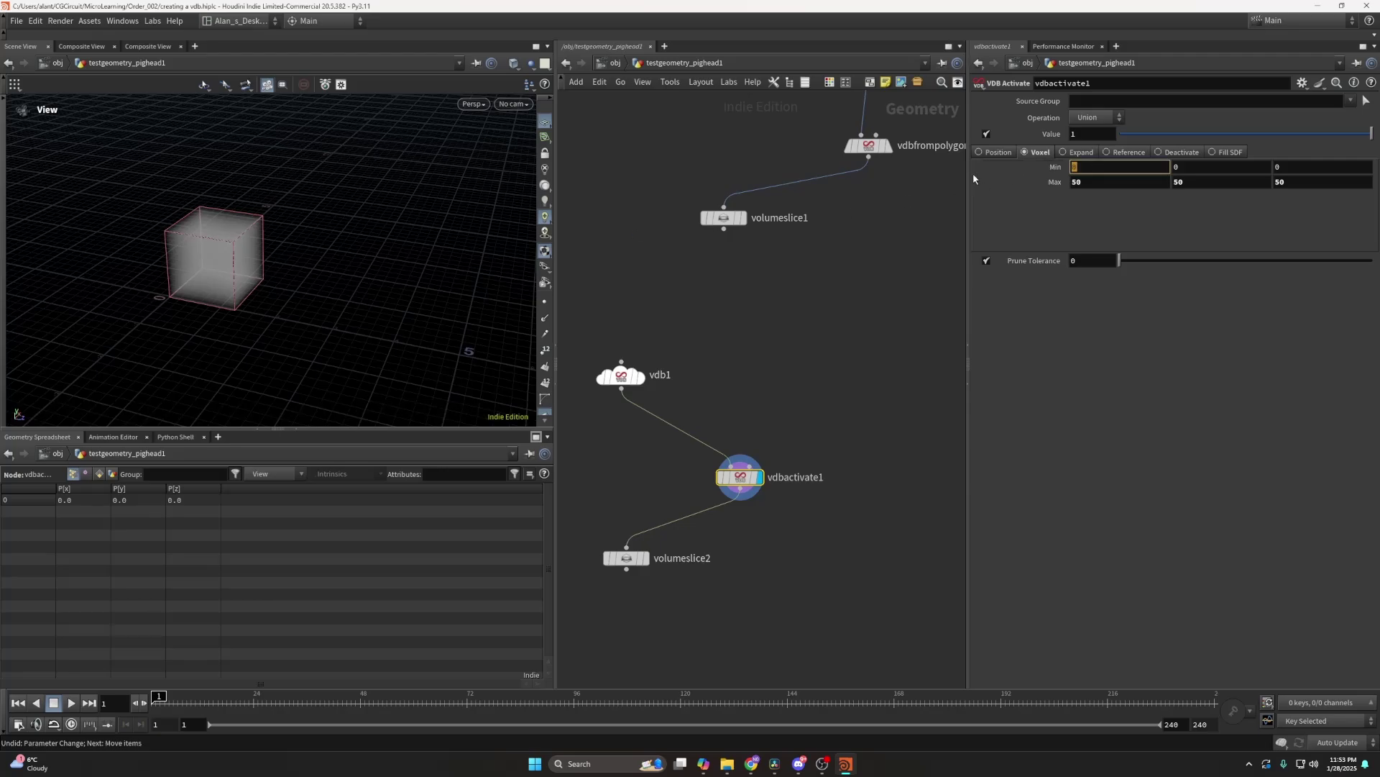
pyautogui.write('25')
pyautogui.press('Return')
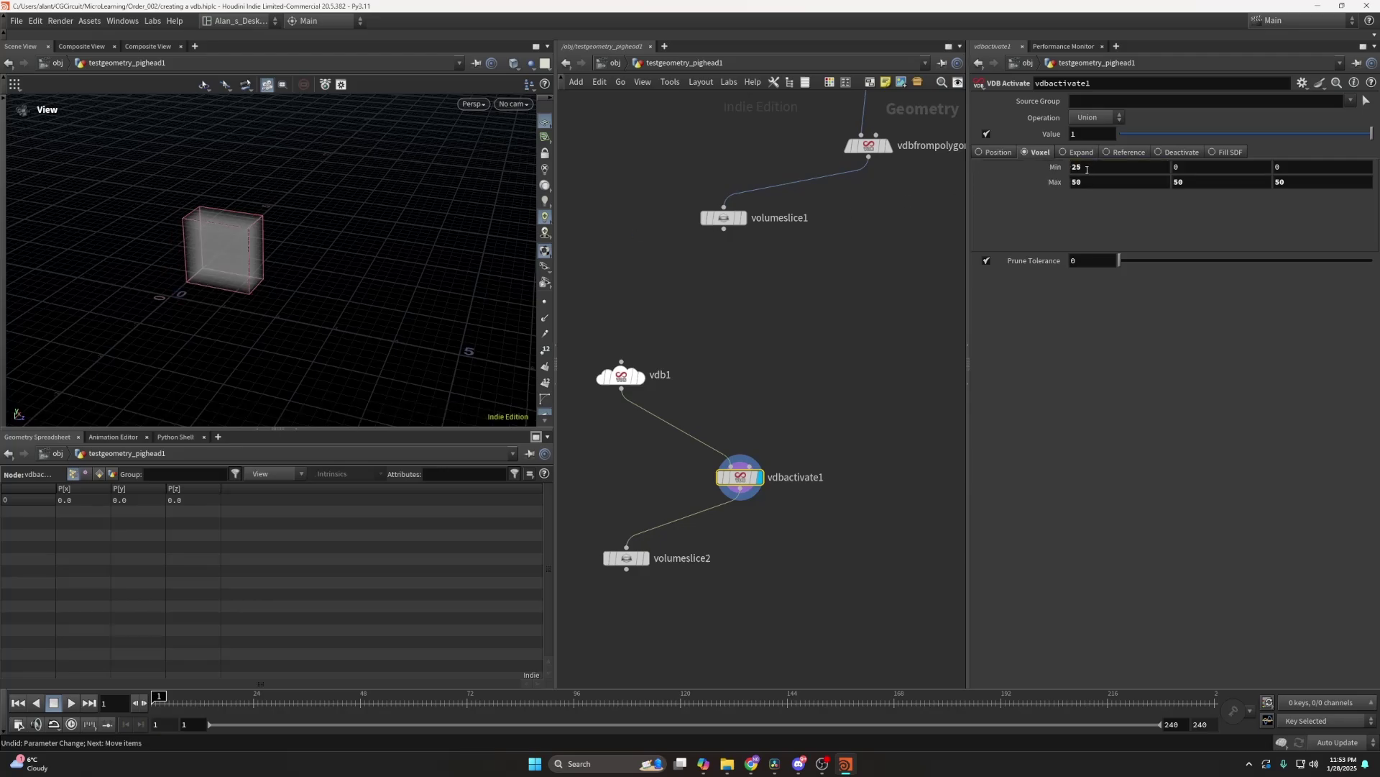
pyautogui.moveTo(271, 252); pyautogui.dragTo(290, 277)
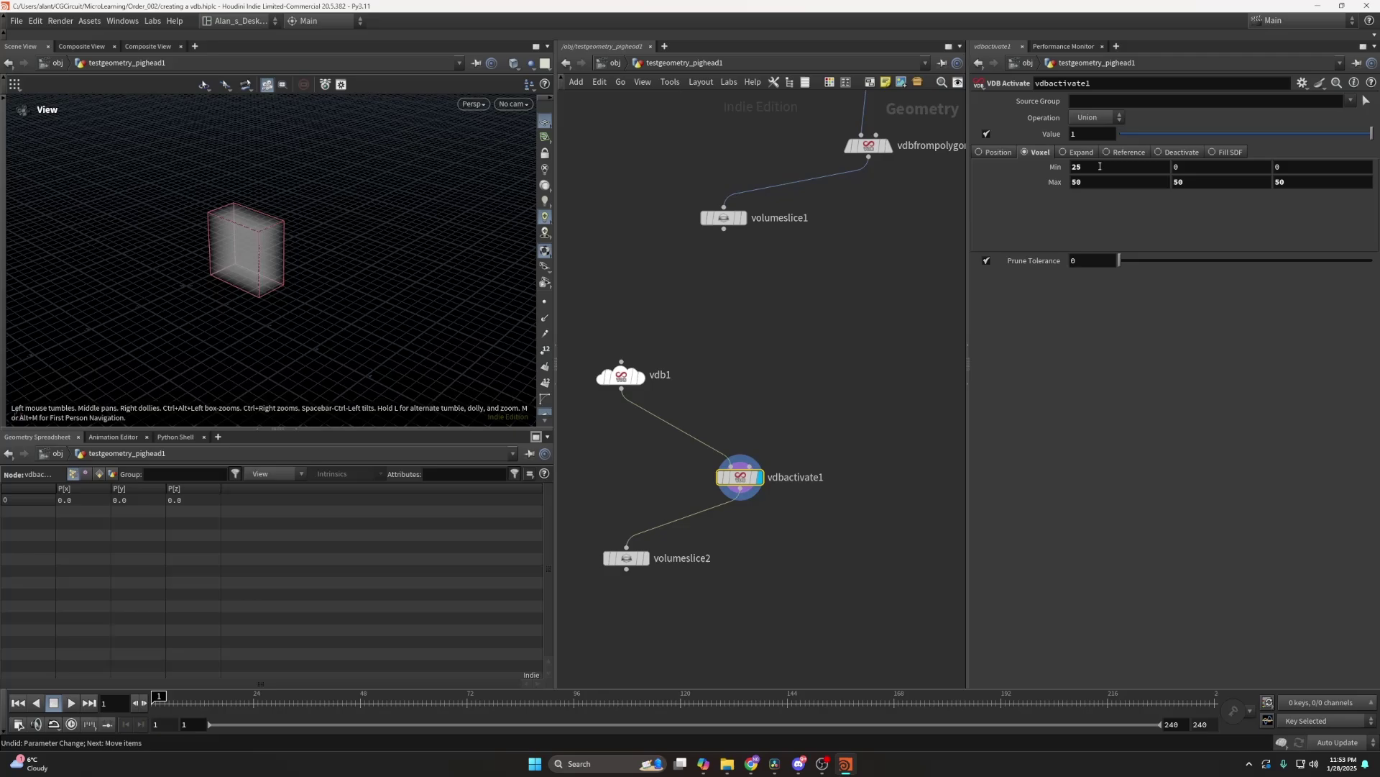
pyautogui.click(1099, 166)
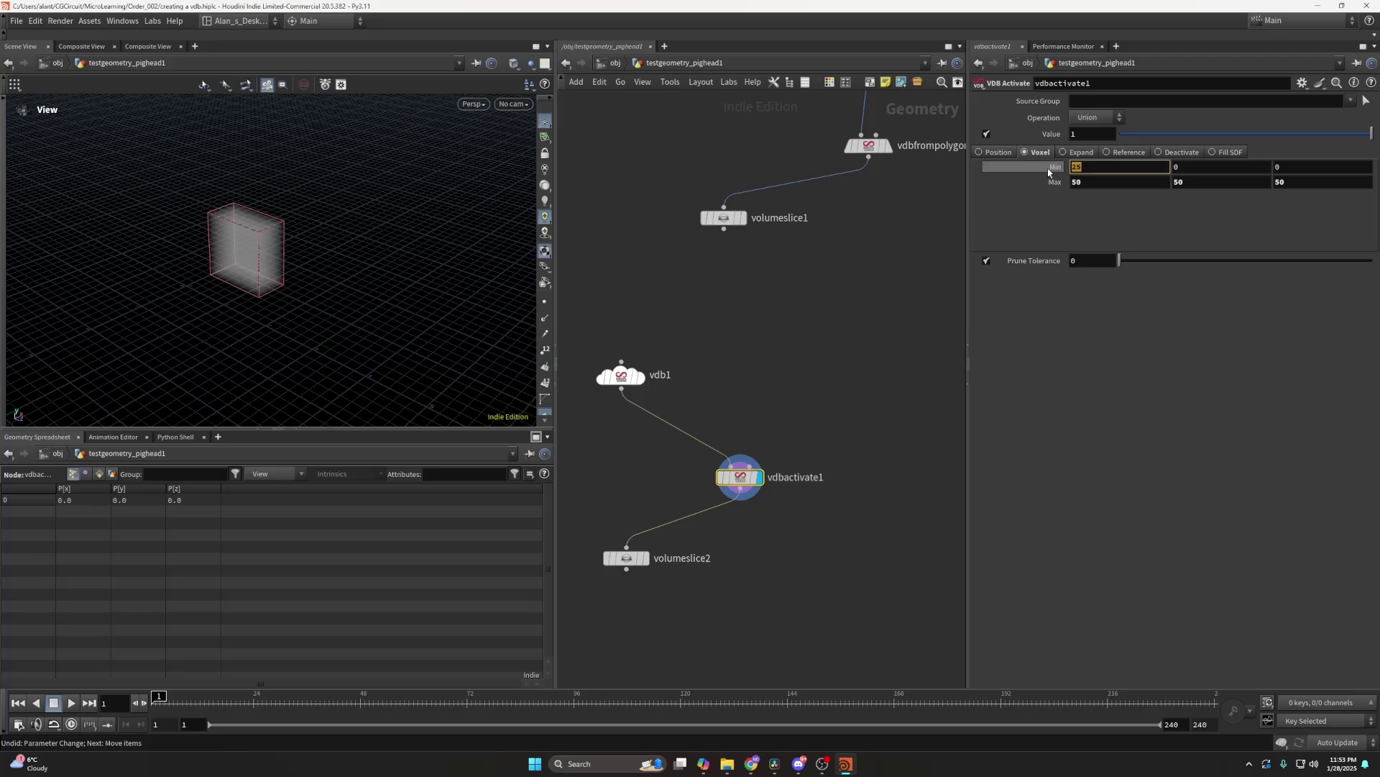
# Try doubling the VDB node's voxel size with the expression 0.025*2, and undo the change.
pyautogui.moveTo(713, 311); pyautogui.dragTo(572, 392)
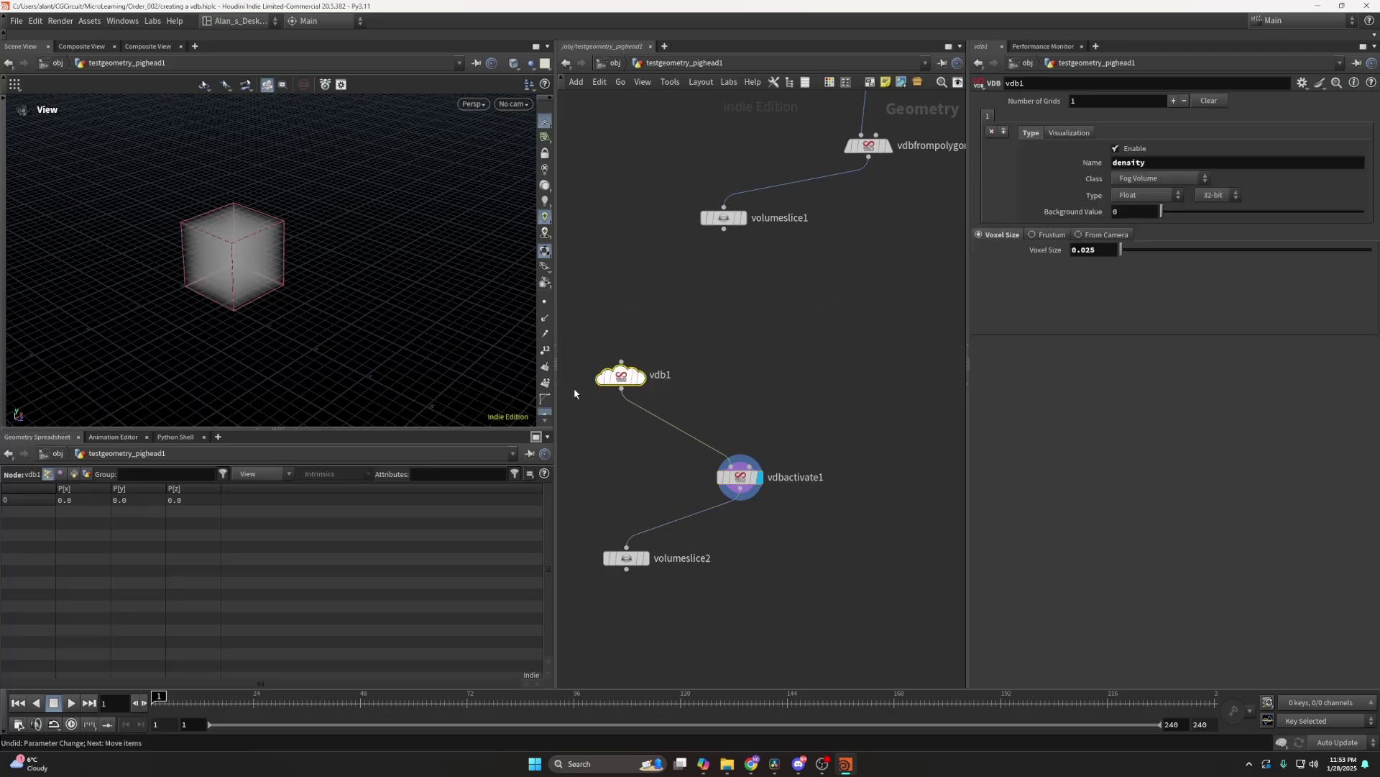
pyautogui.click(1100, 249)
pyautogui.write('*2')
pyautogui.press('Return')
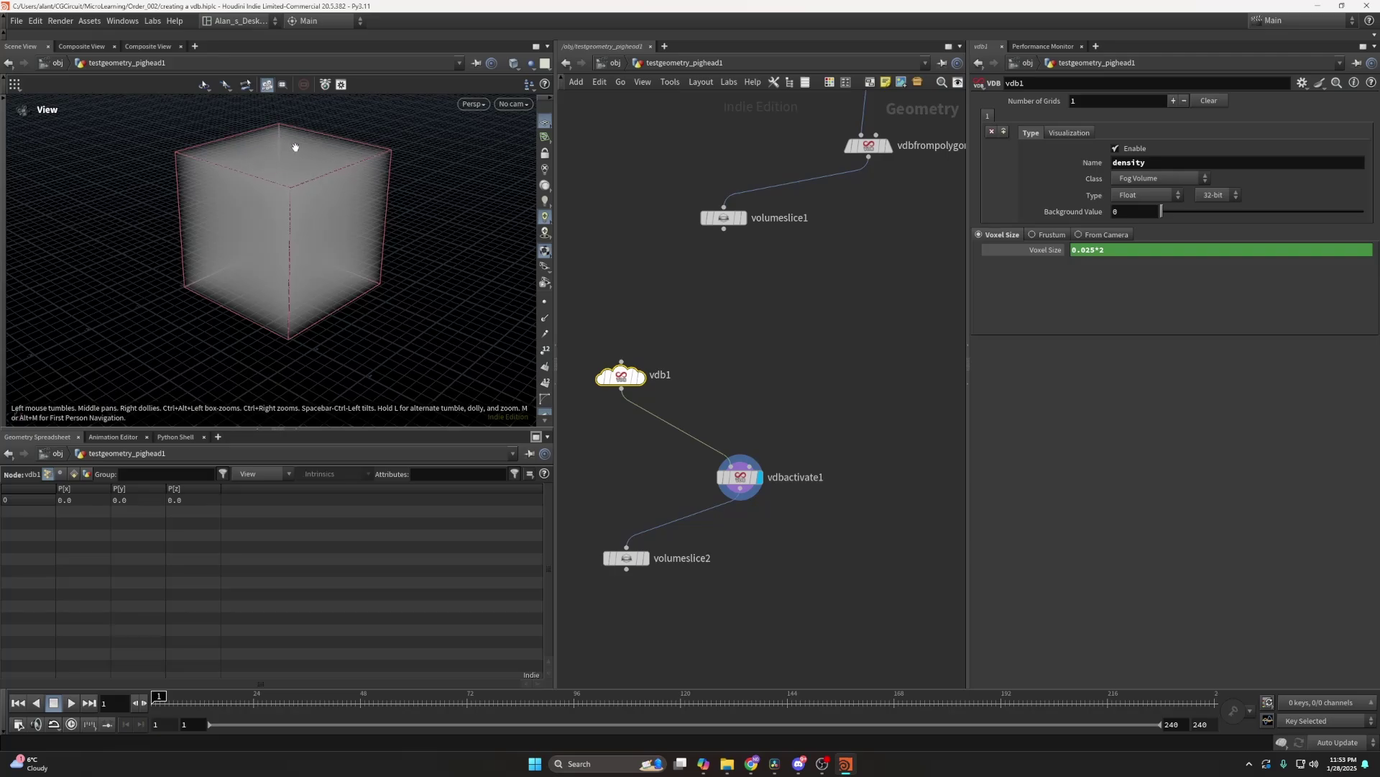
pyautogui.hotkey('ctrl', 'z')
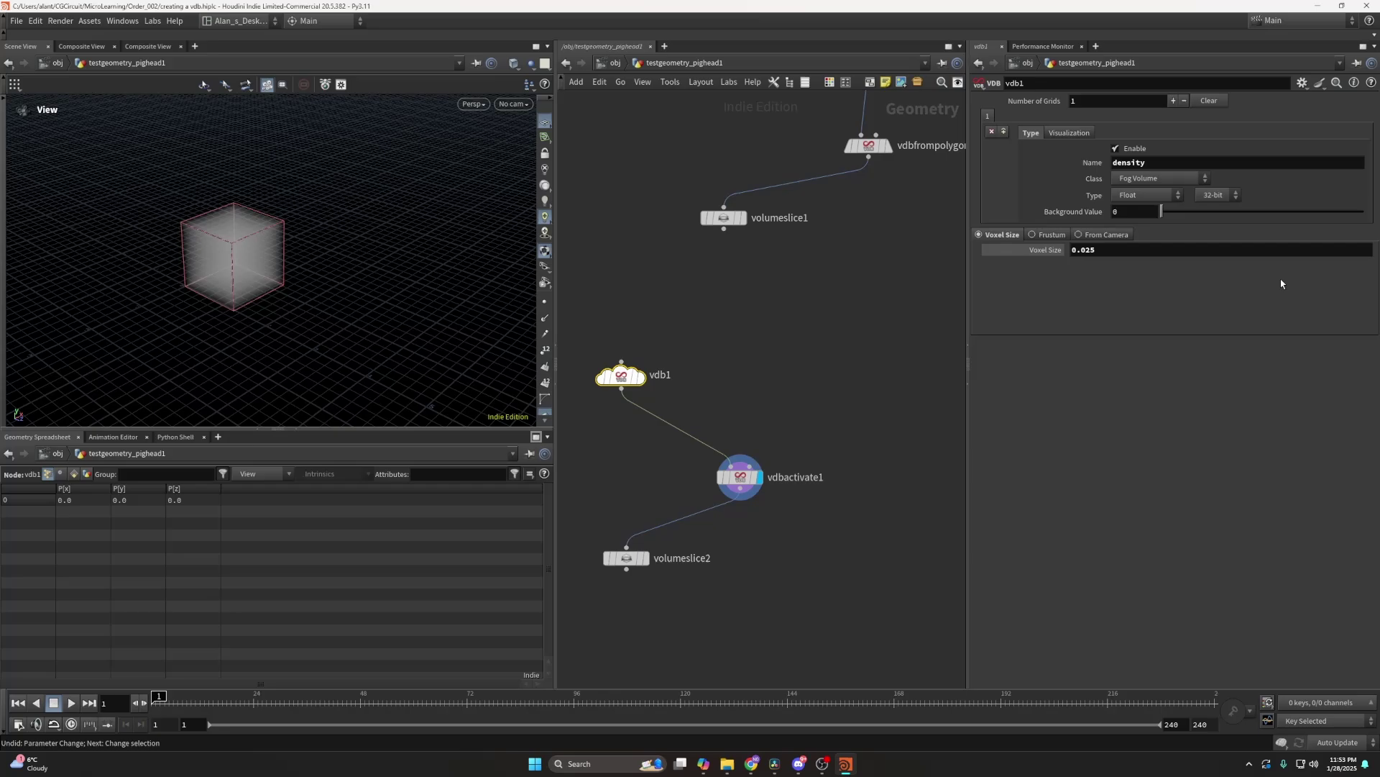
# Set the VDB Activate node's Max voxel index to 0 on all three axes.
pyautogui.click(742, 477)
pyautogui.doubleClick(1100, 182)
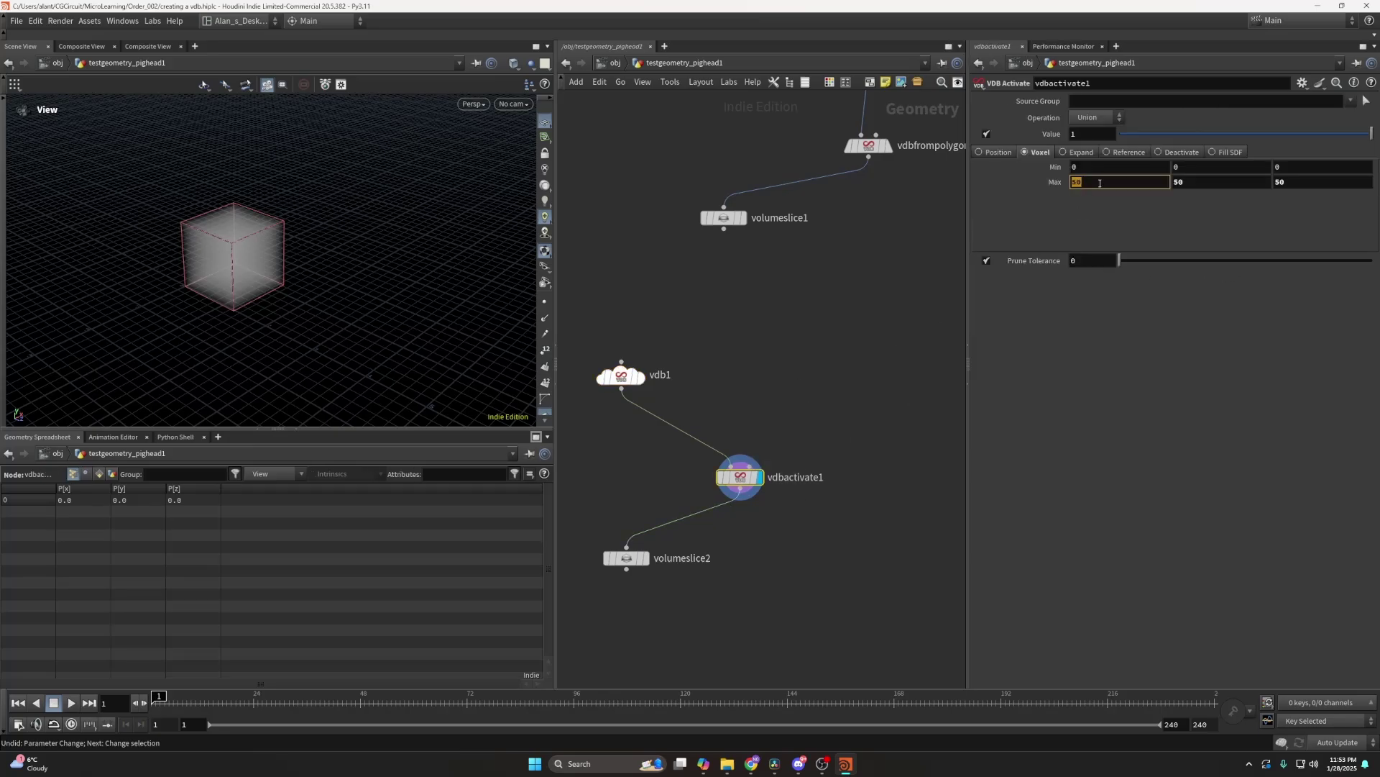
pyautogui.write('0')
pyautogui.doubleClick(1197, 185)
pyautogui.write('0')
pyautogui.doubleClick(1293, 185)
pyautogui.write('0')
pyautogui.press('Tab')
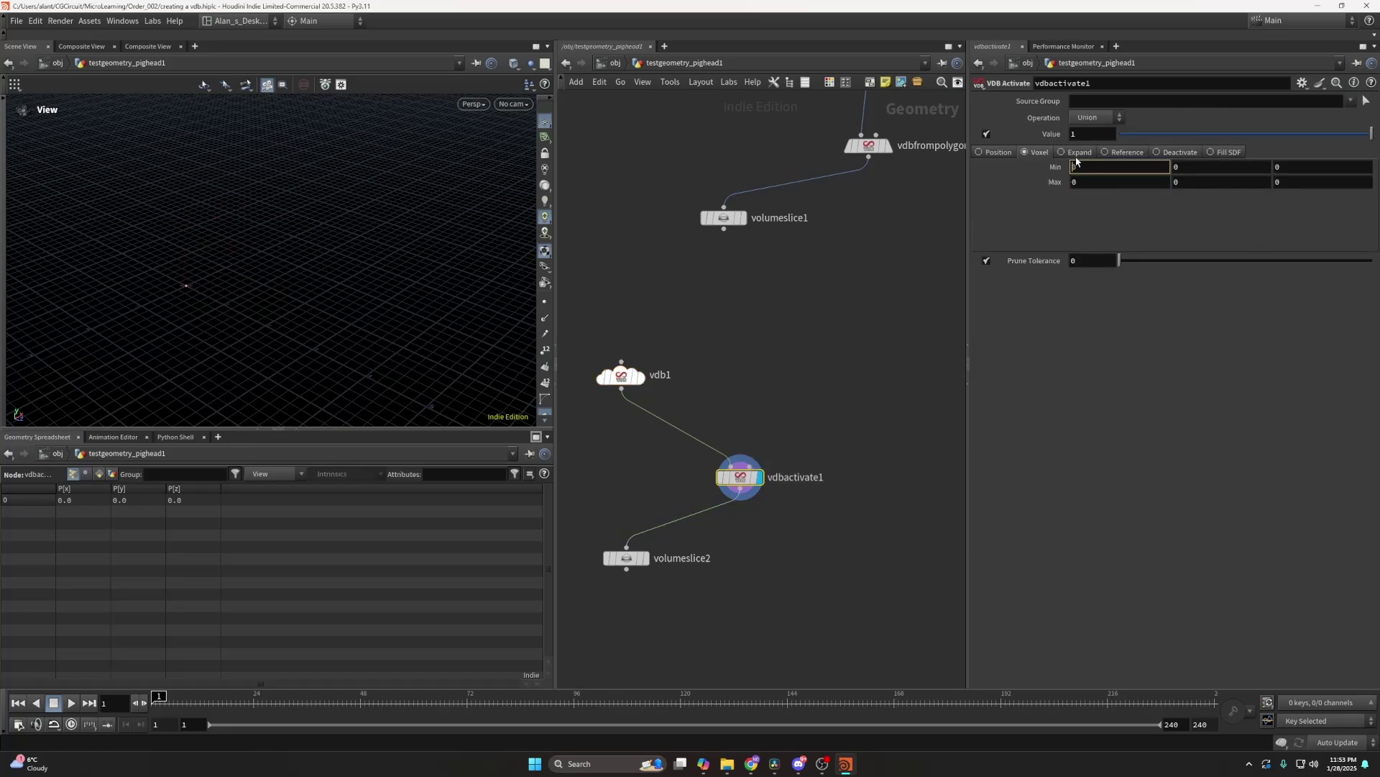
# Switch the VDB Activate node to Expand mode to view its voxel and distance expansion settings.
pyautogui.click(1063, 152)
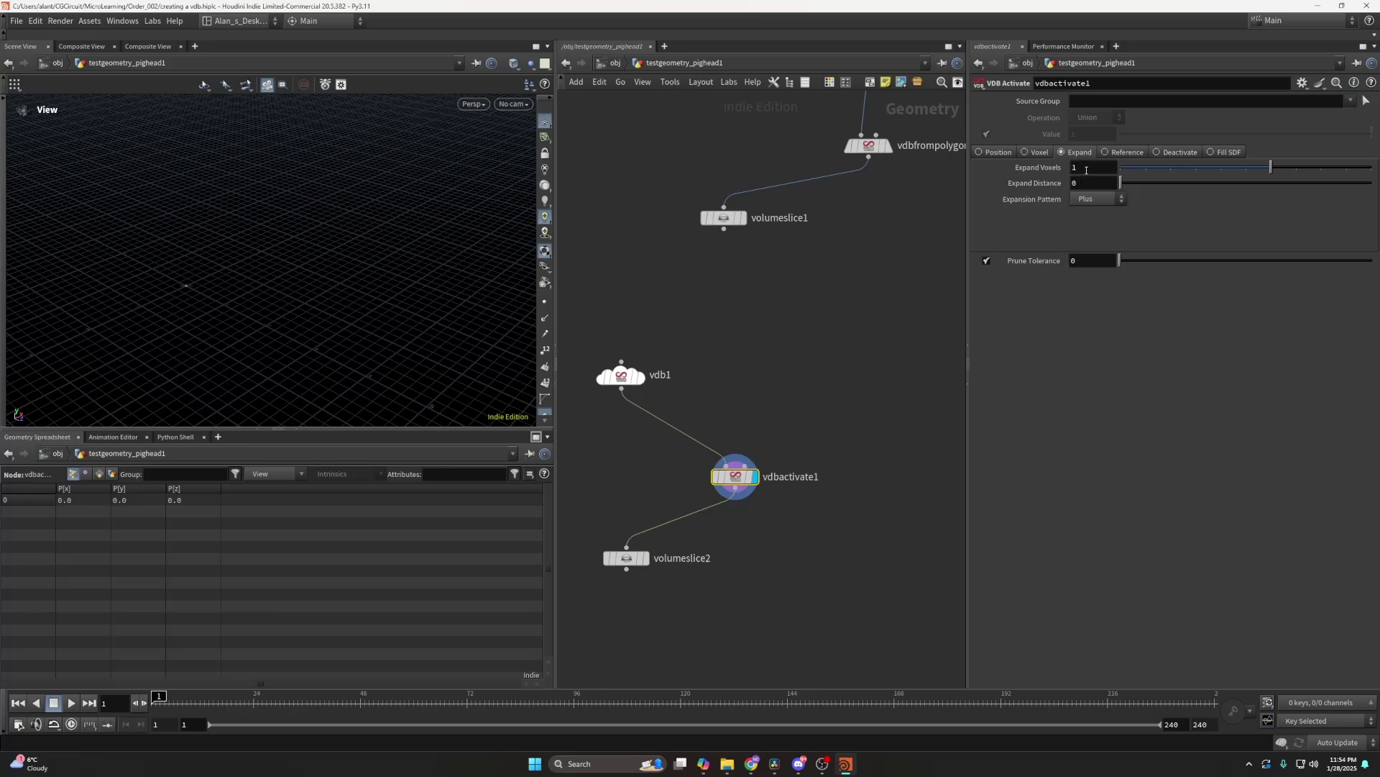
pyautogui.moveTo(736, 476); pyautogui.dragTo(731, 478)
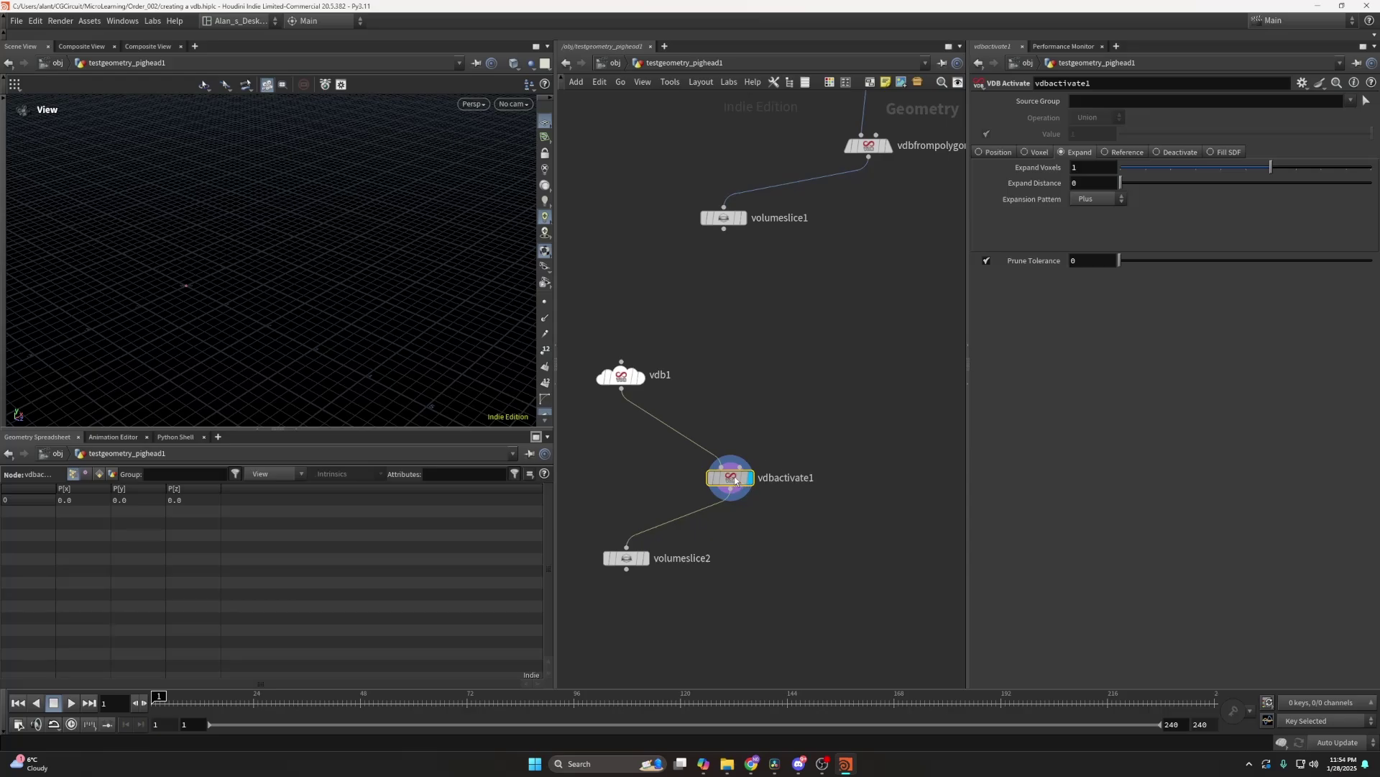
pyautogui.moveTo(733, 478); pyautogui.dragTo(727, 474)
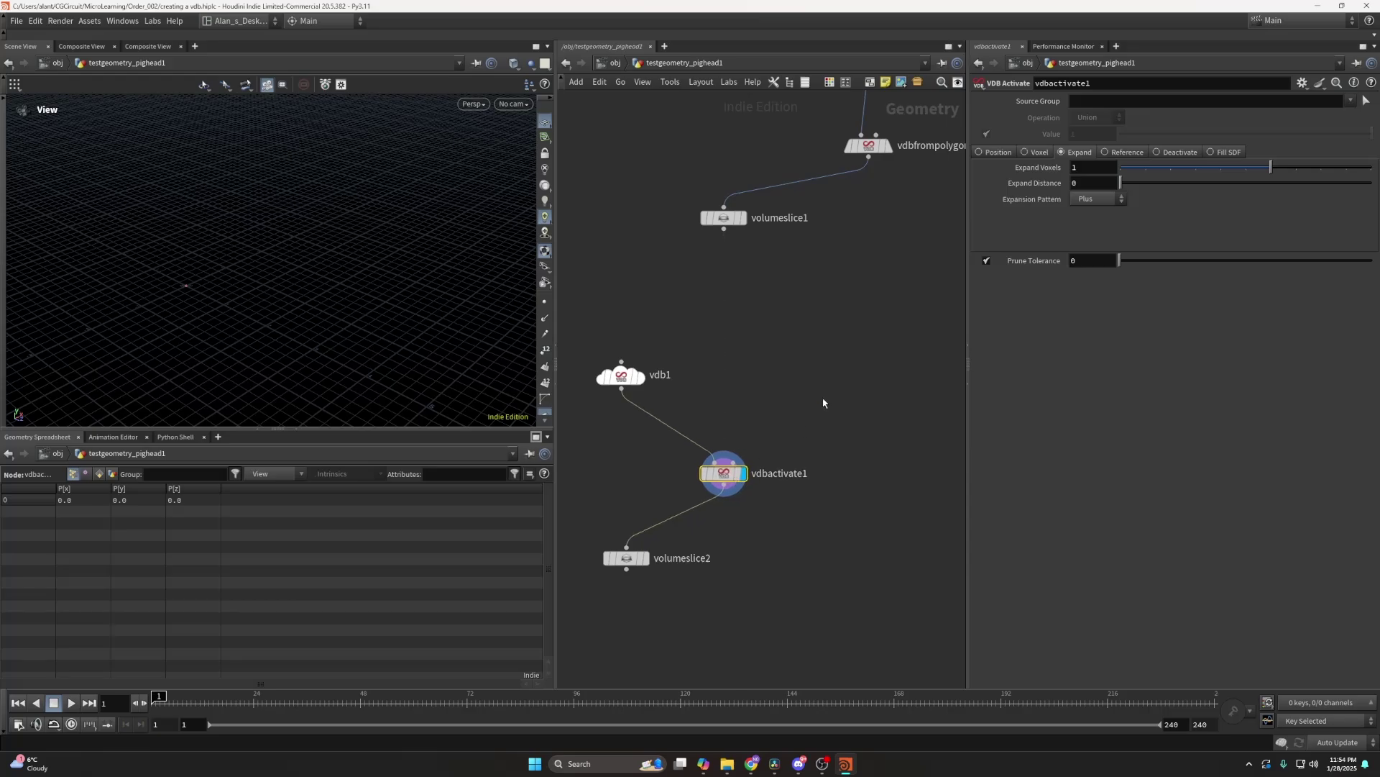
# Switch the VDB Activate node to Reference mode and wire the VDB from Polygons node into its second input.
pyautogui.click(1107, 152)
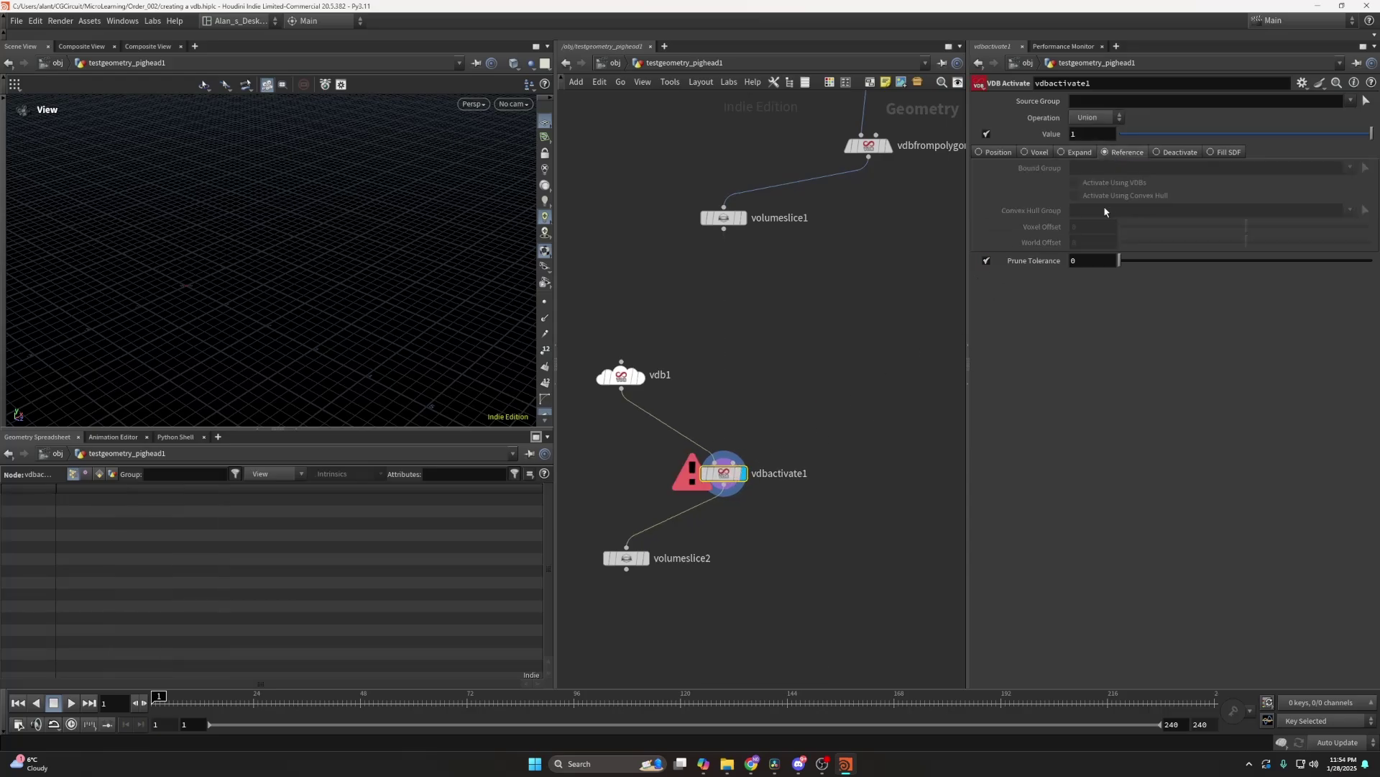
pyautogui.click(734, 462)
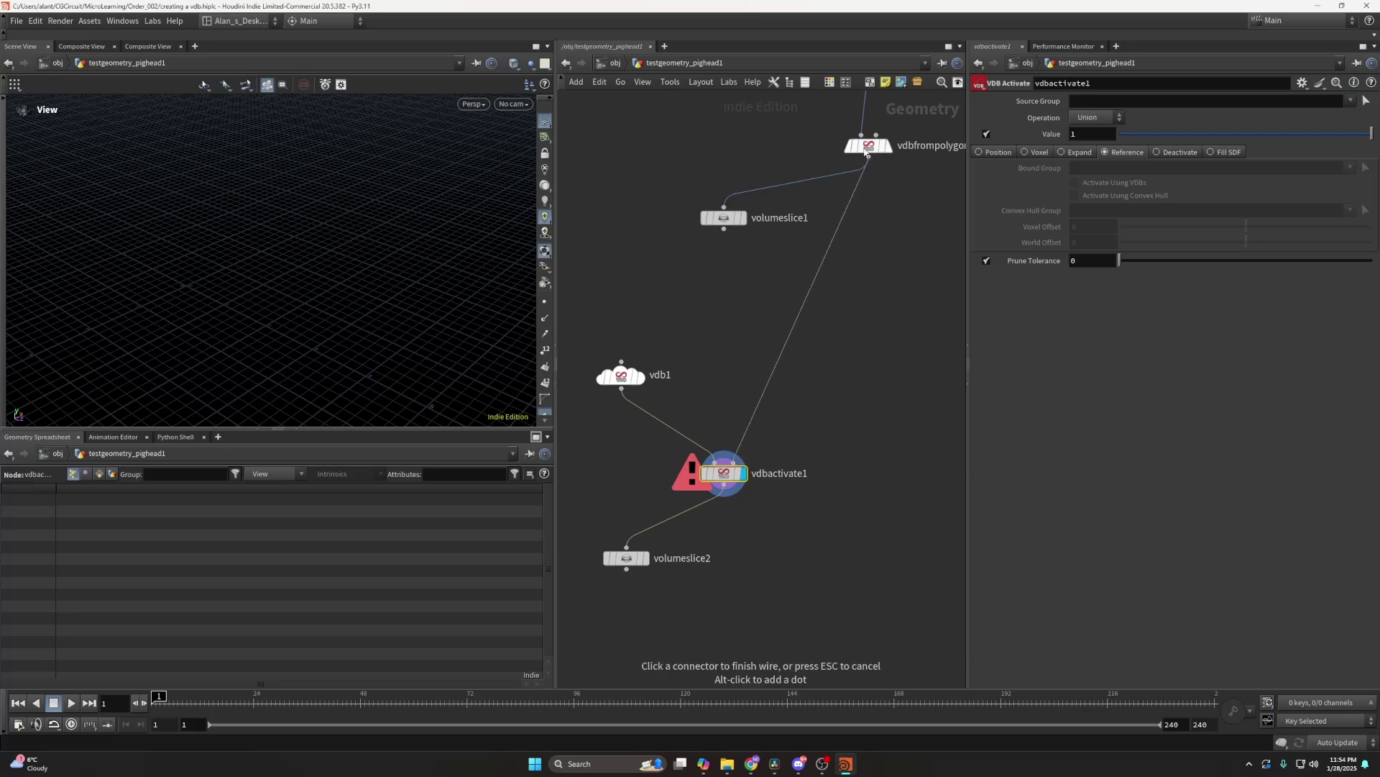
pyautogui.click(869, 153)
pyautogui.click(868, 148)
pyautogui.moveTo(882, 179); pyautogui.dragTo(867, 205, button='middle')
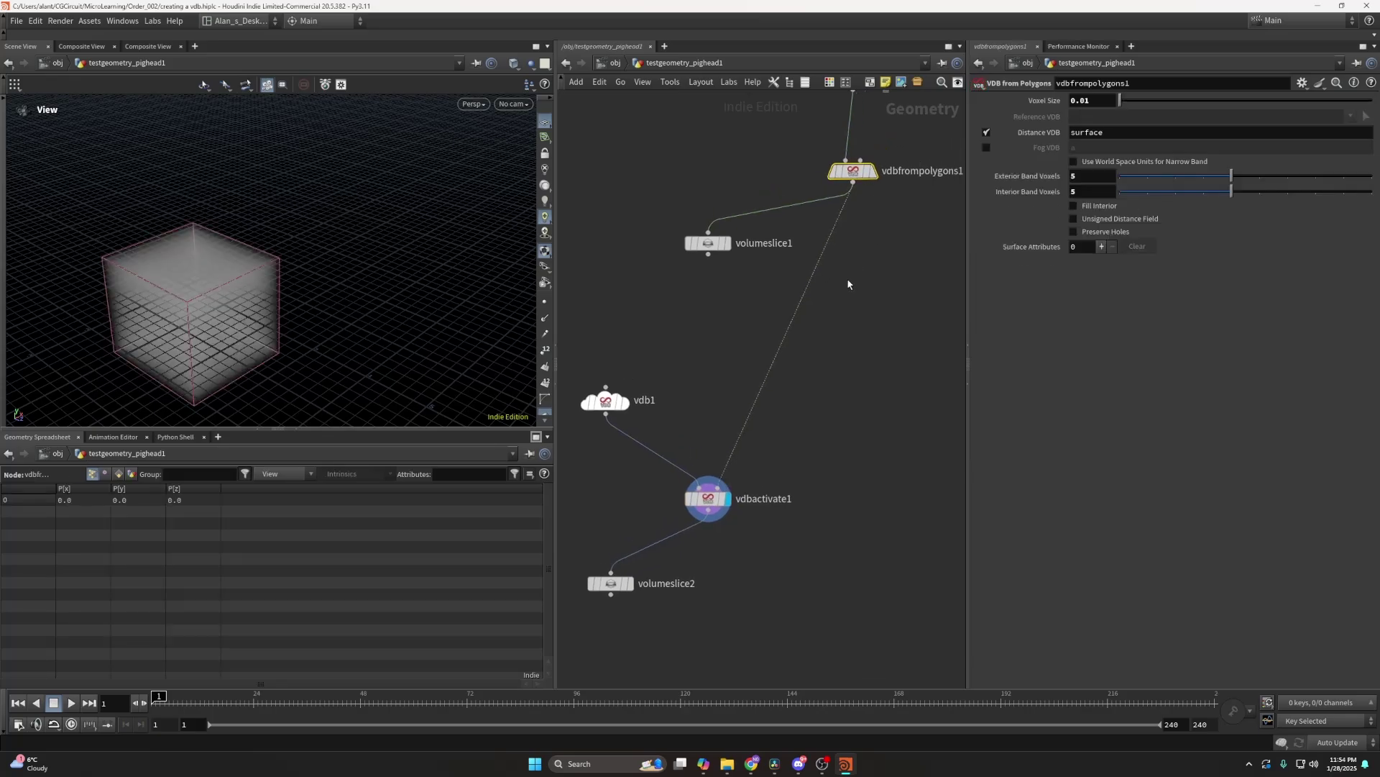
# Choose the surface VDB as the VDB Activate node's Bound Group.
pyautogui.moveTo(848, 280); pyautogui.dragTo(879, 224, button='middle')
pyautogui.moveTo(824, 393); pyautogui.dragTo(739, 475)
pyautogui.click(1350, 168)
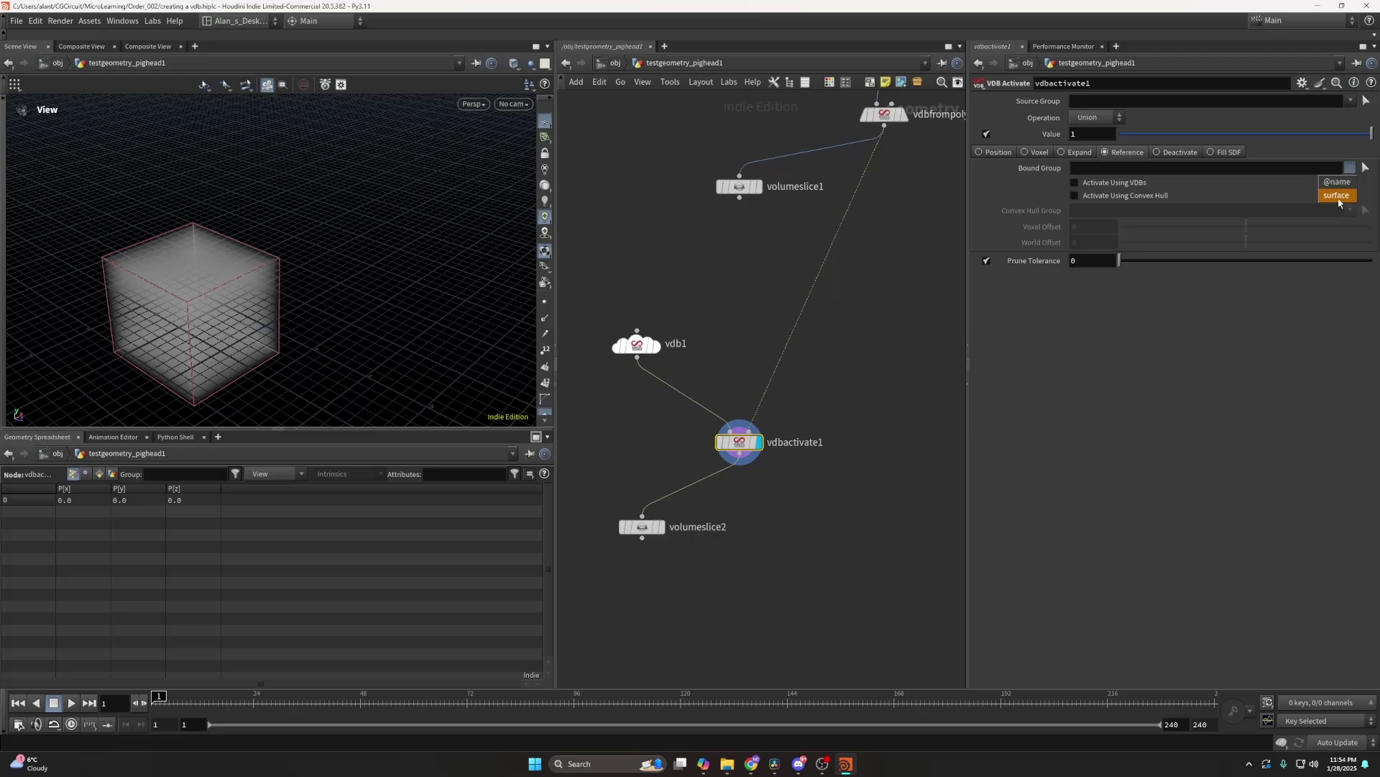
pyautogui.click(1338, 196)
# Turn off the Distance VDB and turn on the Fog VDB output on the VDB from Polygons node.
pyautogui.moveTo(948, 232); pyautogui.dragTo(889, 108)
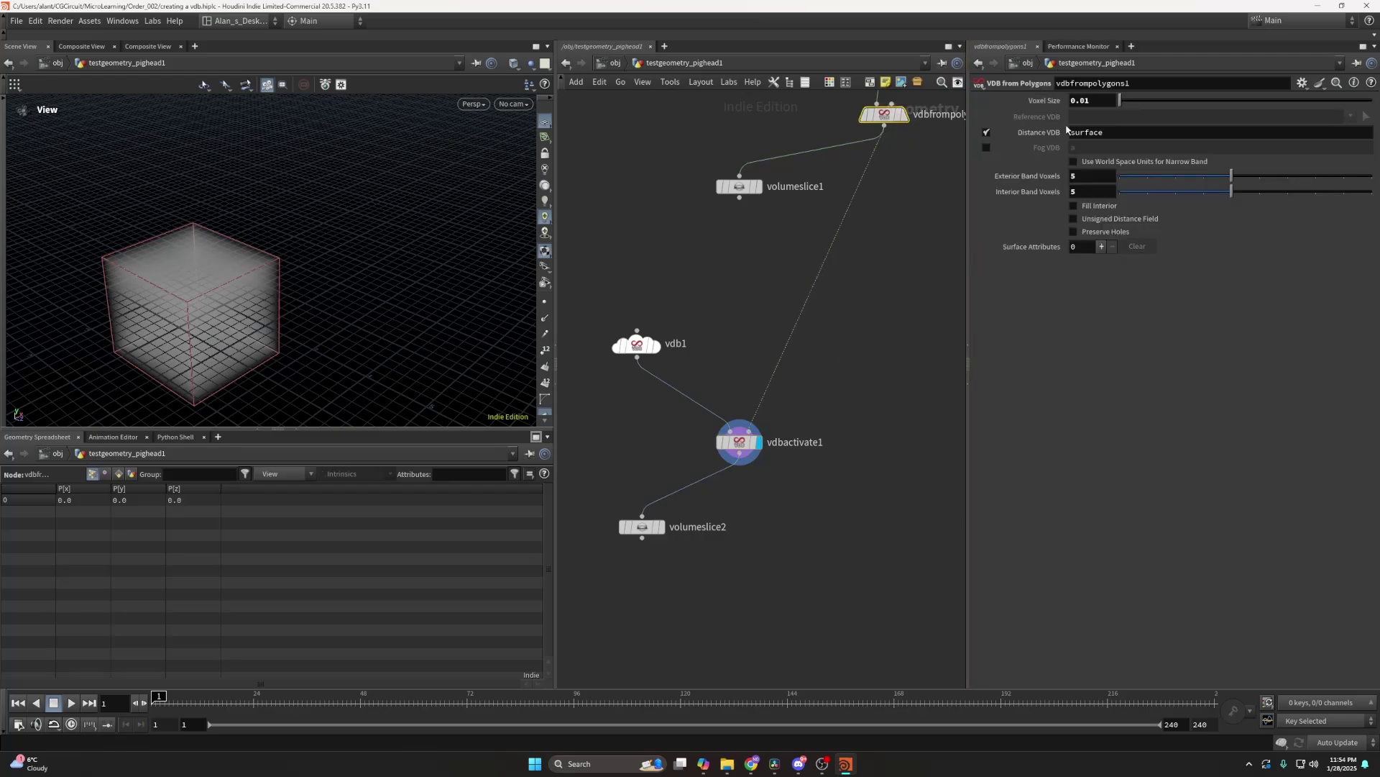
pyautogui.click(986, 132)
pyautogui.click(986, 147)
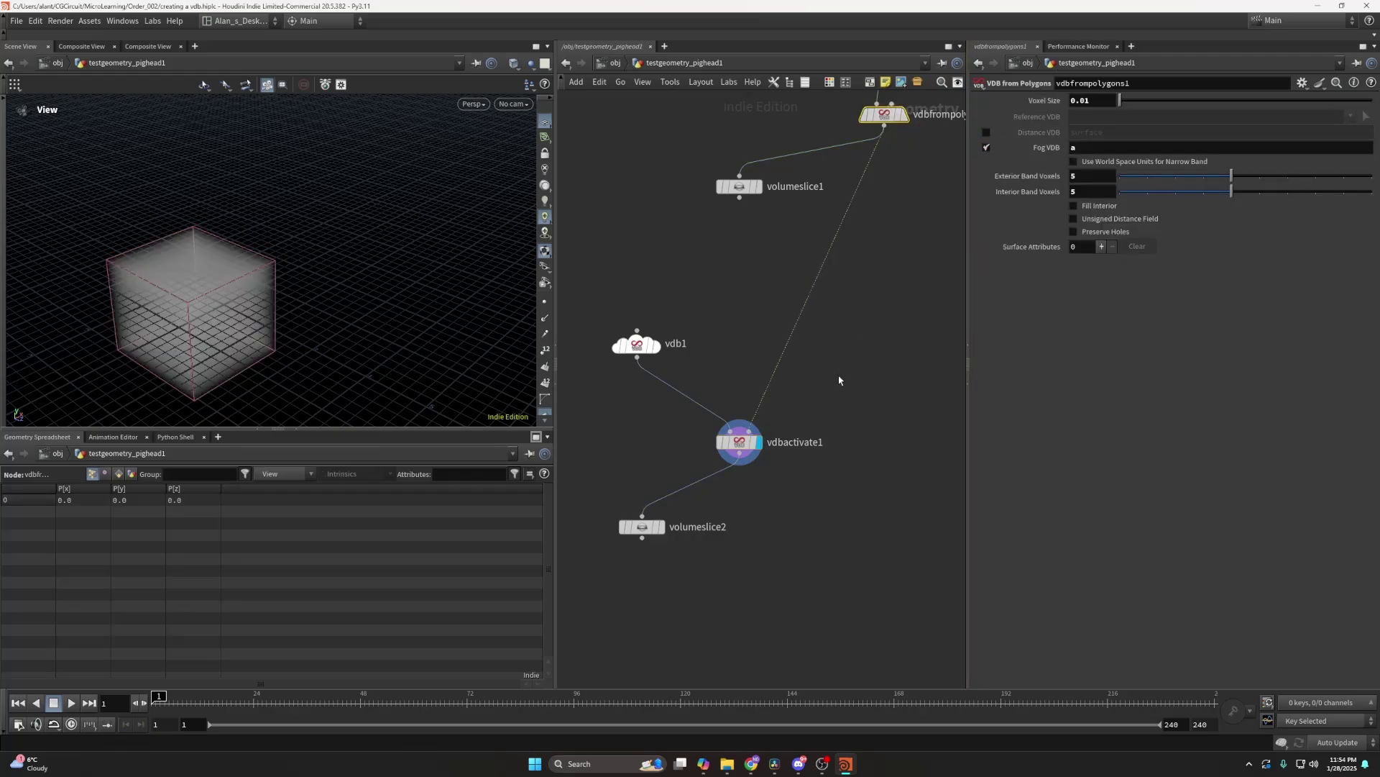
pyautogui.moveTo(839, 379); pyautogui.dragTo(708, 467)
pyautogui.click(1350, 170)
pyautogui.click(1341, 196)
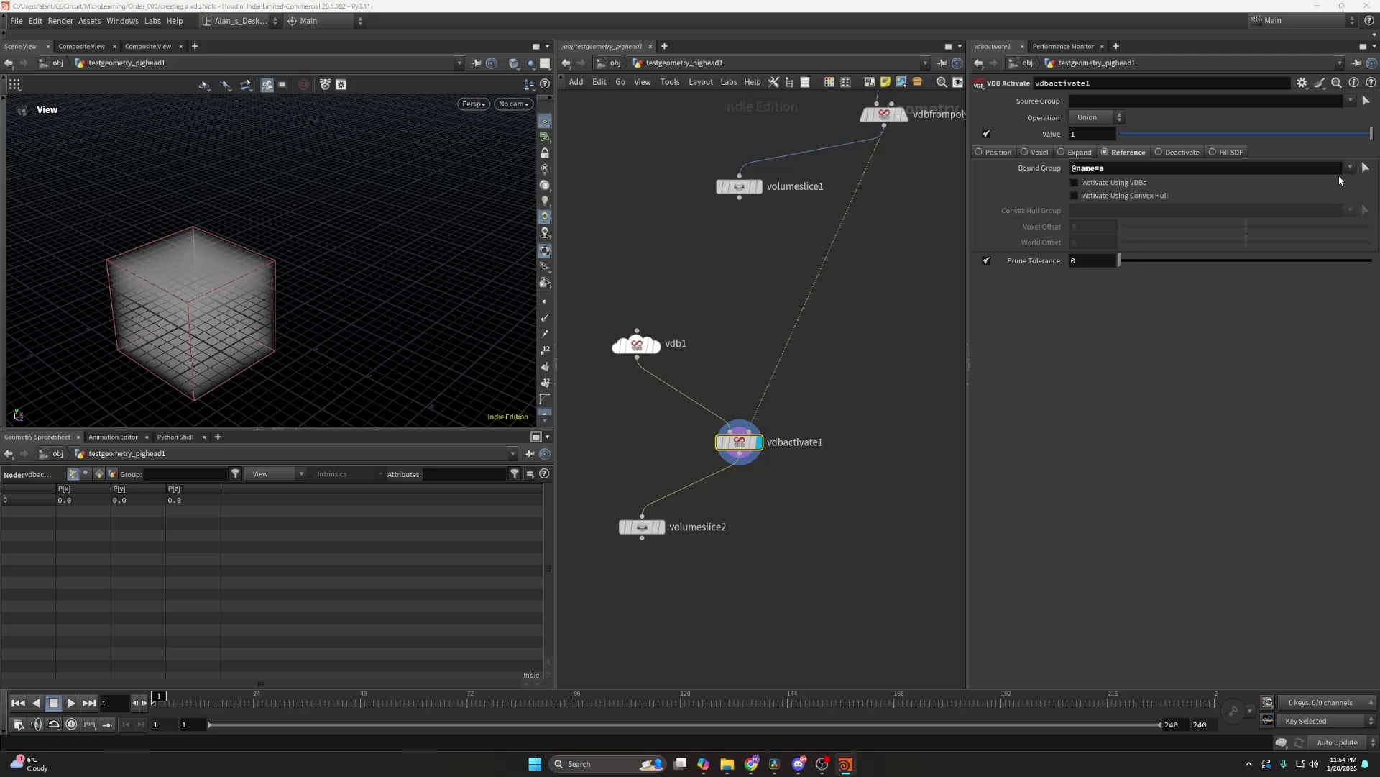
# Check the VDB from Polygons settings, the VDB Activate node's grid resolution and voxel size, and the volume in the viewport.
pyautogui.moveTo(897, 275); pyautogui.dragTo(835, 333, button='middle')
pyautogui.moveTo(882, 207); pyautogui.dragTo(794, 165)
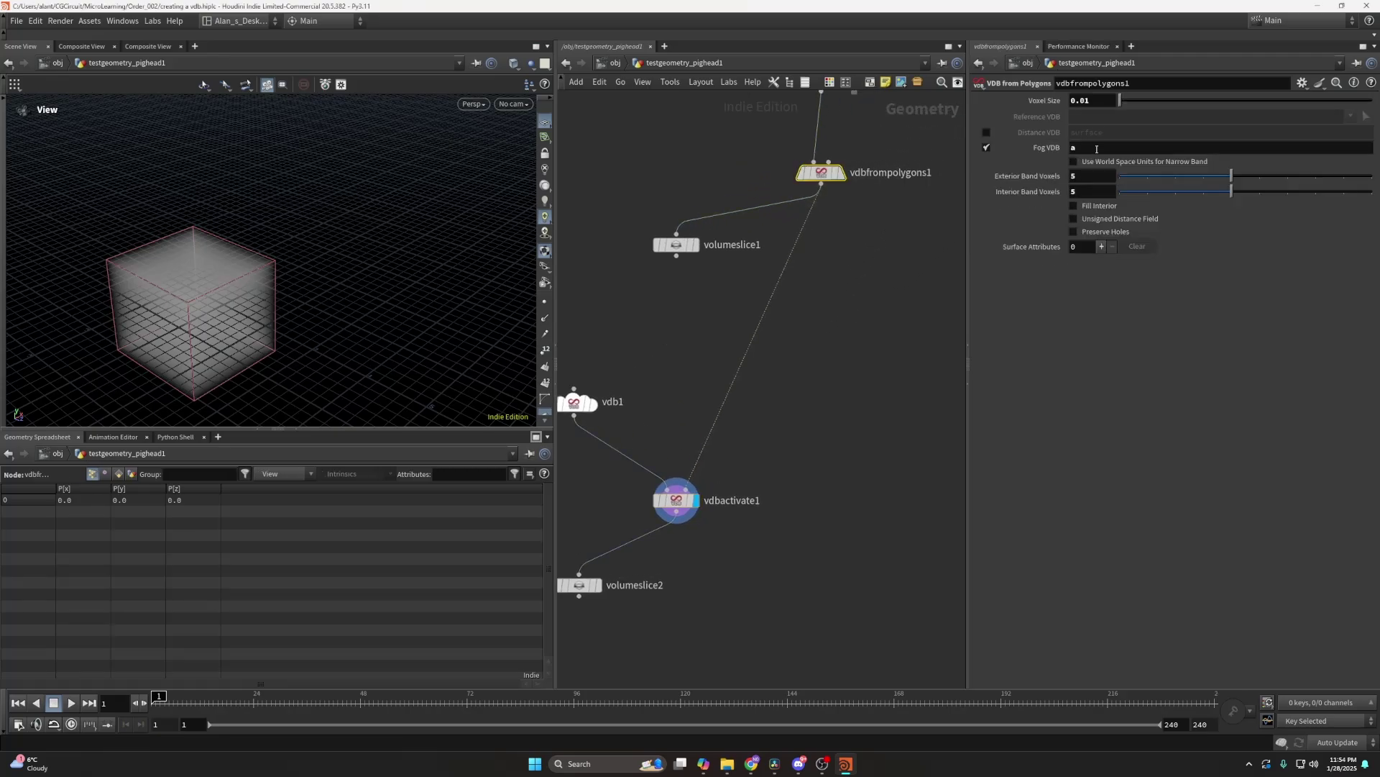
pyautogui.moveTo(857, 300); pyautogui.dragTo(883, 248, button='middle')
pyautogui.click(704, 458)
pyautogui.middleClick(703, 458)
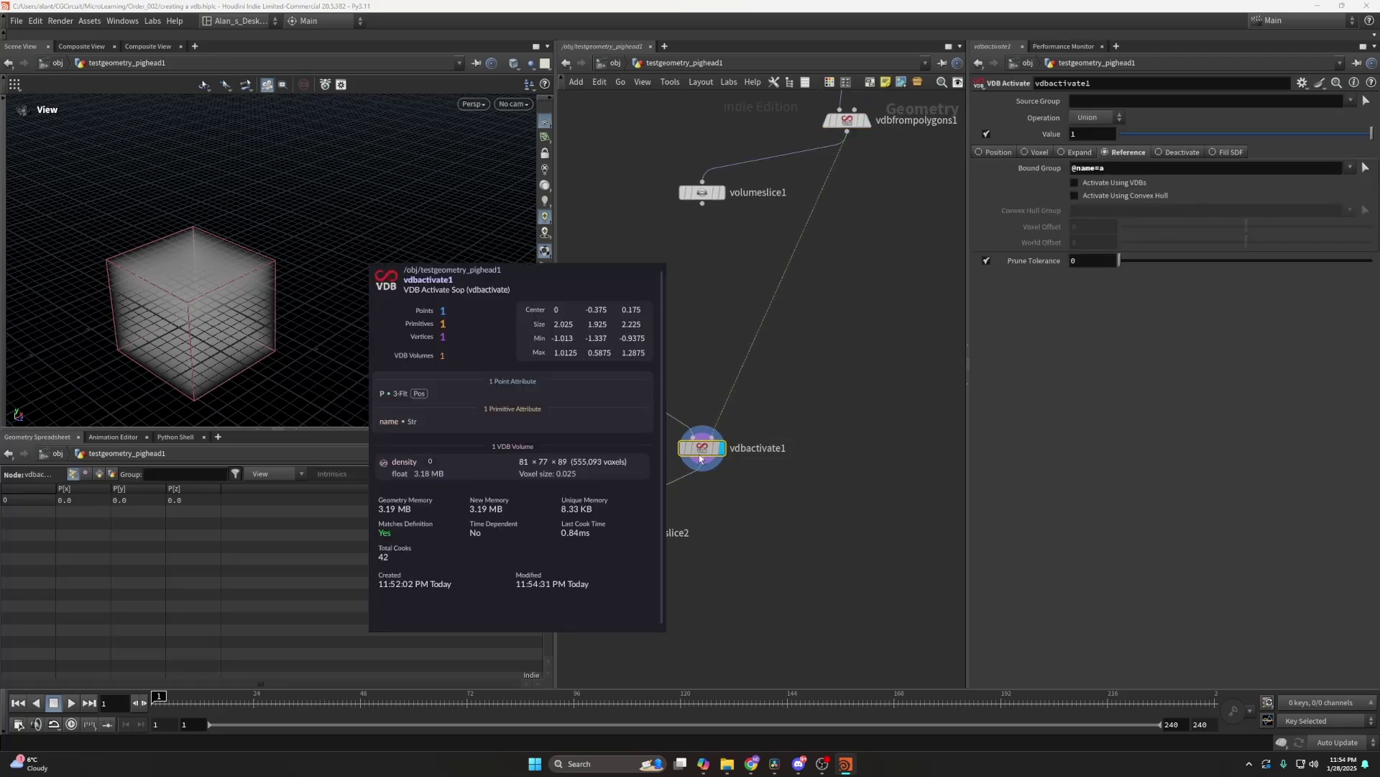
pyautogui.moveTo(190, 293); pyautogui.dragTo(252, 256, button='middle')
pyautogui.moveTo(252, 256); pyautogui.dragTo(207, 233)
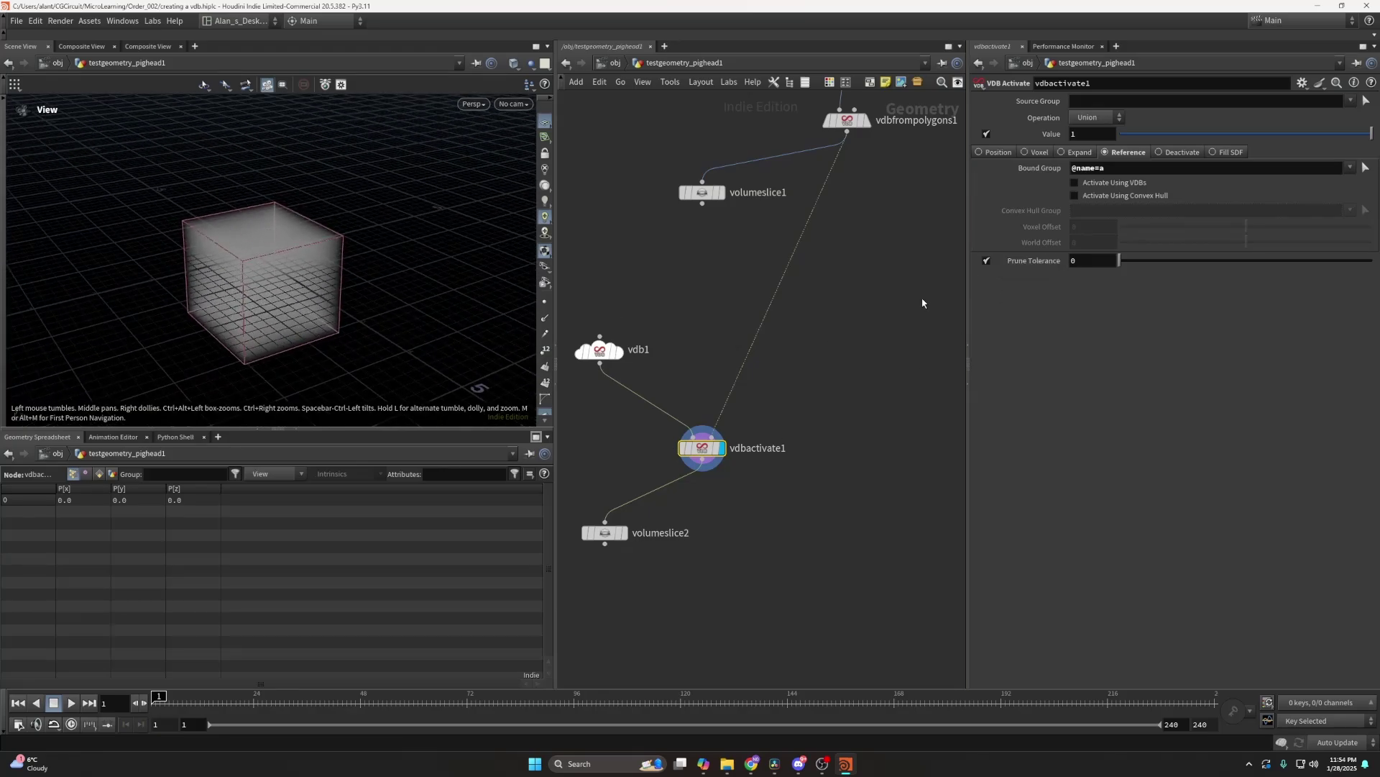
# Clear the VDB Activate node's Bound Group and switch the node to Position mode.
pyautogui.moveTo(1112, 169); pyautogui.dragTo(986, 175)
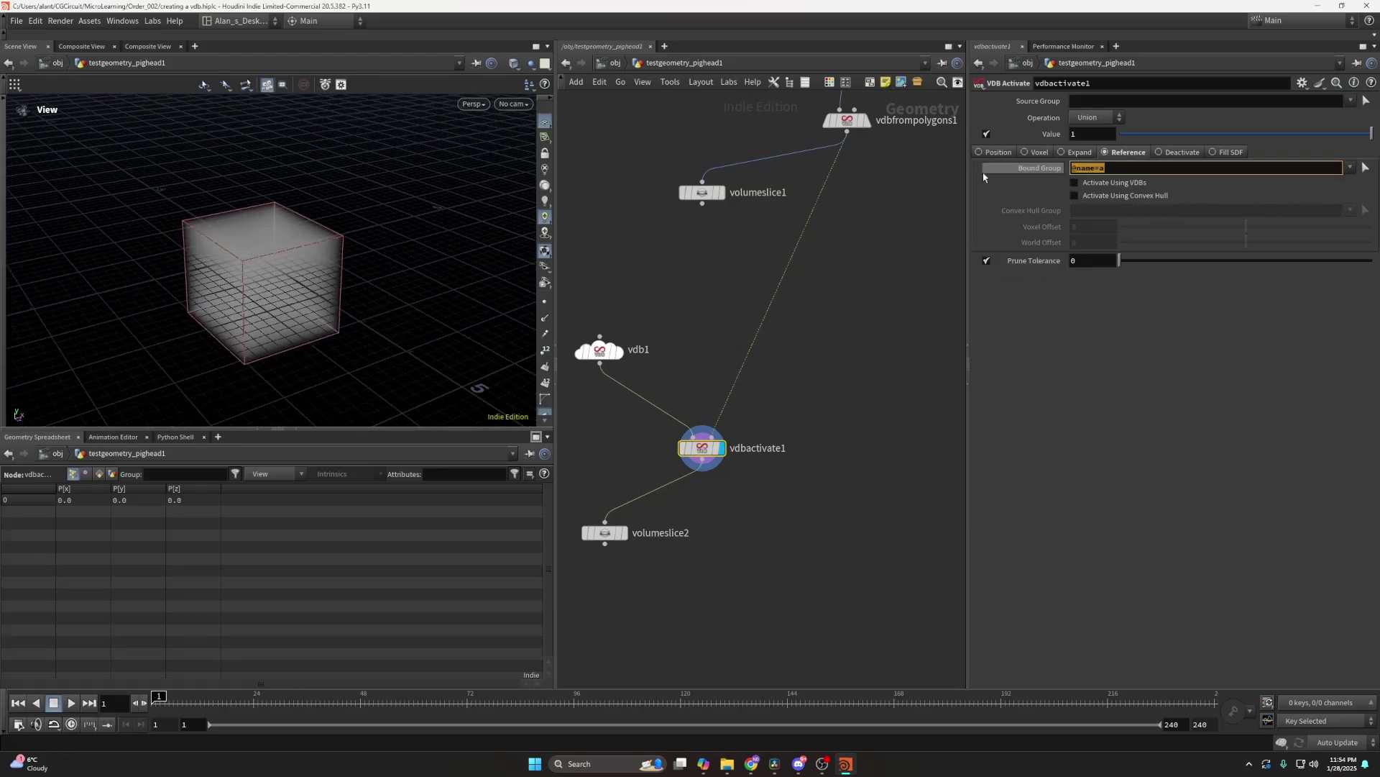
pyautogui.press('BackSpace')
pyautogui.press('Return')
pyautogui.click(992, 153)
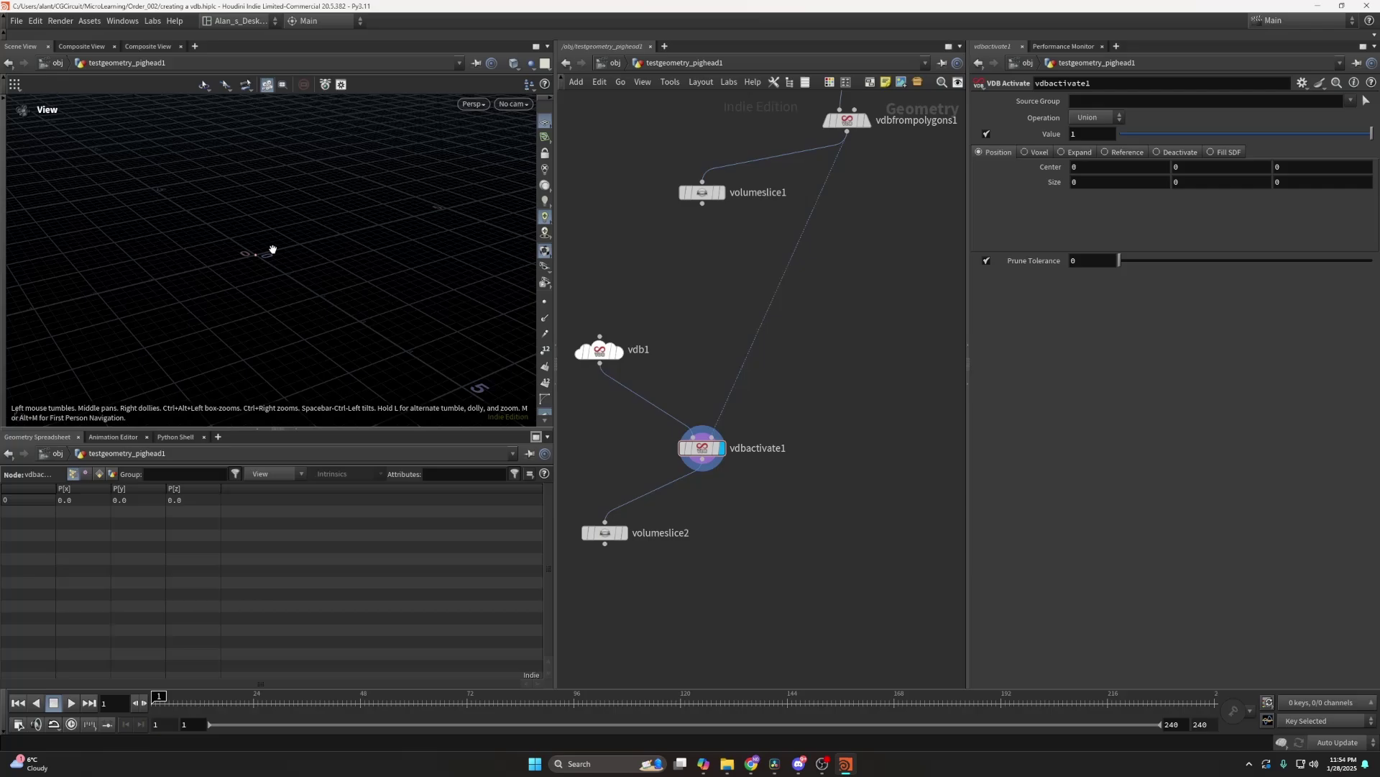
pyautogui.moveTo(273, 249); pyautogui.dragTo(248, 253)
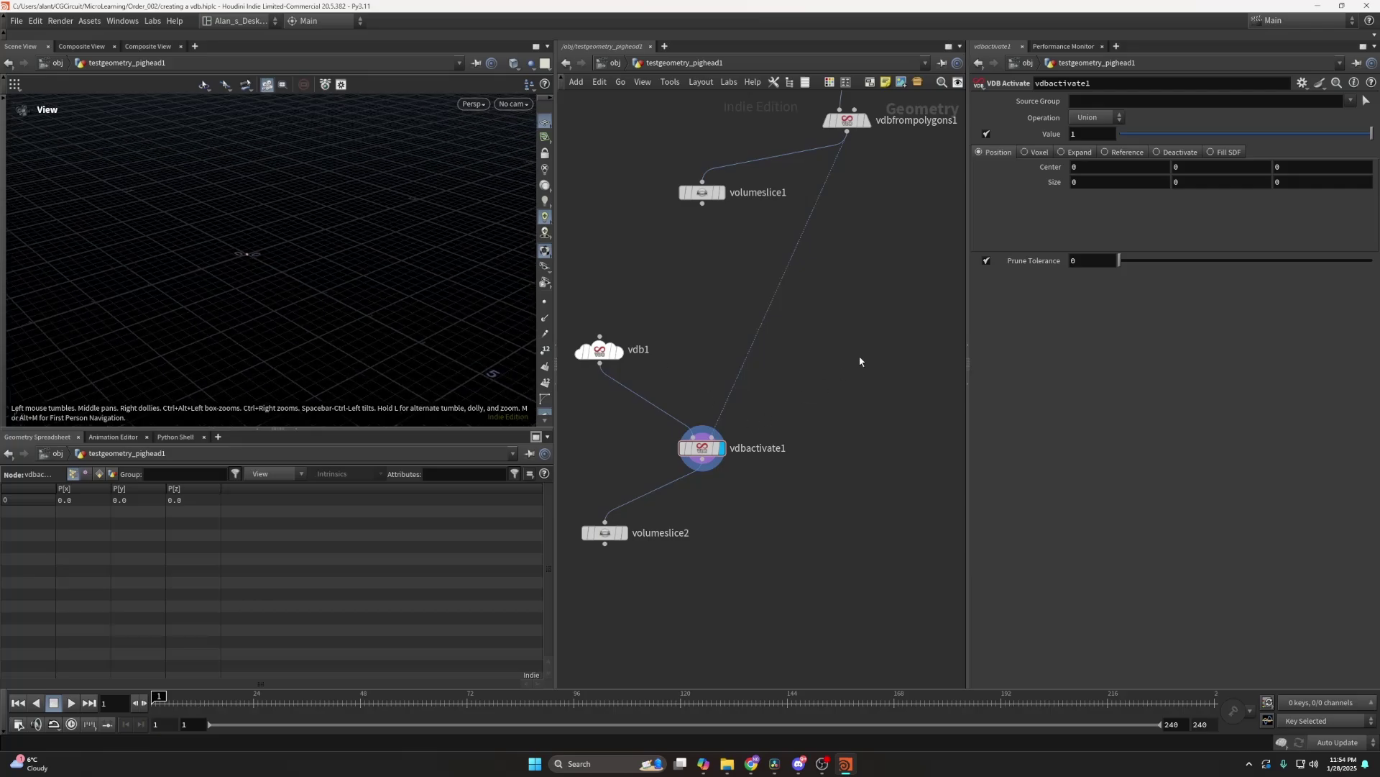
pyautogui.click(1113, 153)
pyautogui.click(1350, 168)
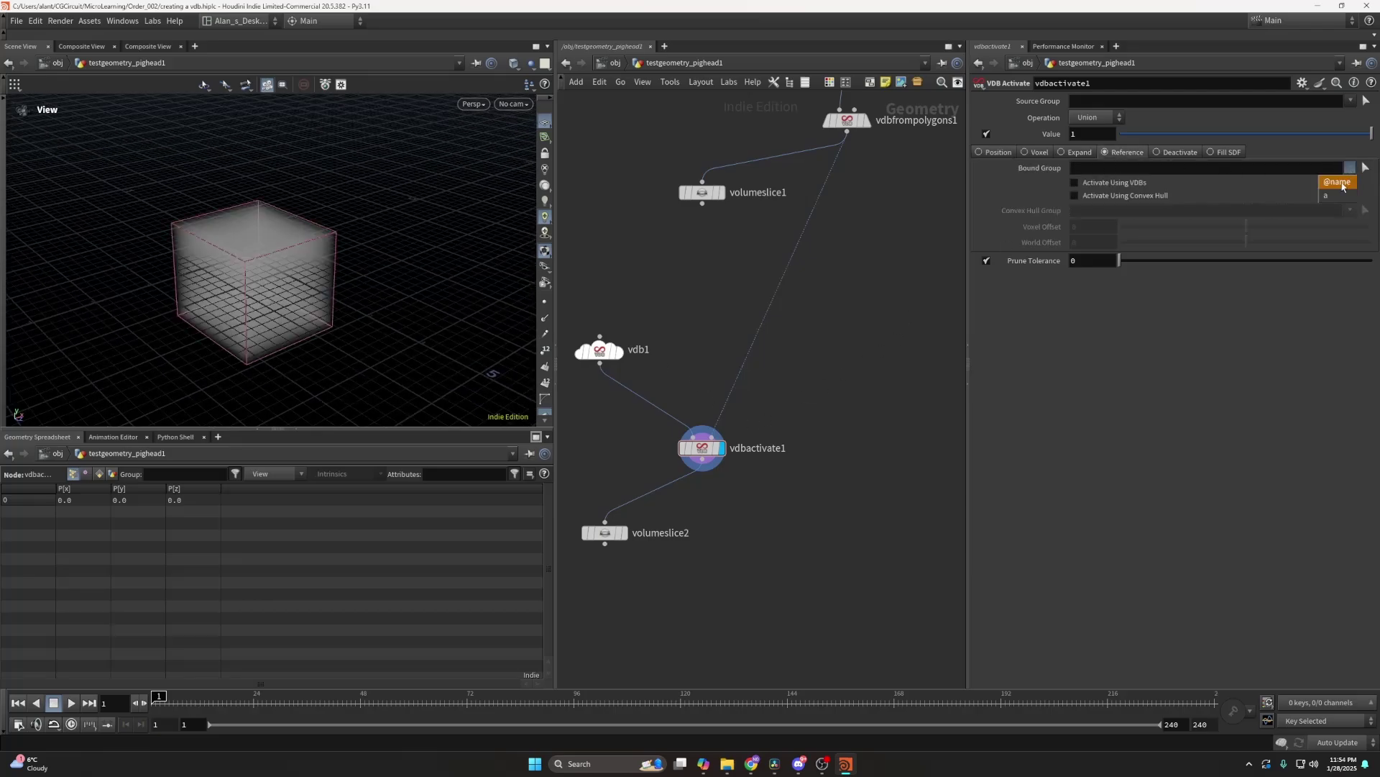
pyautogui.click(1338, 180)
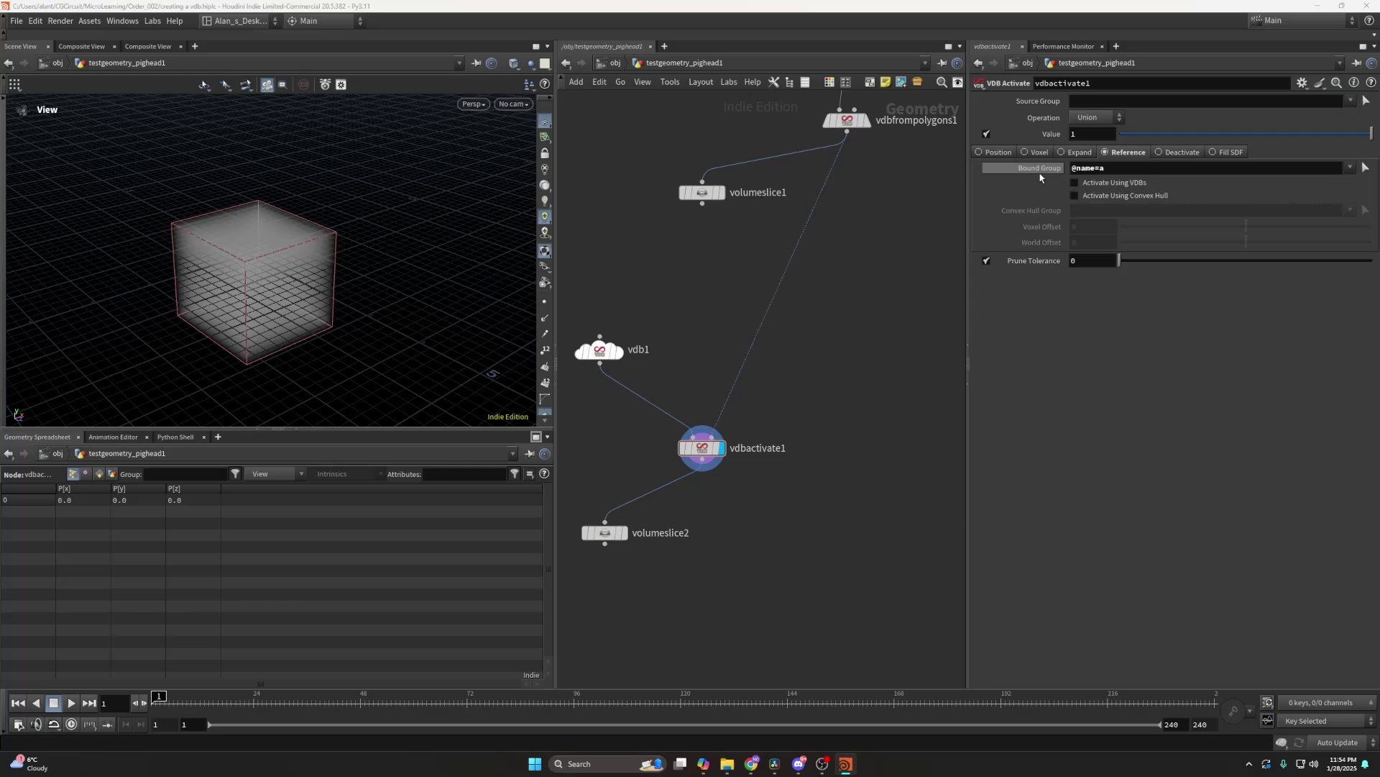
pyautogui.moveTo(820, 223); pyautogui.dragTo(796, 259, button='middle')
pyautogui.click(679, 484)
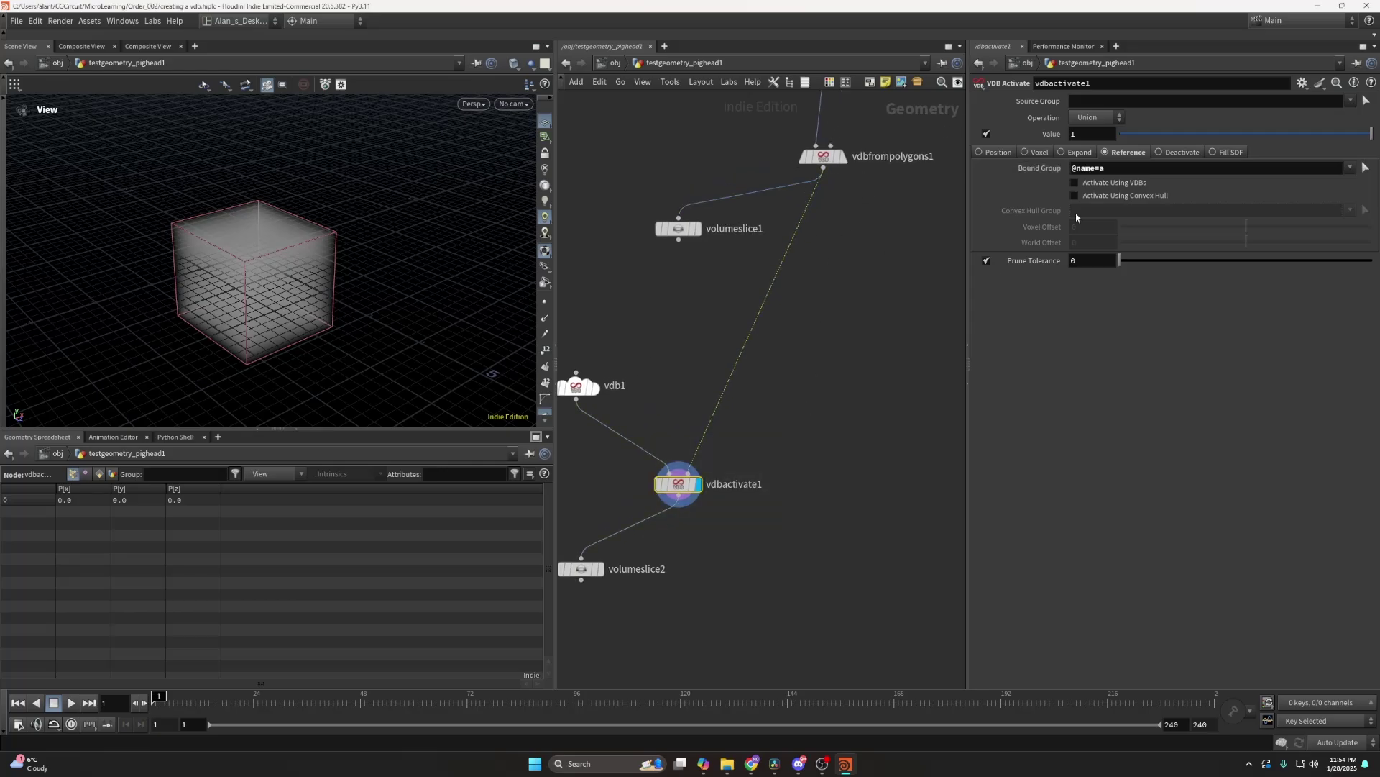
# Turn on Activate Using VDBs for the VDB Activate node's reference region and inspect the resulting volume.
pyautogui.click(1124, 168)
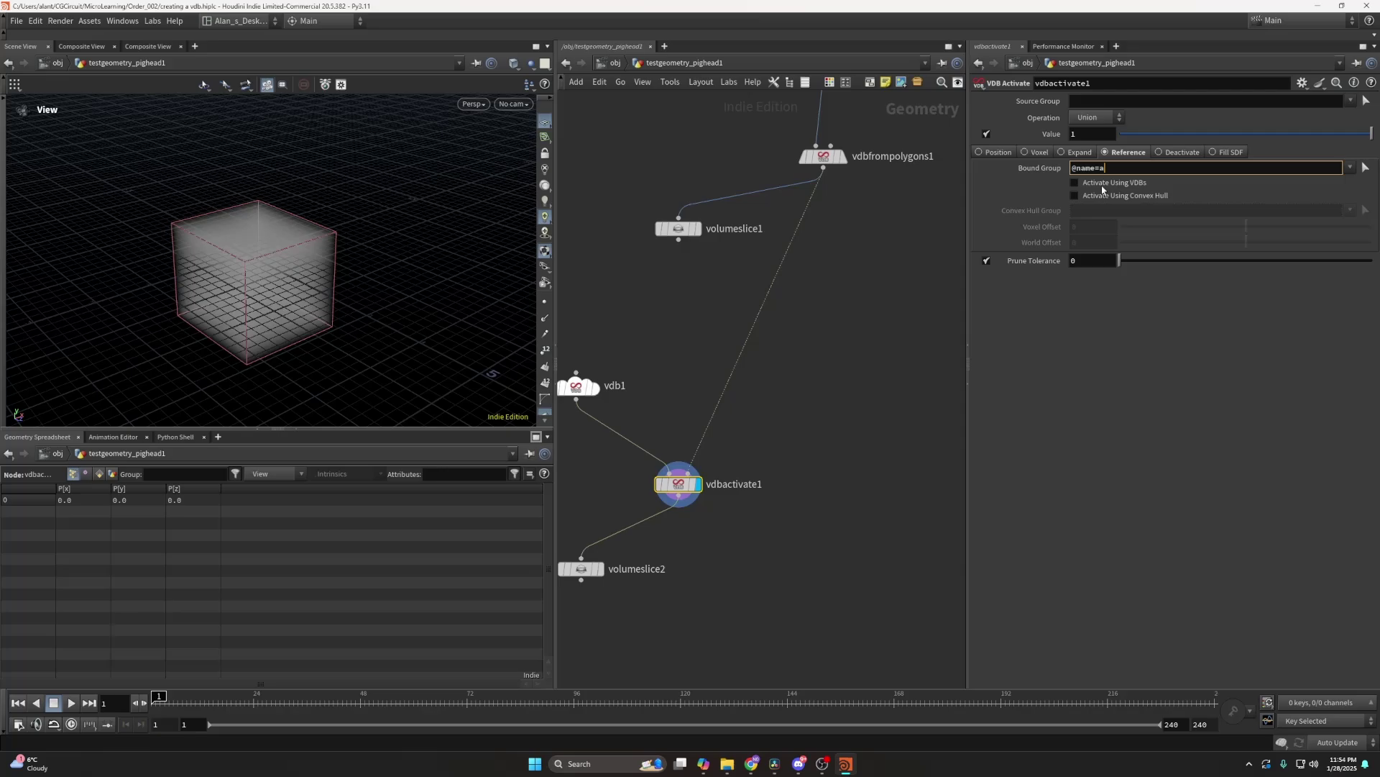
pyautogui.click(1137, 184)
pyautogui.moveTo(236, 266); pyautogui.dragTo(258, 231)
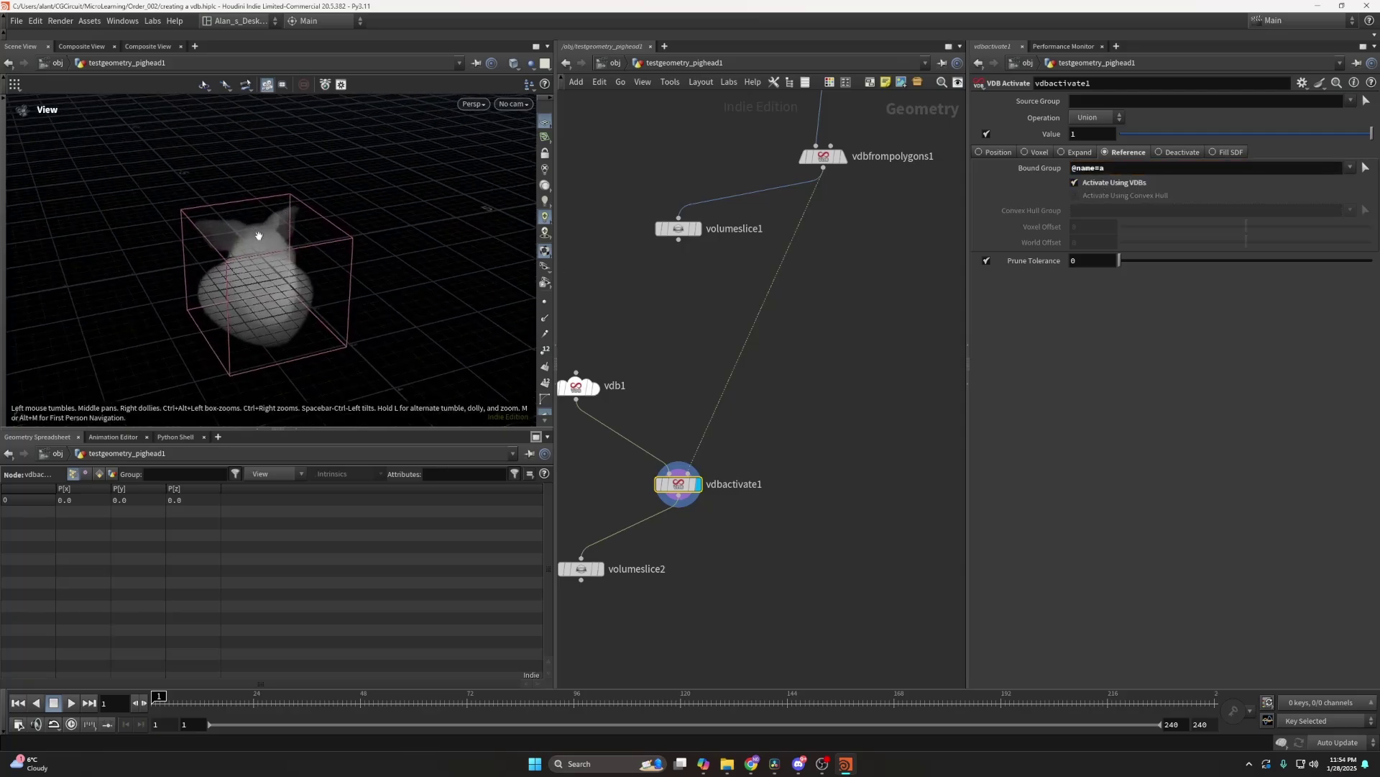
# Multiply the vdb1 node's Voxel Size by five with the expression 0.025*5.
pyautogui.click(591, 387)
pyautogui.click(1084, 251)
pyautogui.press('End')
pyautogui.write('*5')
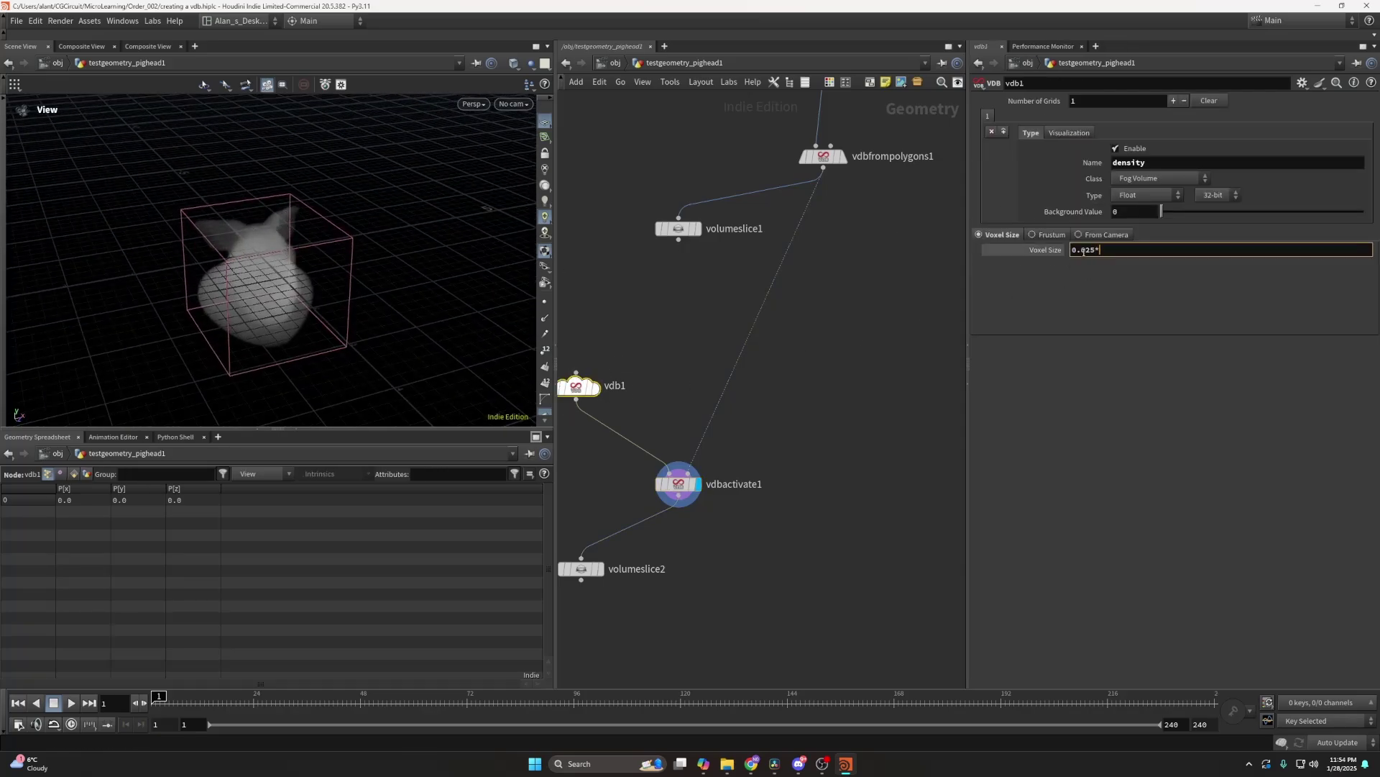
pyautogui.press('Return')
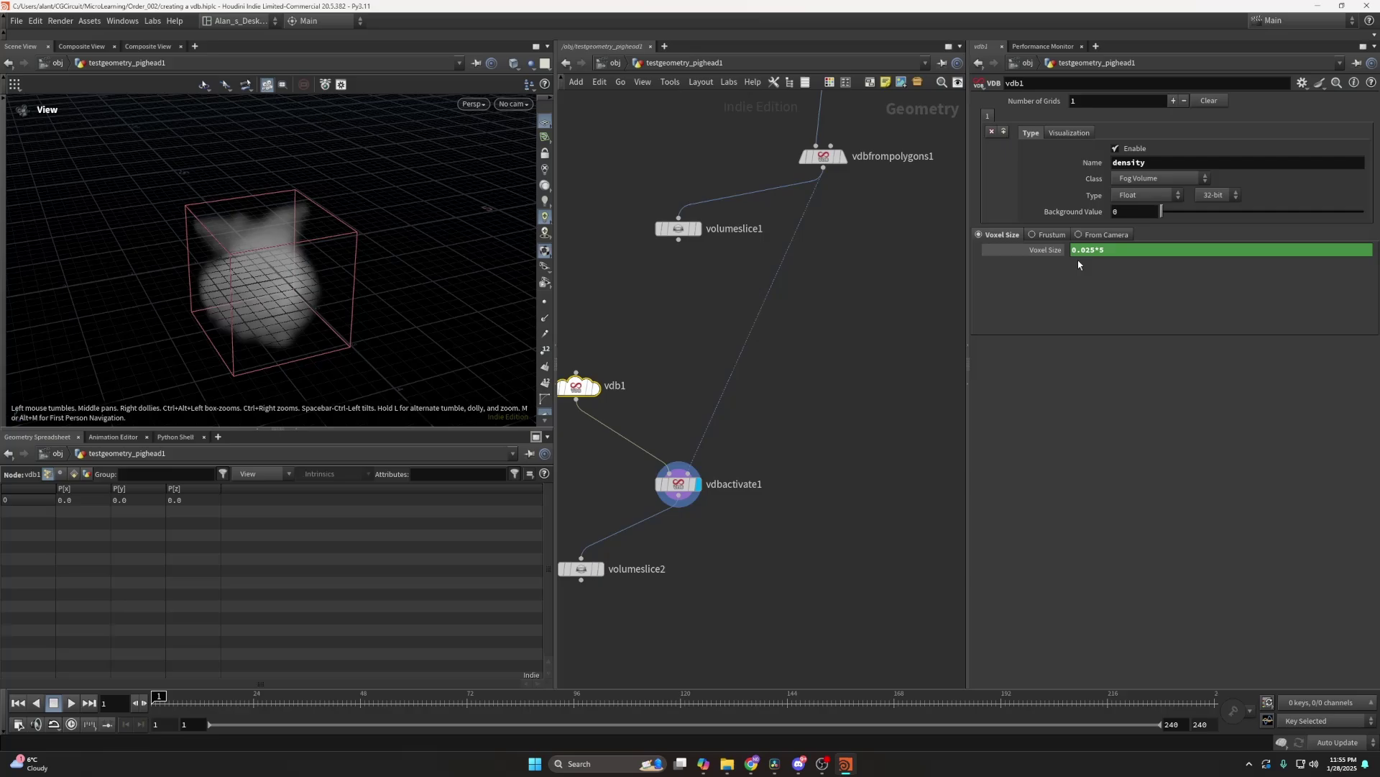
pyautogui.click(1051, 251)
pyautogui.click(1051, 251)
pyautogui.moveTo(814, 314); pyautogui.dragTo(834, 312, button='middle')
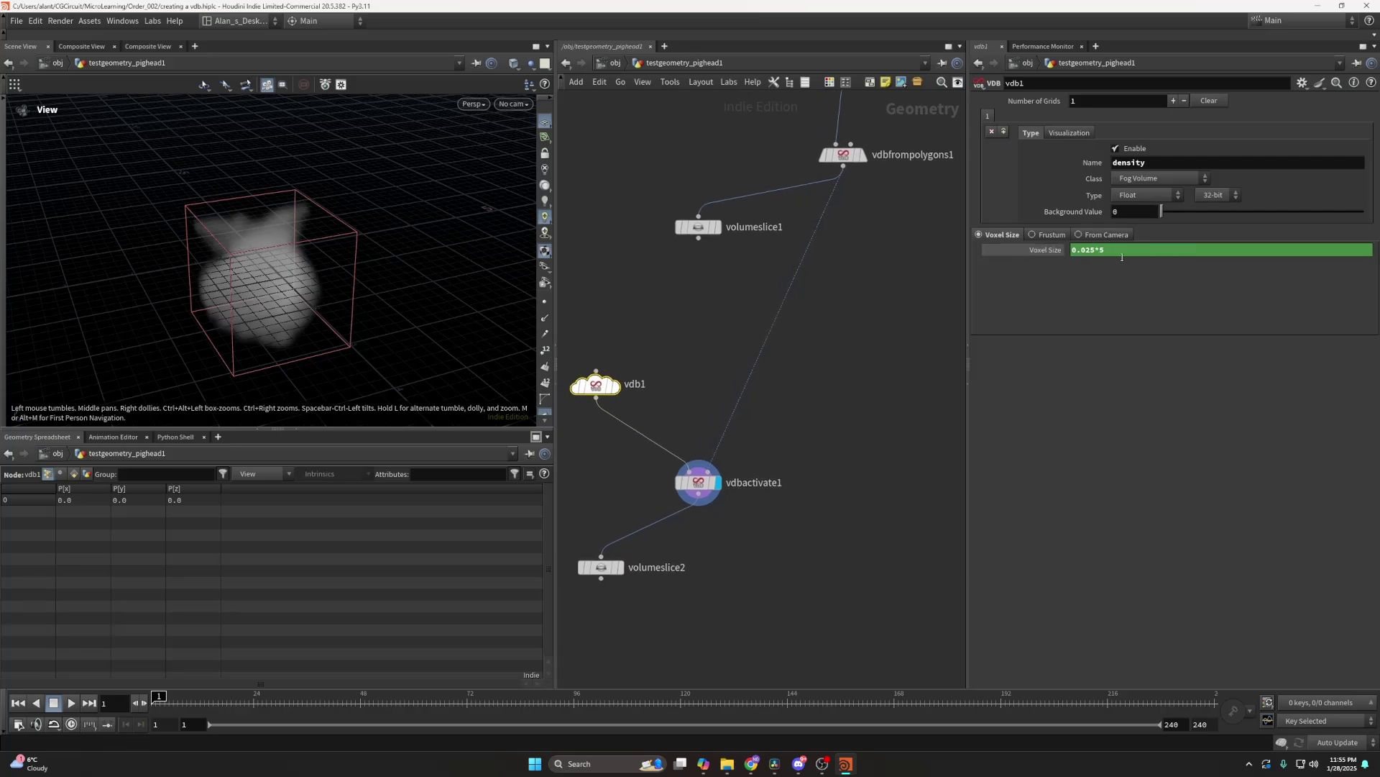
# Return the vdb1 node's Voxel Size to 0.025 and remove the expression from the parameter.
pyautogui.click(1122, 250)
pyautogui.press('Return')
pyautogui.hotkey('ctrl', 'z')
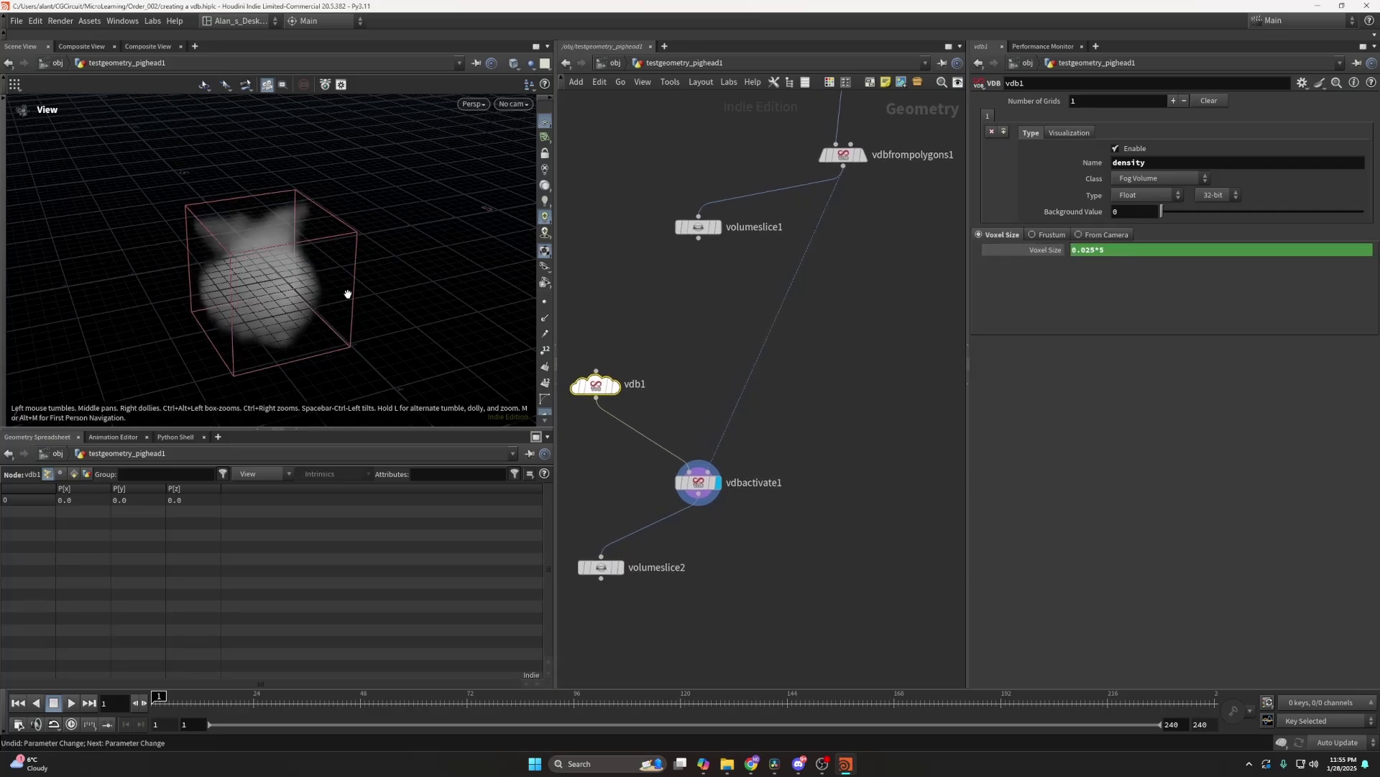
pyautogui.click(1106, 254)
pyautogui.press('Return')
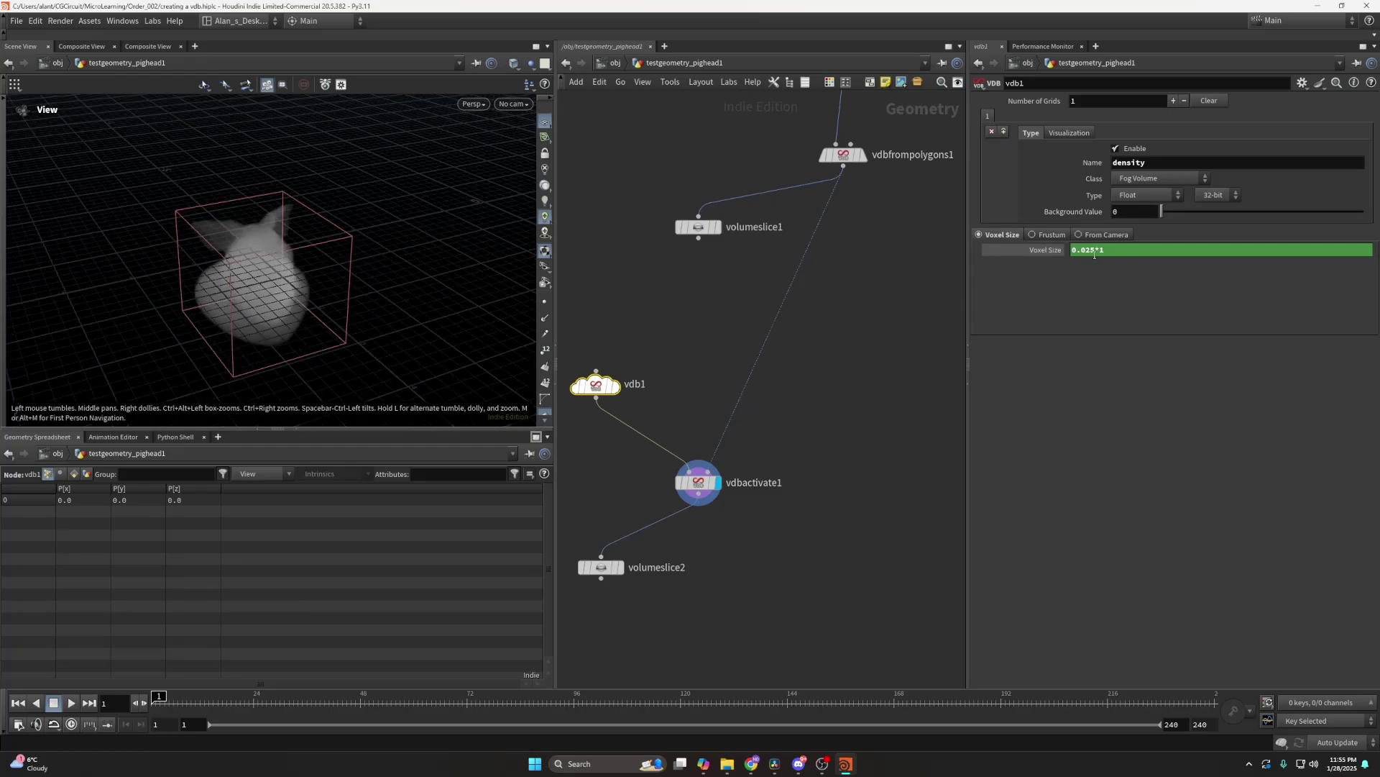
pyautogui.click(1119, 250)
pyautogui.press('Return')
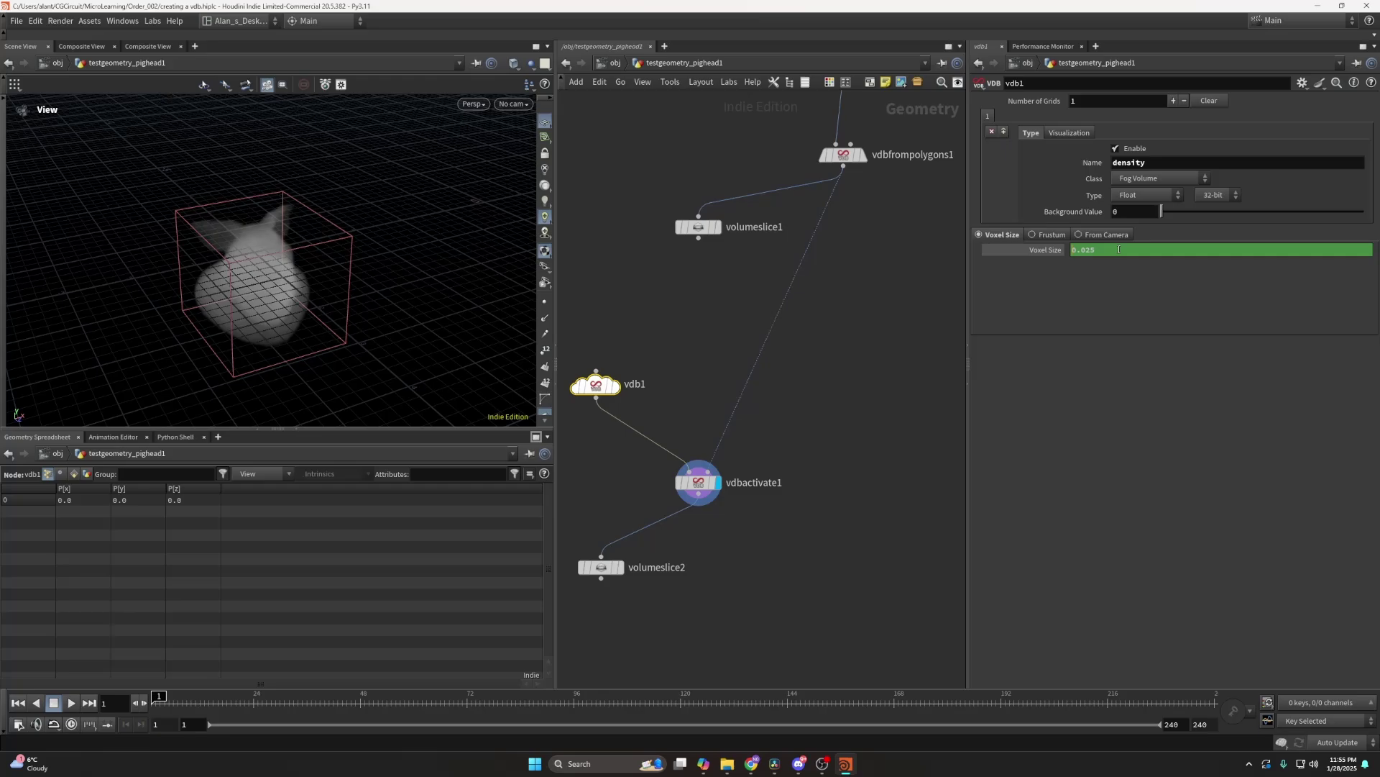
pyautogui.keyDown('ctrl'); pyautogui.keyDown('shift'); pyautogui.click(1119, 250); pyautogui.keyUp('shift'); pyautogui.keyUp('ctrl')
# Try the VDB Activate node's Deactivate mode and leave the node in Fill SDF mode.
pyautogui.click(698, 482)
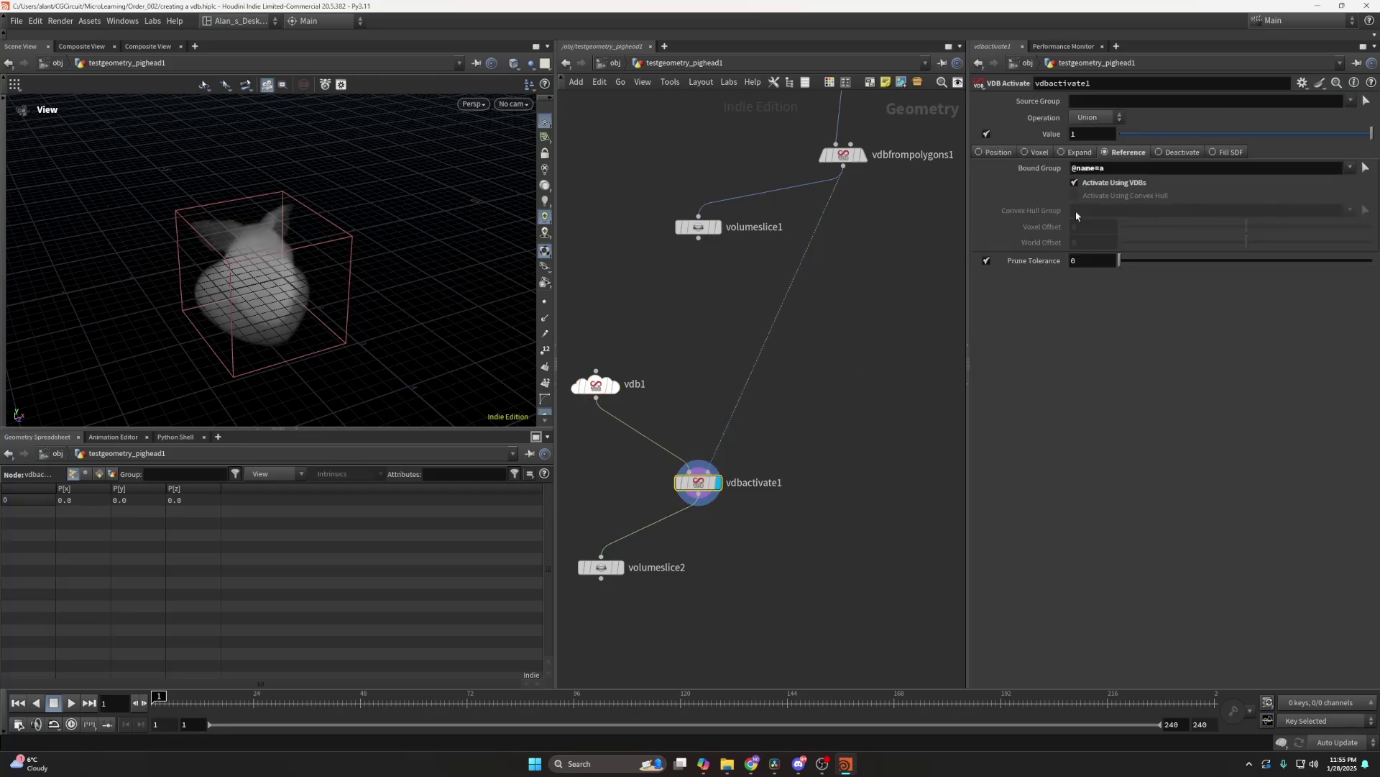
pyautogui.click(1172, 153)
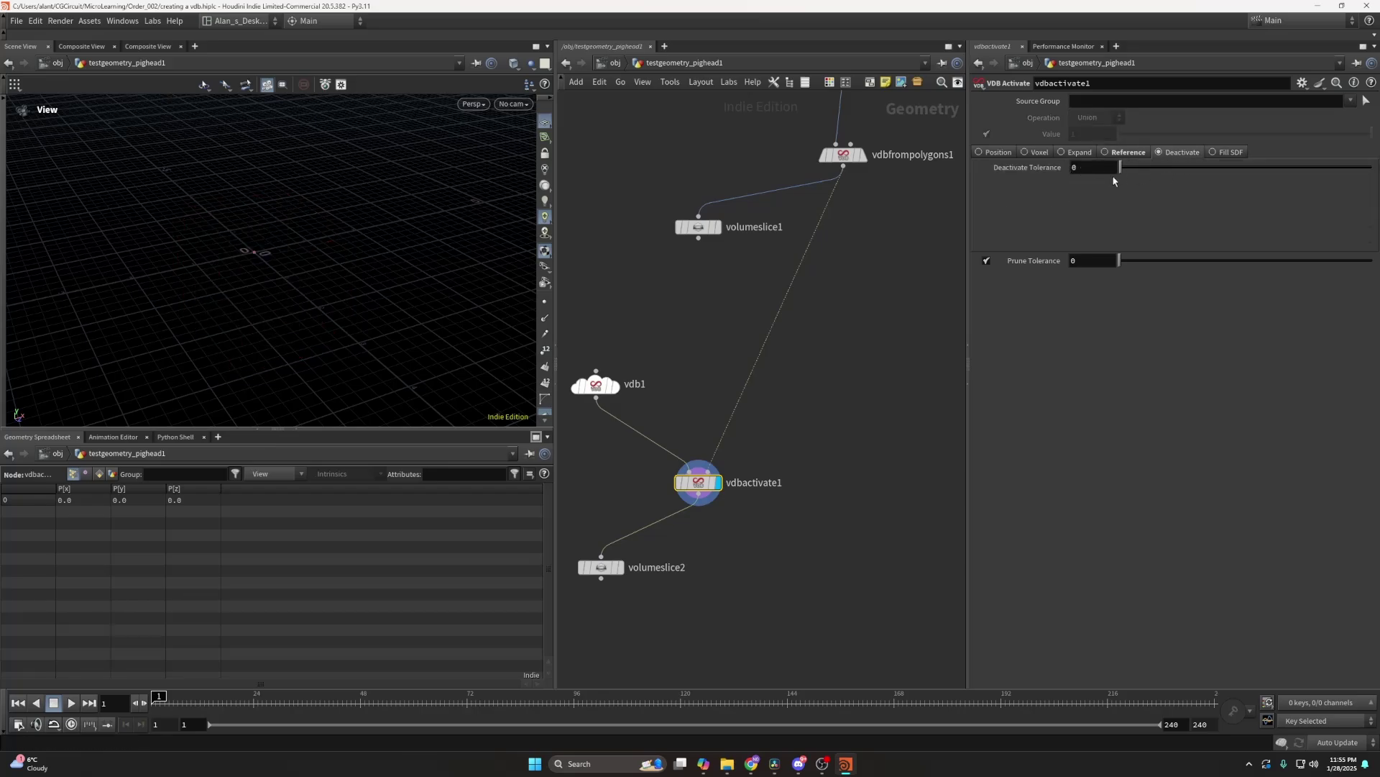
pyautogui.click(1225, 152)
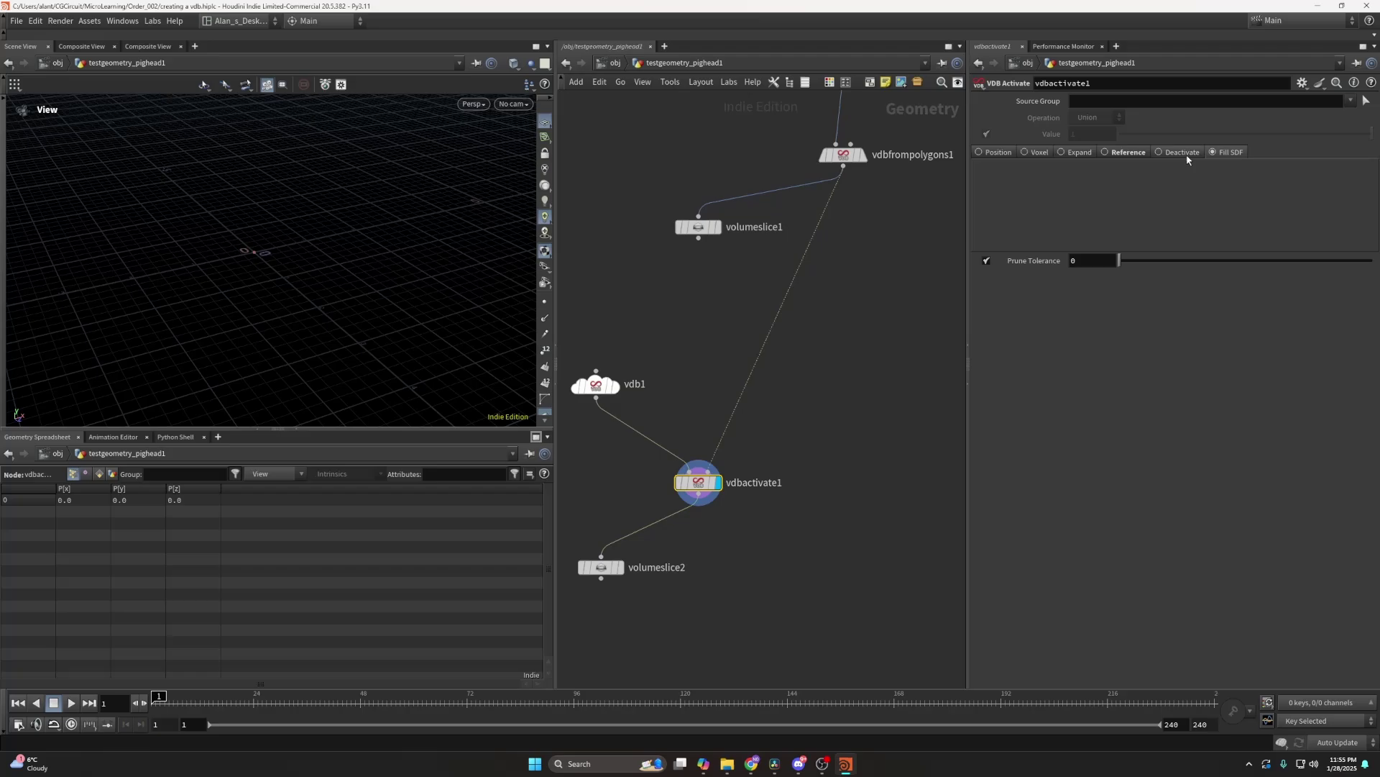
pyautogui.click(1187, 157)
pyautogui.click(1223, 154)
pyautogui.moveTo(700, 484); pyautogui.dragTo(714, 482)
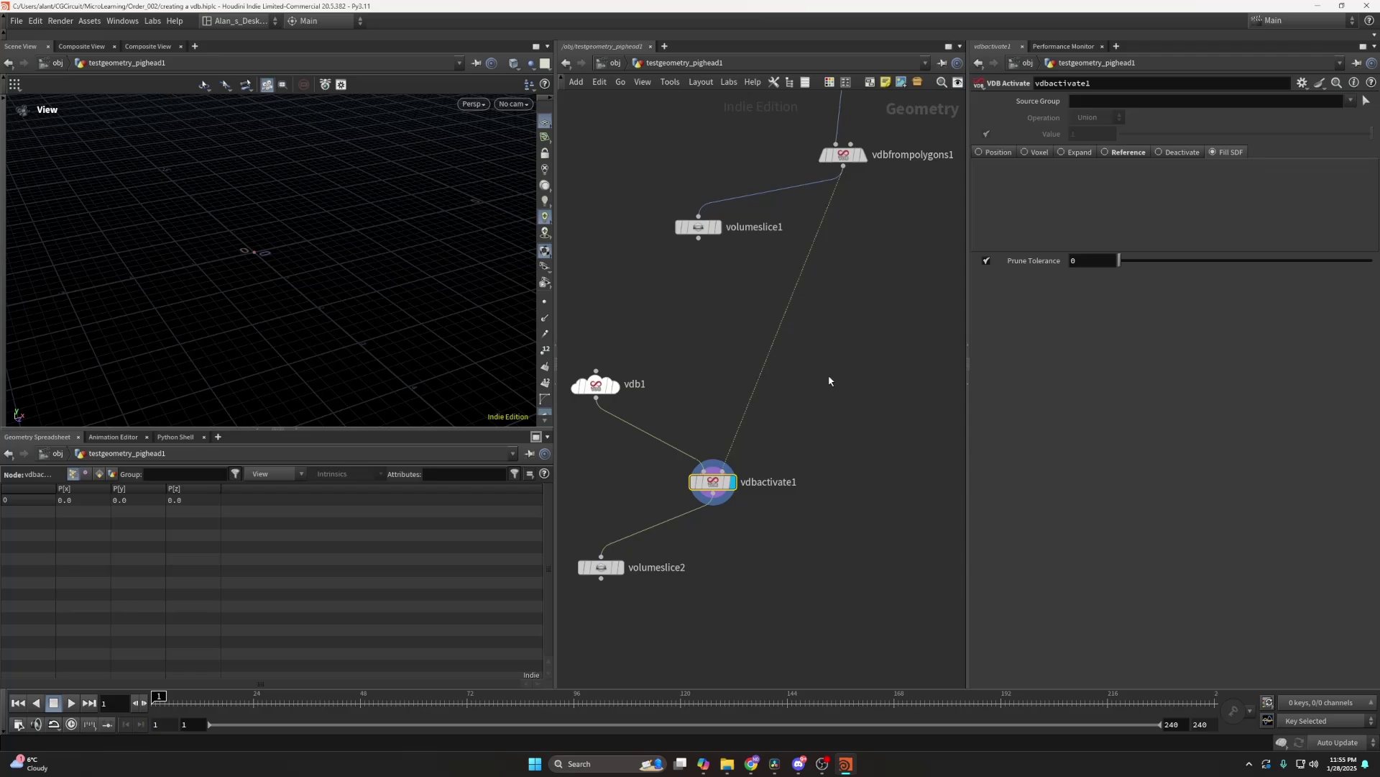
pyautogui.moveTo(839, 392); pyautogui.dragTo(720, 406)
# Display the vdb1 node and switch its grid definition from Voxel Size to Frustum.
pyautogui.click(596, 385)
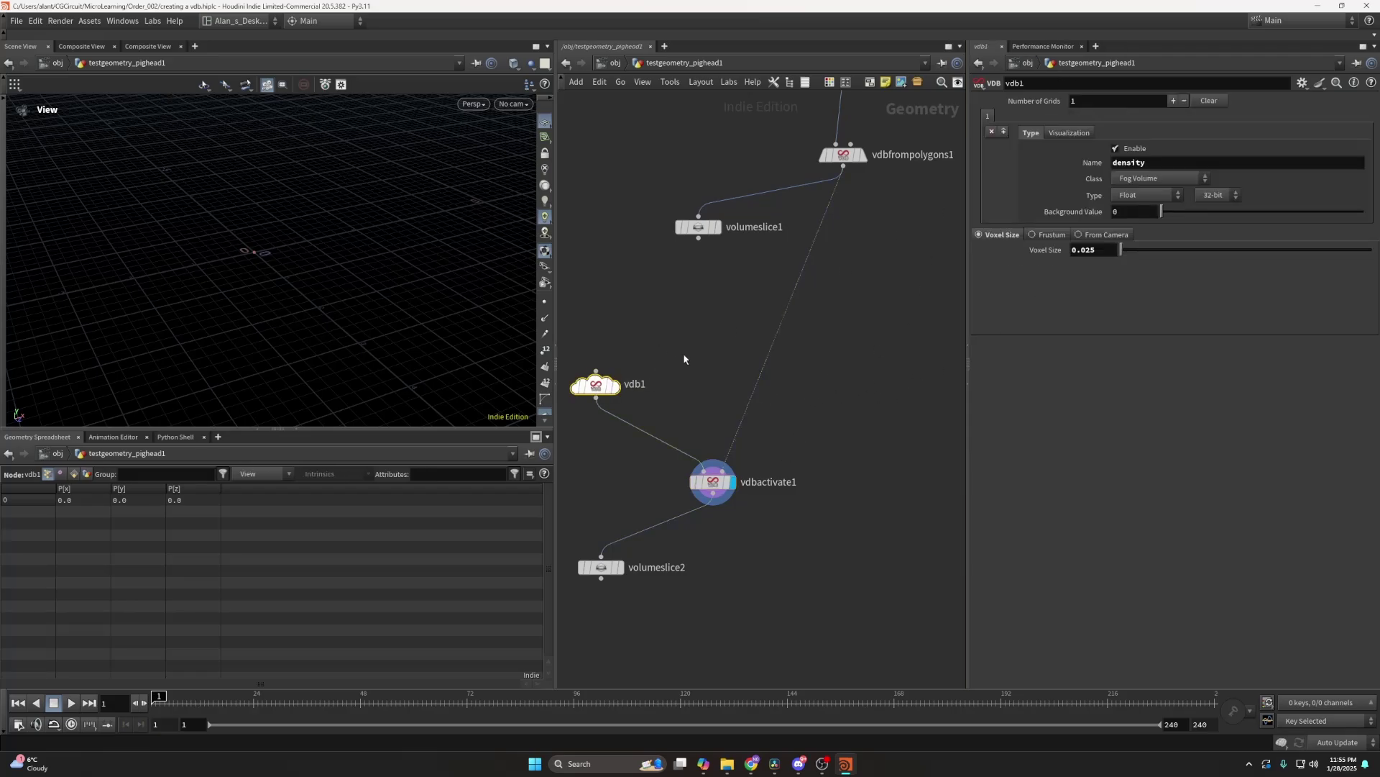
pyautogui.moveTo(685, 356); pyautogui.dragTo(720, 360, button='middle')
pyautogui.click(651, 390)
pyautogui.hotkey('space', 'f')
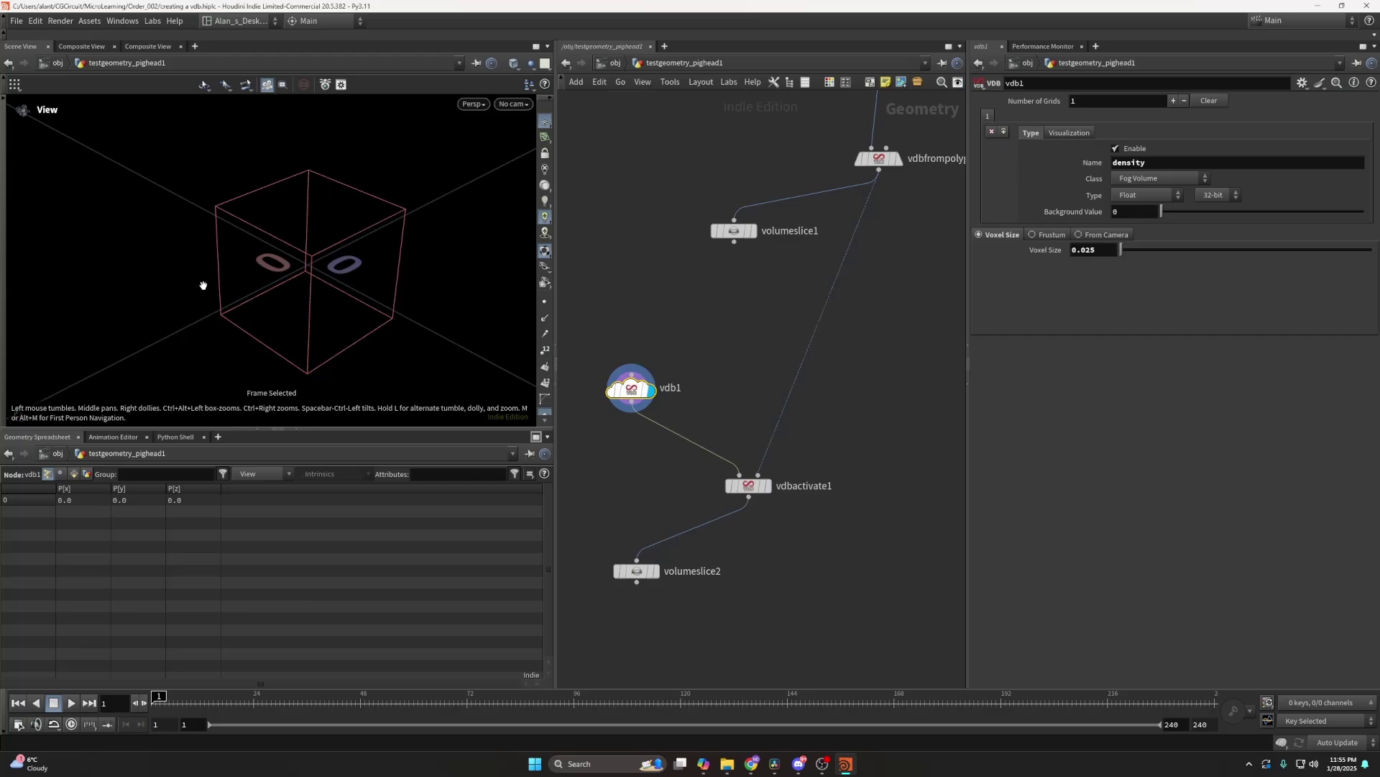
pyautogui.click(1051, 235)
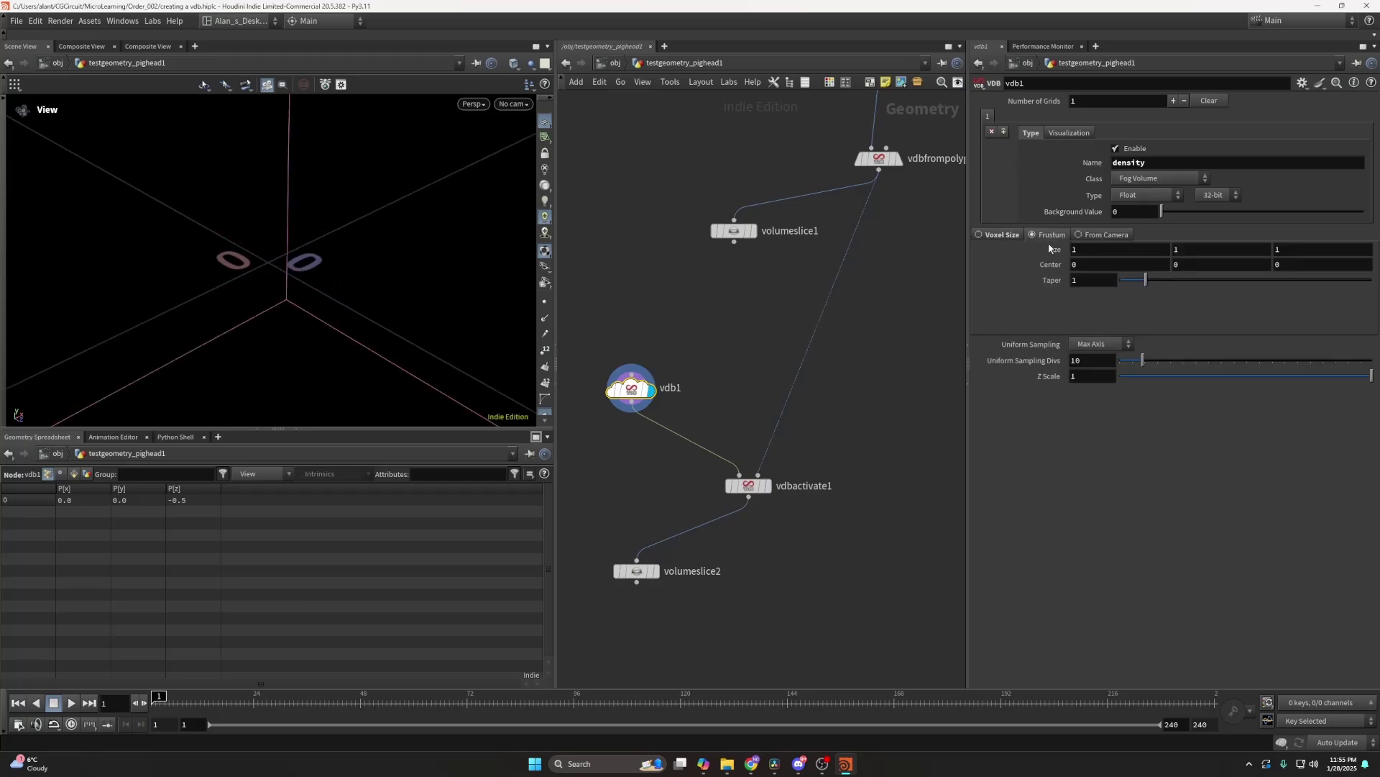
pyautogui.moveTo(391, 265); pyautogui.dragTo(336, 259)
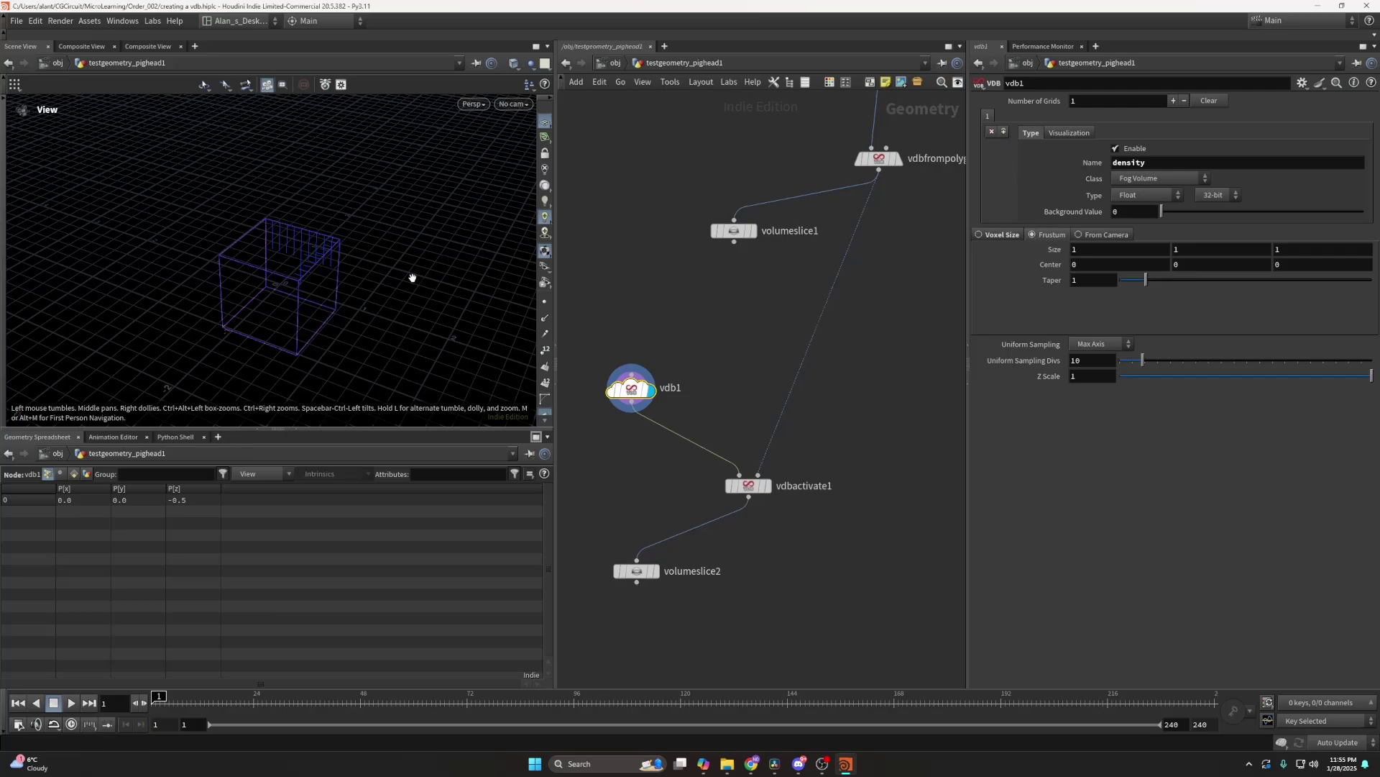
pyautogui.moveTo(411, 278); pyautogui.dragTo(278, 265)
# Set the vdb1 frustum's Taper to 8.15 and its Z size to 5.8, undoing trial changes to the other size and center values.
pyautogui.moveTo(1145, 280); pyautogui.dragTo(1326, 288)
pyautogui.moveTo(1082, 249)
pyautogui.mouseDown(button='middle')
pyautogui.moveTo(1156, 249)
pyautogui.moveTo(1083, 249)
pyautogui.mouseUp(button='middle')
pyautogui.moveTo(1202, 249); pyautogui.dragTo(1204, 254, button='middle')
pyautogui.hotkey('ctrl', 'z')
pyautogui.moveTo(1122, 266); pyautogui.dragTo(1090, 264, button='middle')
pyautogui.hotkey('ctrl', 'z')
pyautogui.moveTo(1221, 270); pyautogui.dragTo(1370, 245, button='middle')
pyautogui.scroll(-5, 333, 293)
pyautogui.keyDown('alt'); pyautogui.moveTo(332, 293); pyautogui.dragTo(257, 309); pyautogui.keyUp('alt')
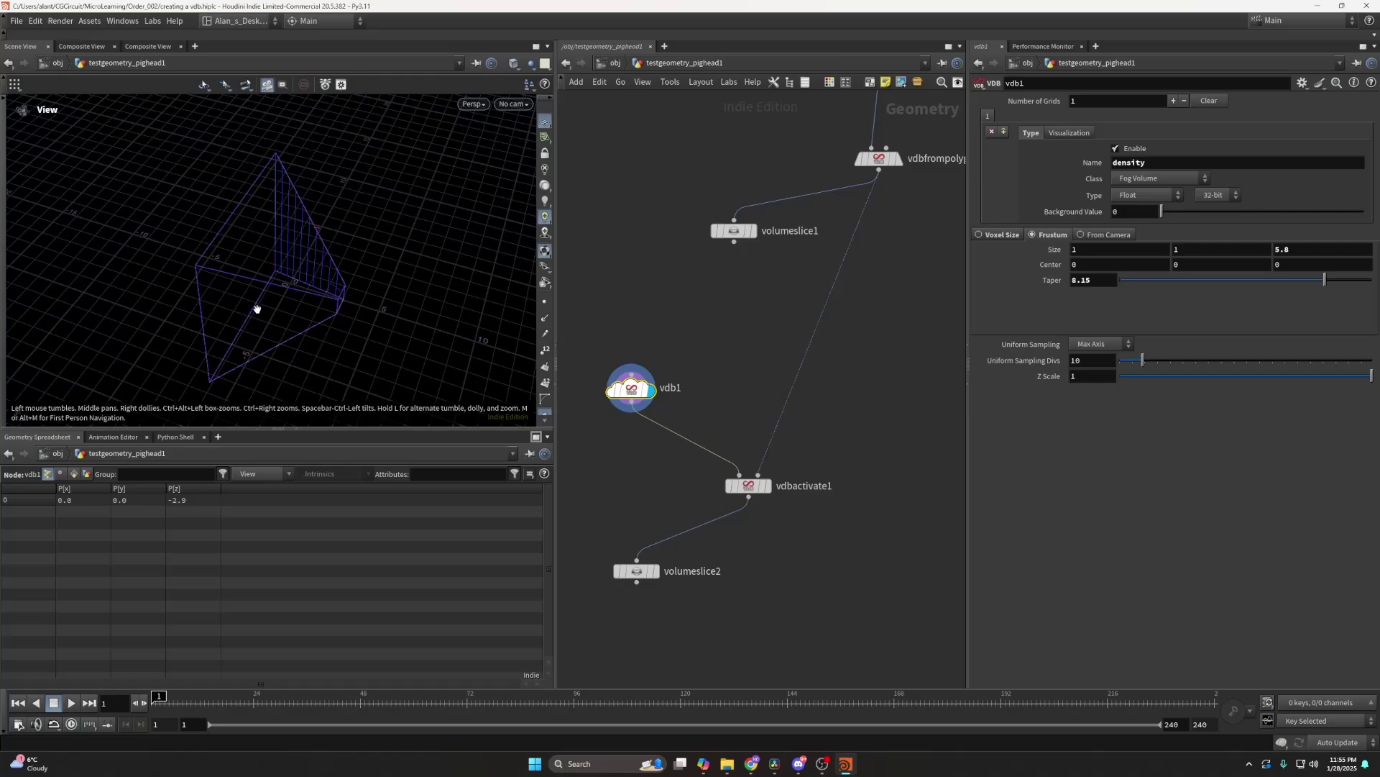
pyautogui.moveTo(290, 242); pyautogui.dragTo(216, 218)
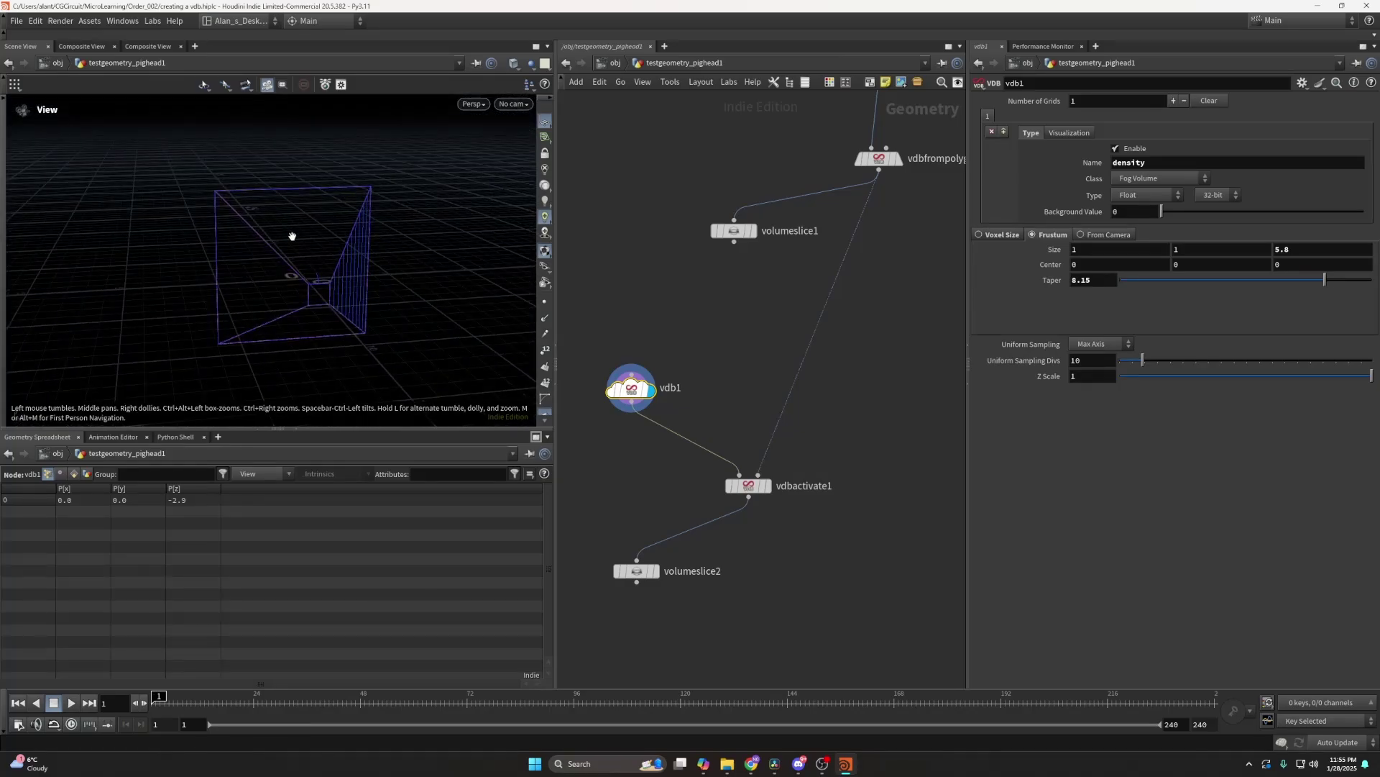
# Try a higher Uniform Sampling Divs value on the frustum and bring it back to 10.
pyautogui.moveTo(1143, 360); pyautogui.dragTo(1272, 371)
pyautogui.keyDown('alt'); pyautogui.moveTo(460, 237); pyautogui.dragTo(400, 295); pyautogui.keyUp('alt')
pyautogui.moveTo(1272, 360); pyautogui.dragTo(1143, 360)
pyautogui.moveTo(179, 274); pyautogui.dragTo(369, 242)
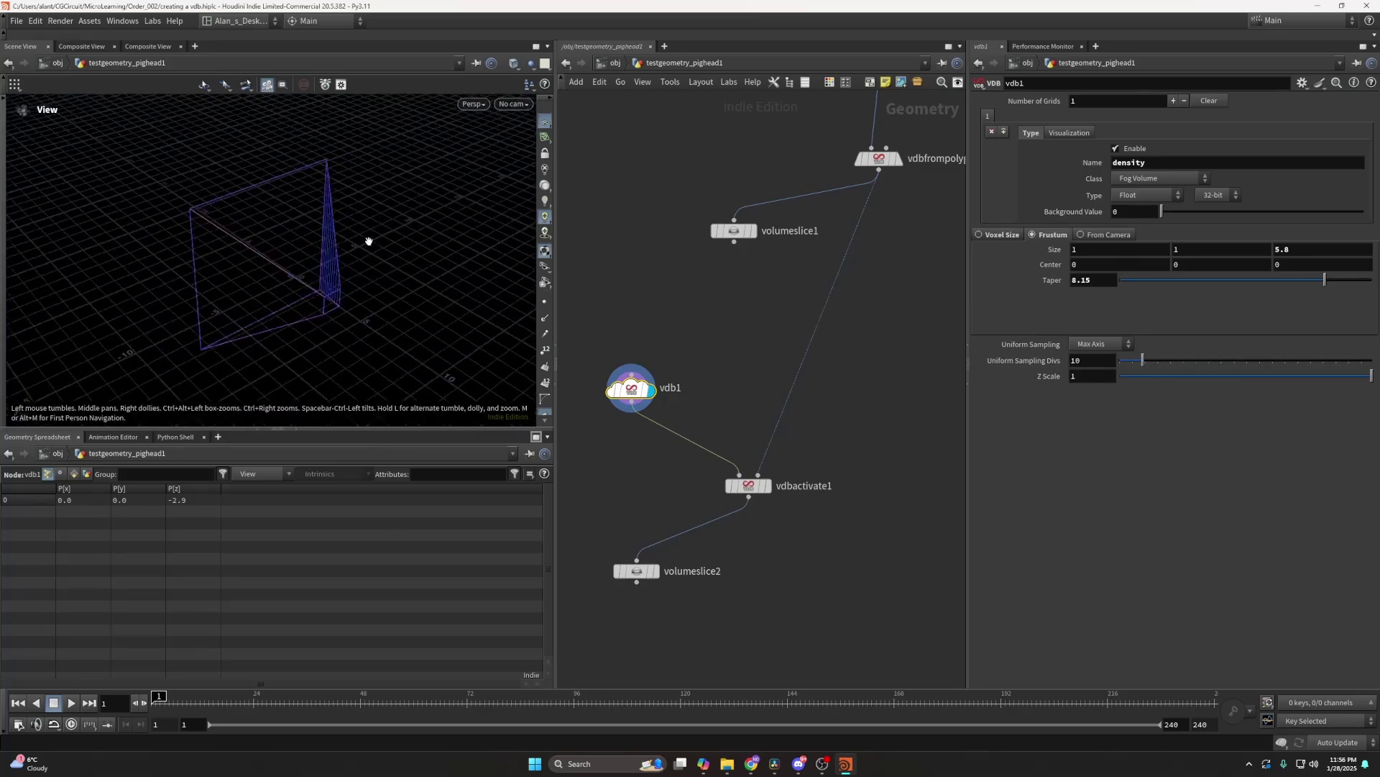
# Switch the vdb1 node to From Camera and look through cam1 from the object level.
pyautogui.click(1082, 235)
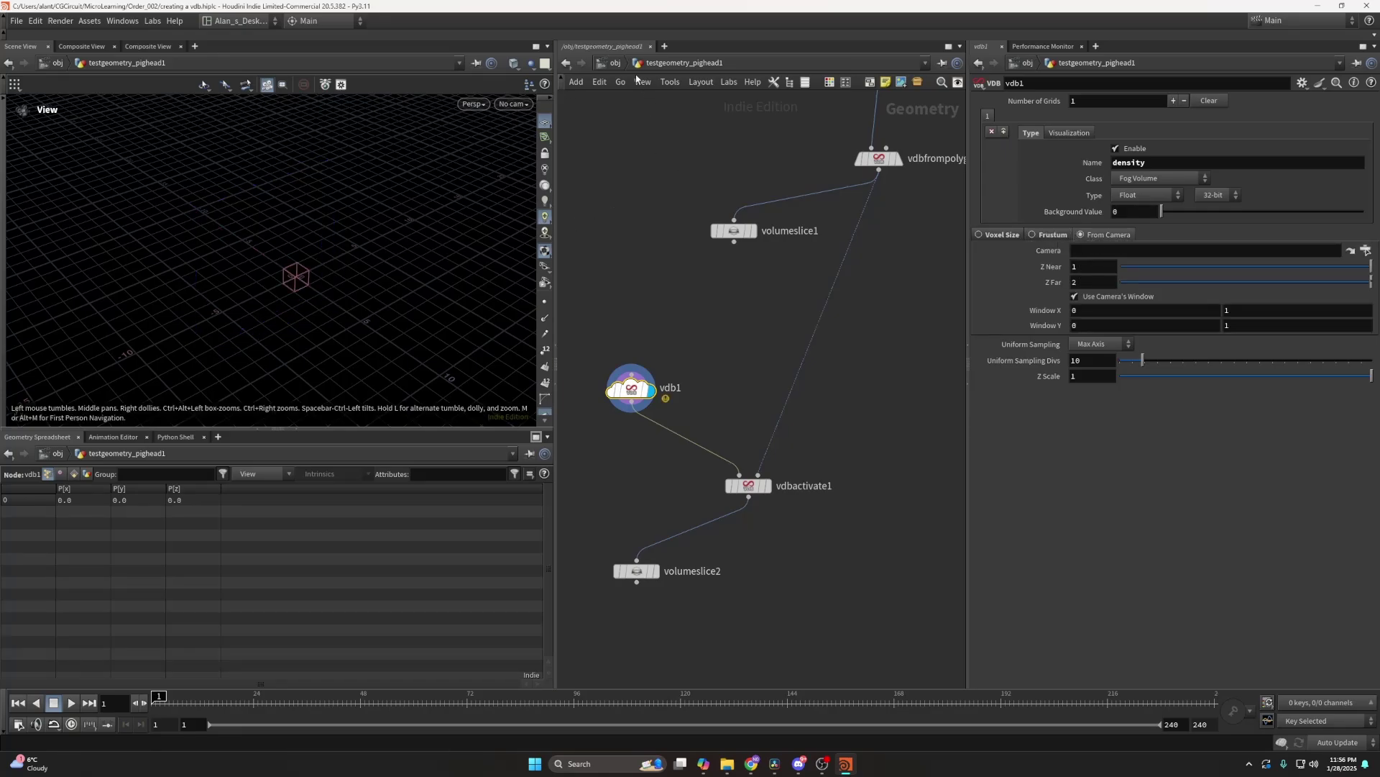
pyautogui.click(613, 64)
pyautogui.moveTo(806, 412); pyautogui.dragTo(819, 414)
pyautogui.click(514, 103)
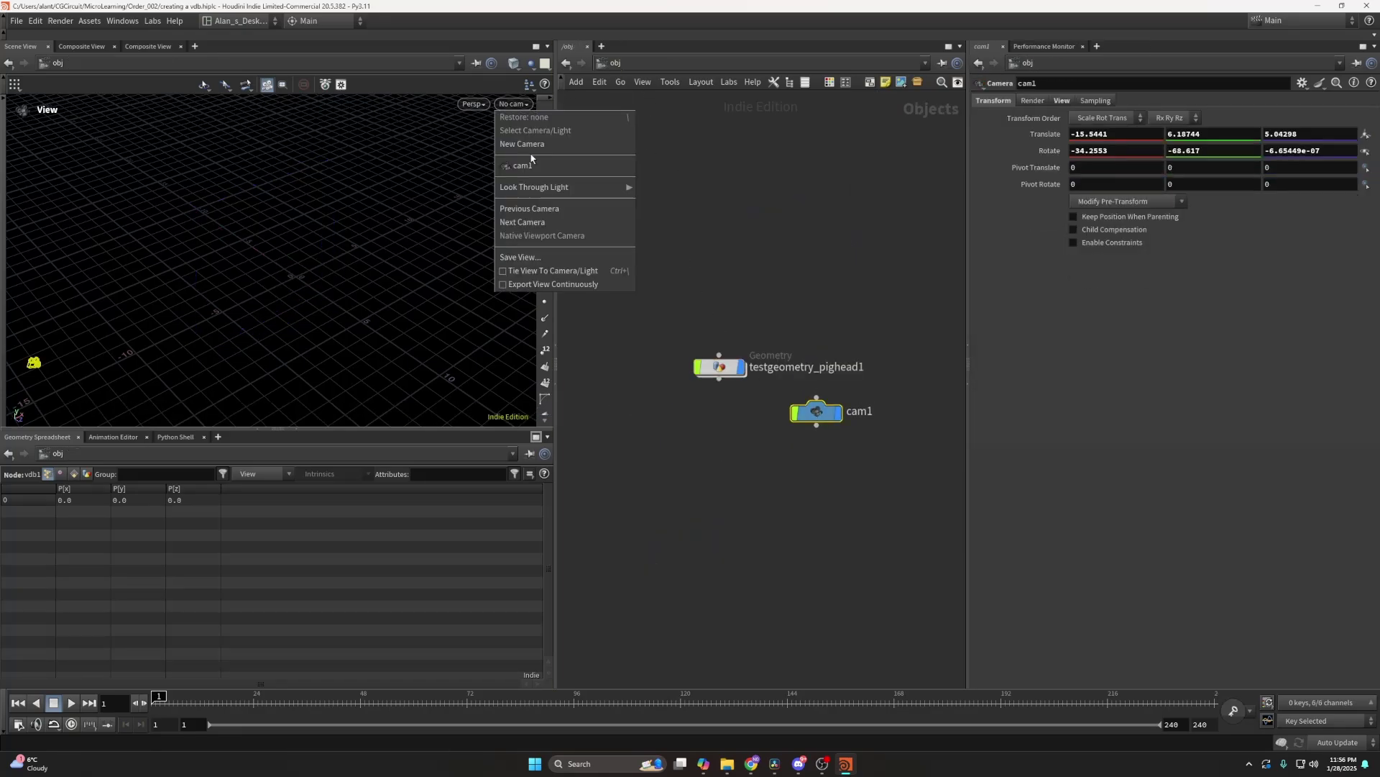
pyautogui.click(525, 164)
# Go back inside the pig head geometry network and view the source pig head through cam1.
pyautogui.doubleClick(719, 367)
pyautogui.moveTo(914, 335); pyautogui.dragTo(884, 430, button='middle')
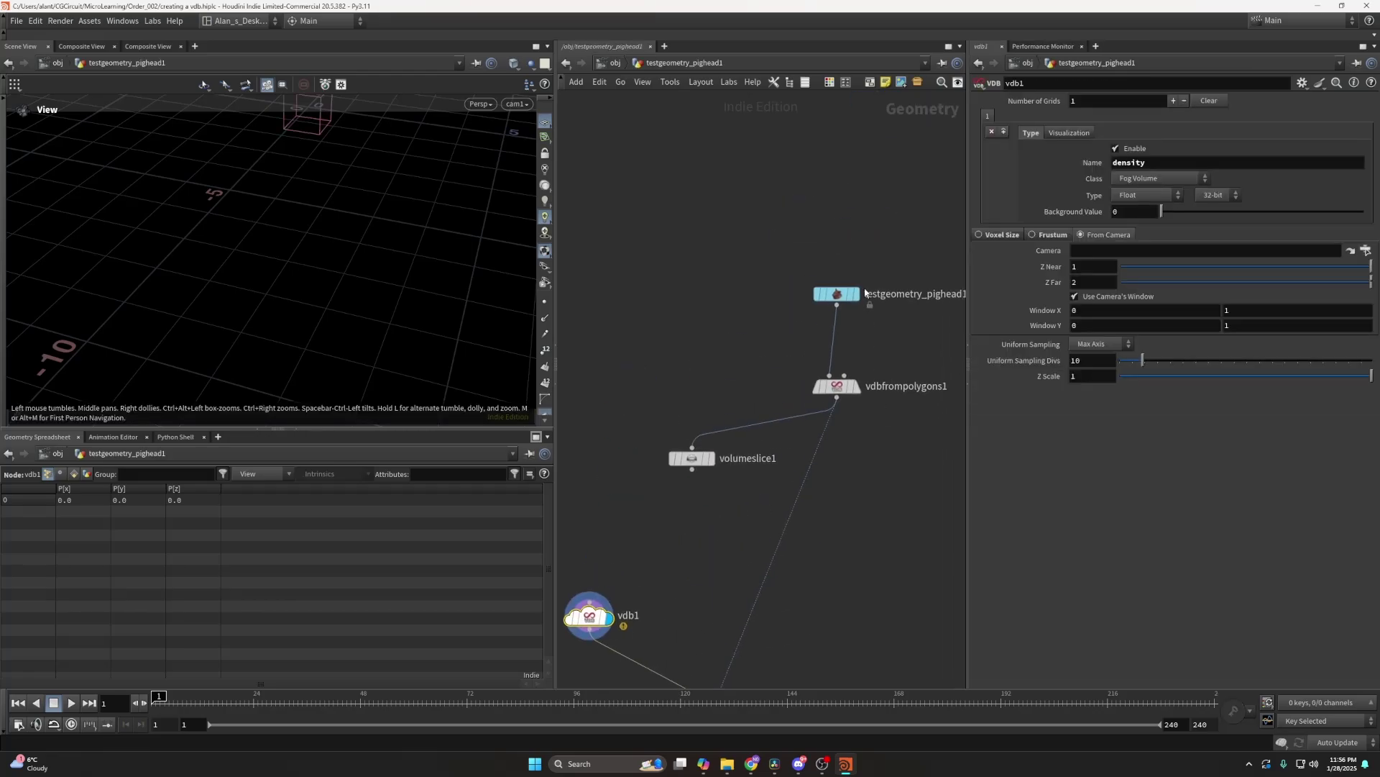
pyautogui.click(855, 294)
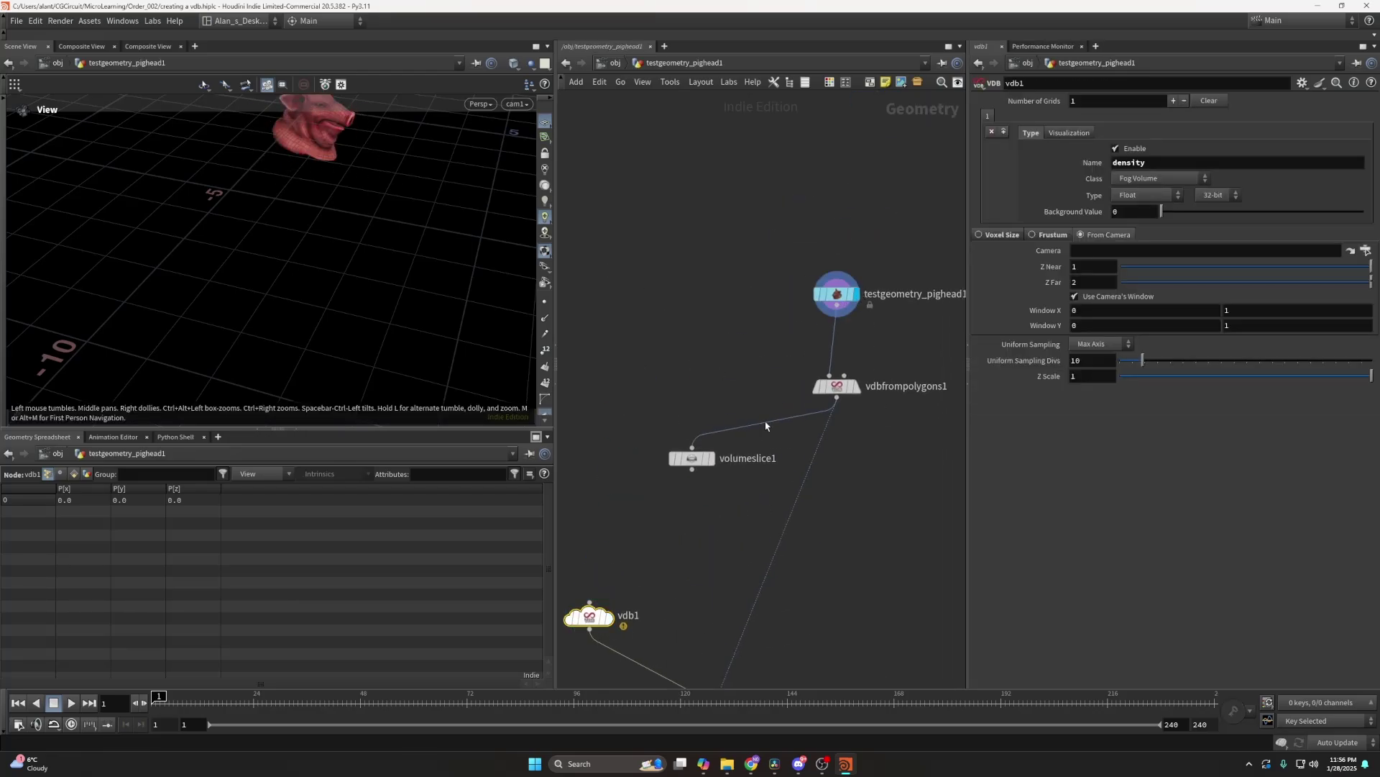
# Display the VDB Activate node's result, reselect the upstream vdb1 node and leave the camera view to inspect the volume.
pyautogui.moveTo(818, 481); pyautogui.dragTo(866, 357, button='middle')
pyautogui.click(802, 584)
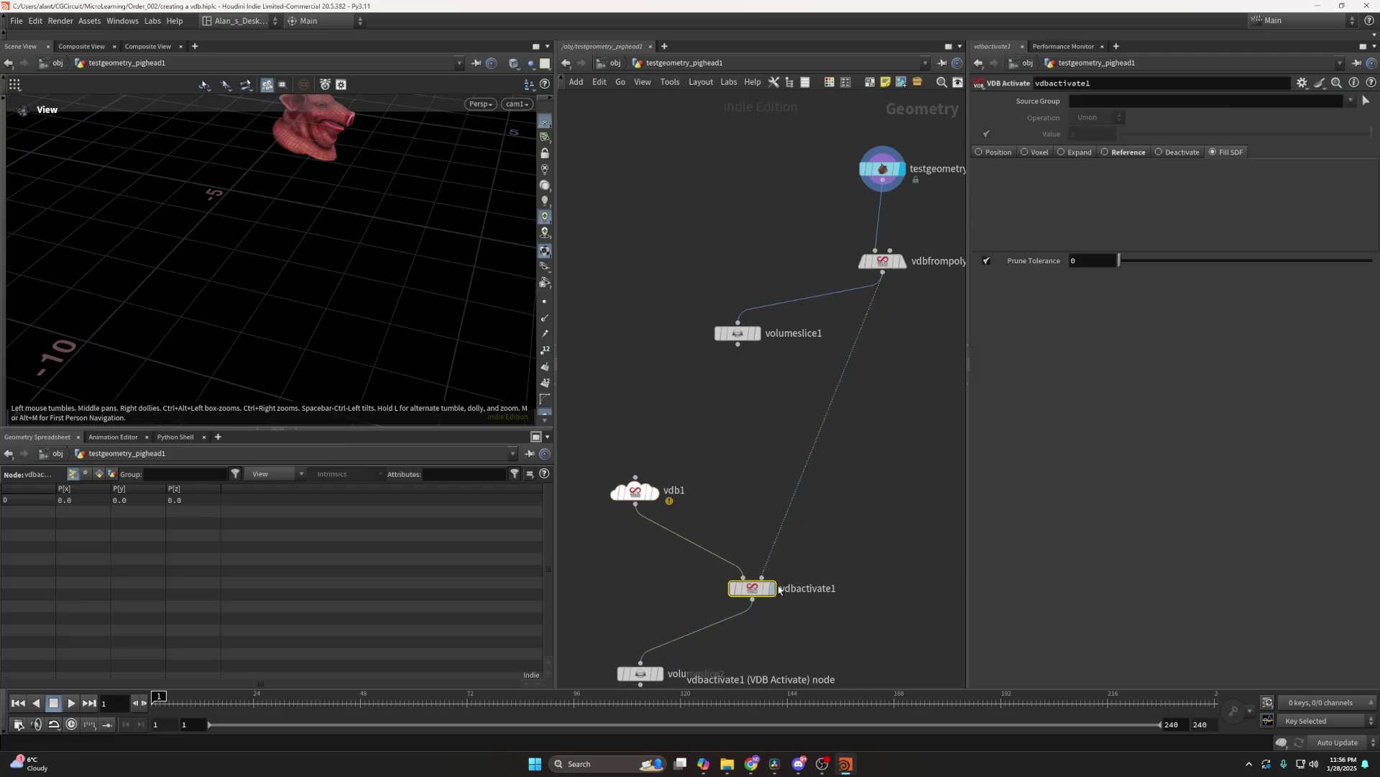
pyautogui.click(772, 587)
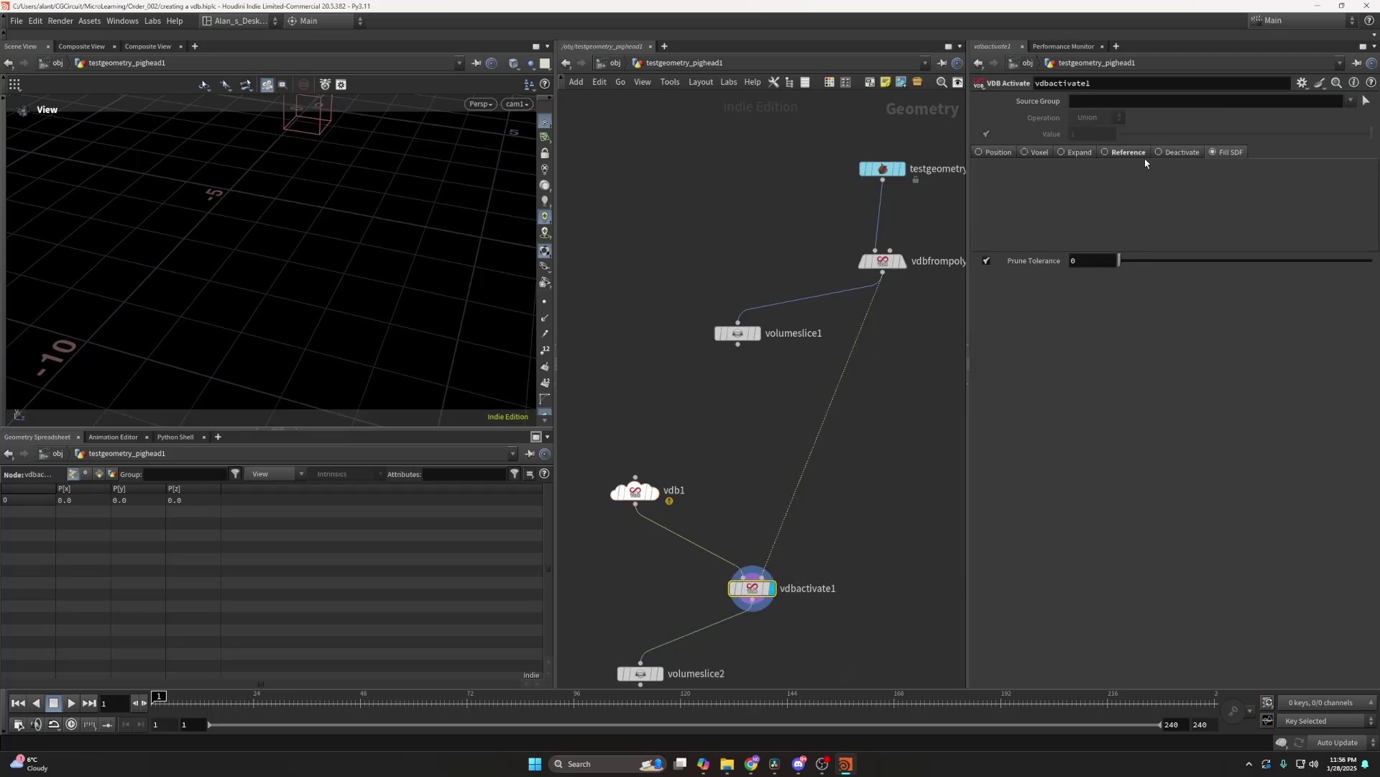
pyautogui.press('Up')
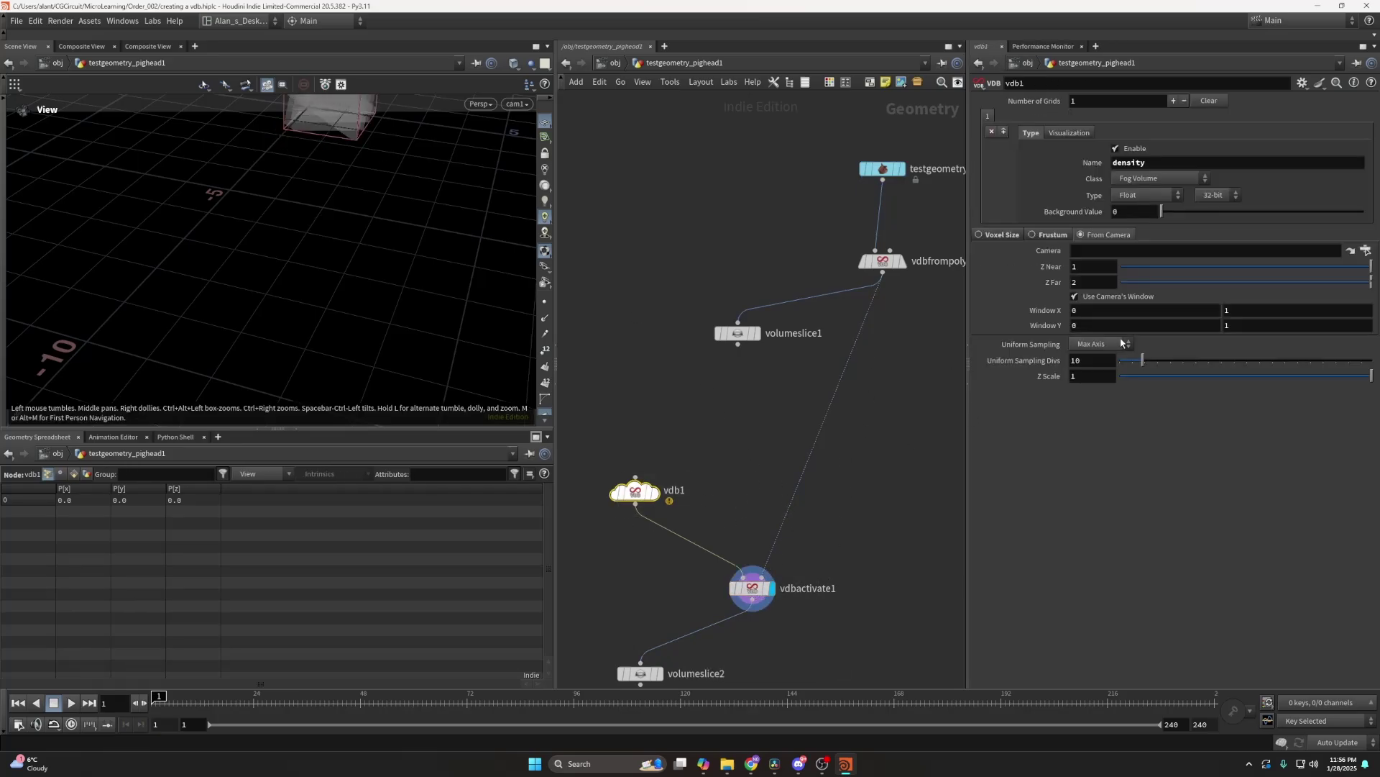
pyautogui.moveTo(402, 263)
pyautogui.mouseDown()
pyautogui.moveTo(339, 305)
pyautogui.moveTo(382, 253)
pyautogui.mouseUp()
# Display the vdb1 node and assign /obj/cam1 as its Camera.
pyautogui.click(655, 492)
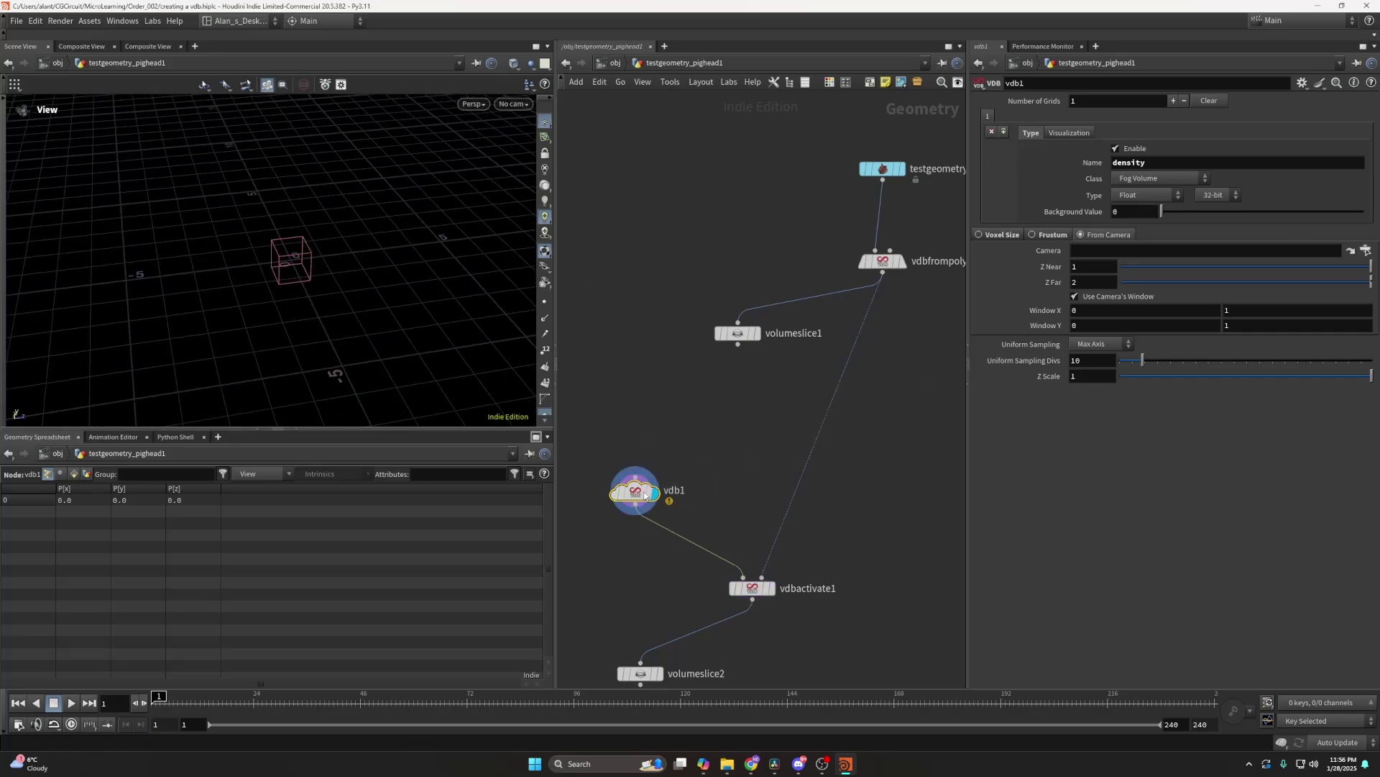
pyautogui.click(1366, 250)
pyautogui.click(1264, 176)
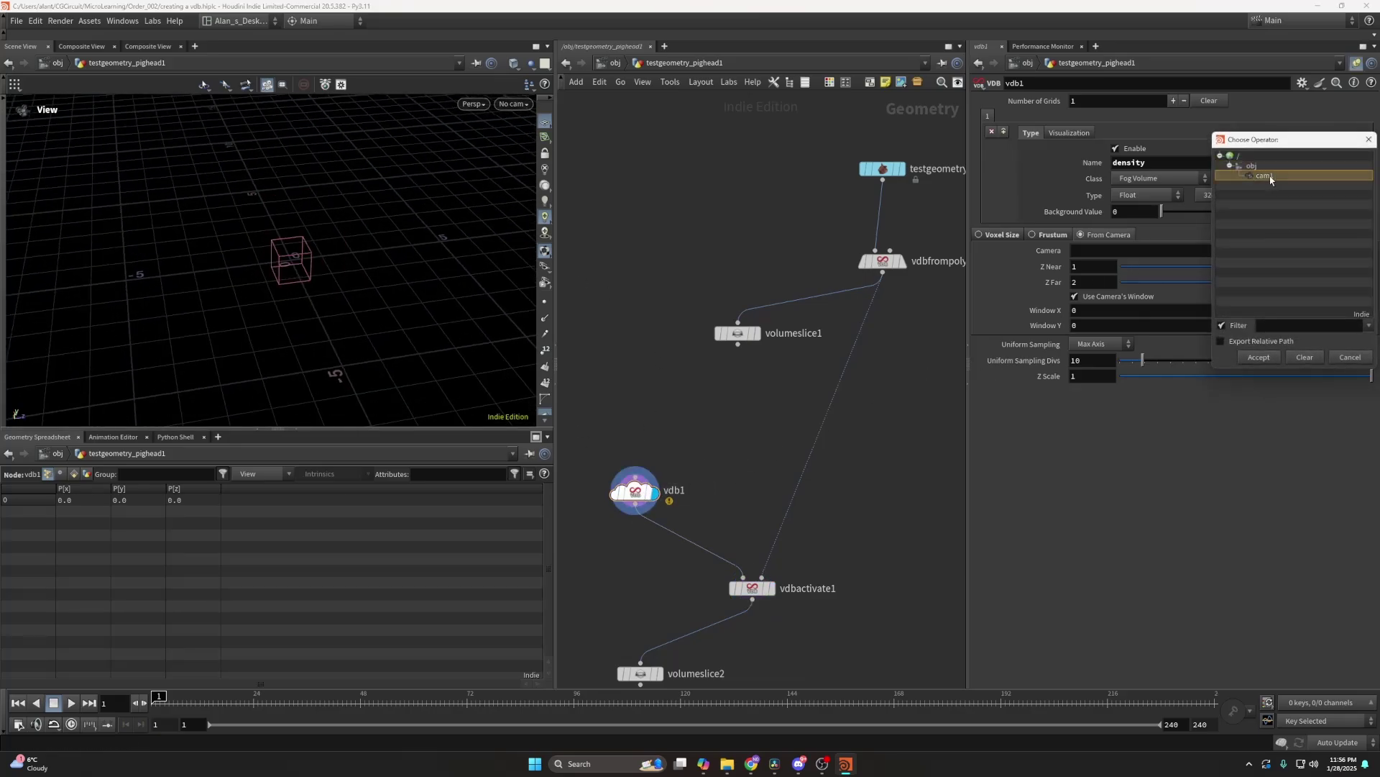
pyautogui.click(1259, 357)
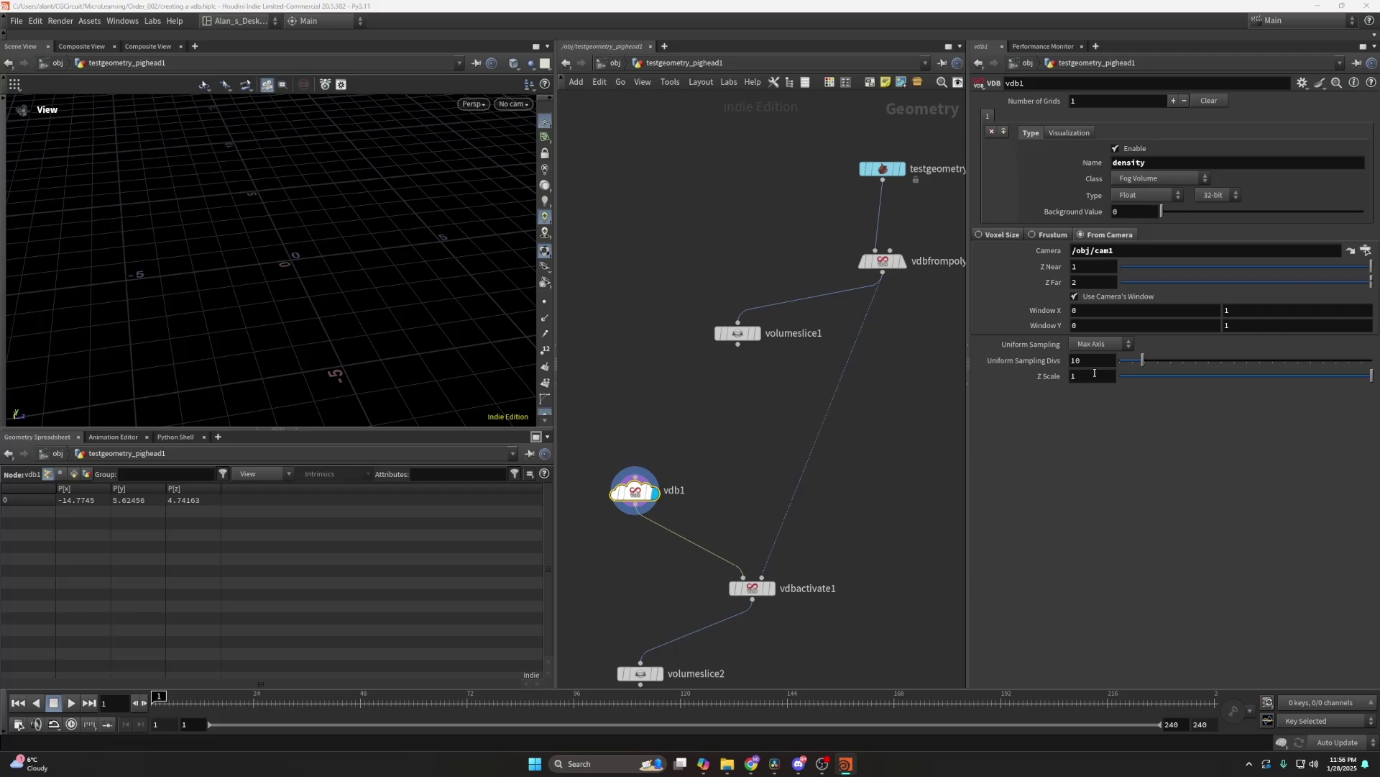
# Set the camera frustum's Z Far to 25 and view the whole frustum.
pyautogui.click(1095, 281)
pyautogui.write('5')
pyautogui.moveTo(489, 282); pyautogui.dragTo(468, 208)
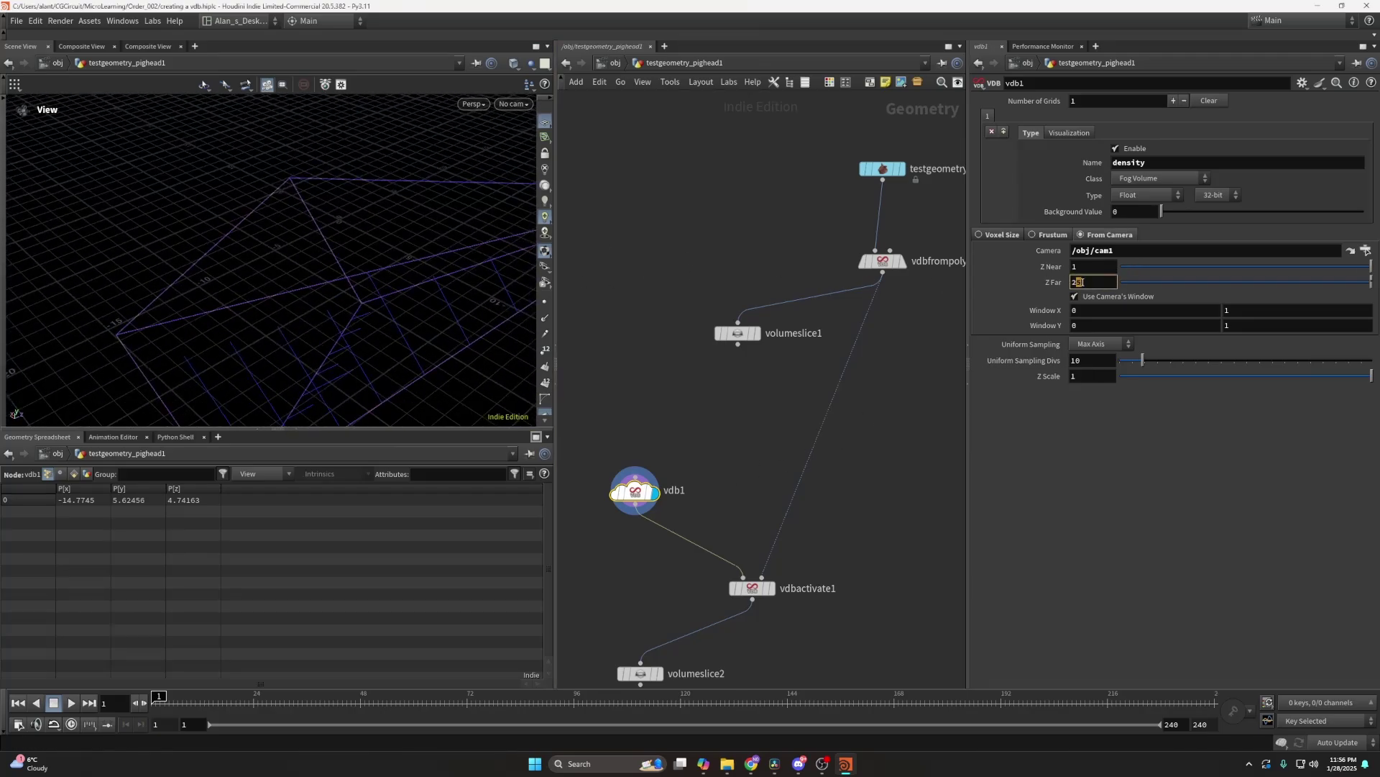
pyautogui.moveTo(381, 240)
pyautogui.mouseDown()
pyautogui.moveTo(407, 245)
pyautogui.moveTo(365, 248)
pyautogui.mouseUp()
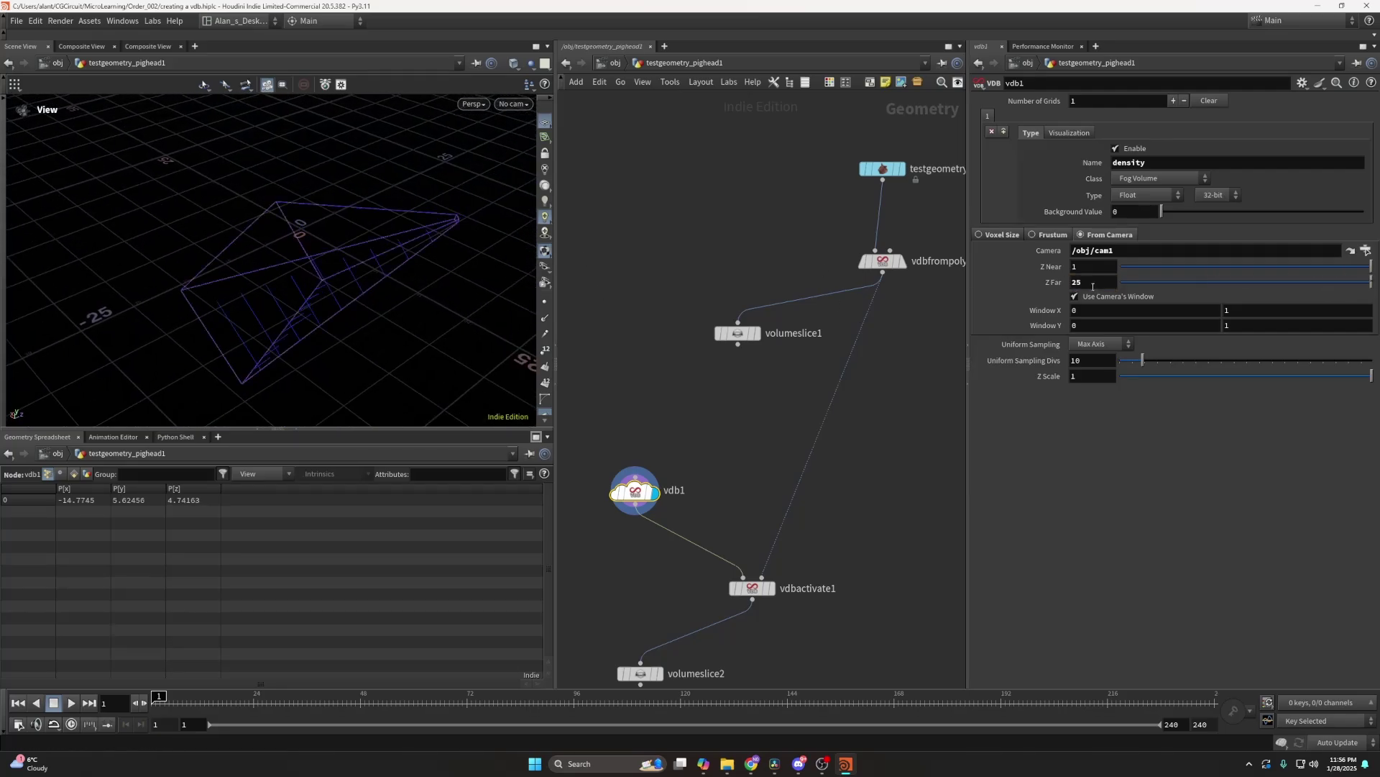
# Undo a trial change to Z Far and set the camera frustum's first Window X value to 0.05.
pyautogui.moveTo(1082, 281); pyautogui.dragTo(1097, 318, button='middle')
pyautogui.hotkey('ctrl', 'z')
pyautogui.hotkey('ctrl', 'z')
pyautogui.click(1097, 318)
pyautogui.write('0.05')
pyautogui.press('Return')
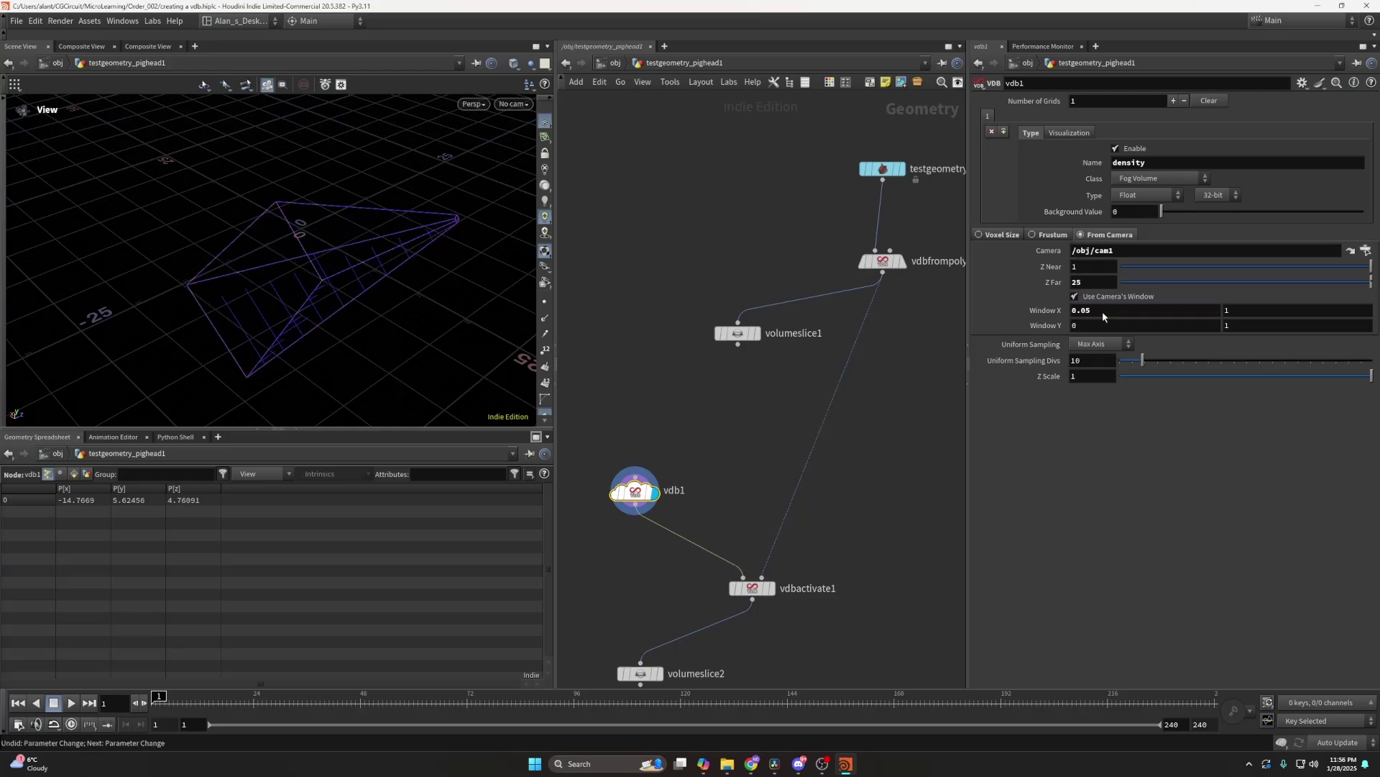
# Set the camera frustum's first Window Y value to 0.05 and the upper Window X and Window Y values to 1.05.
pyautogui.click(1113, 324)
pyautogui.write('0.05')
pyautogui.press('Return')
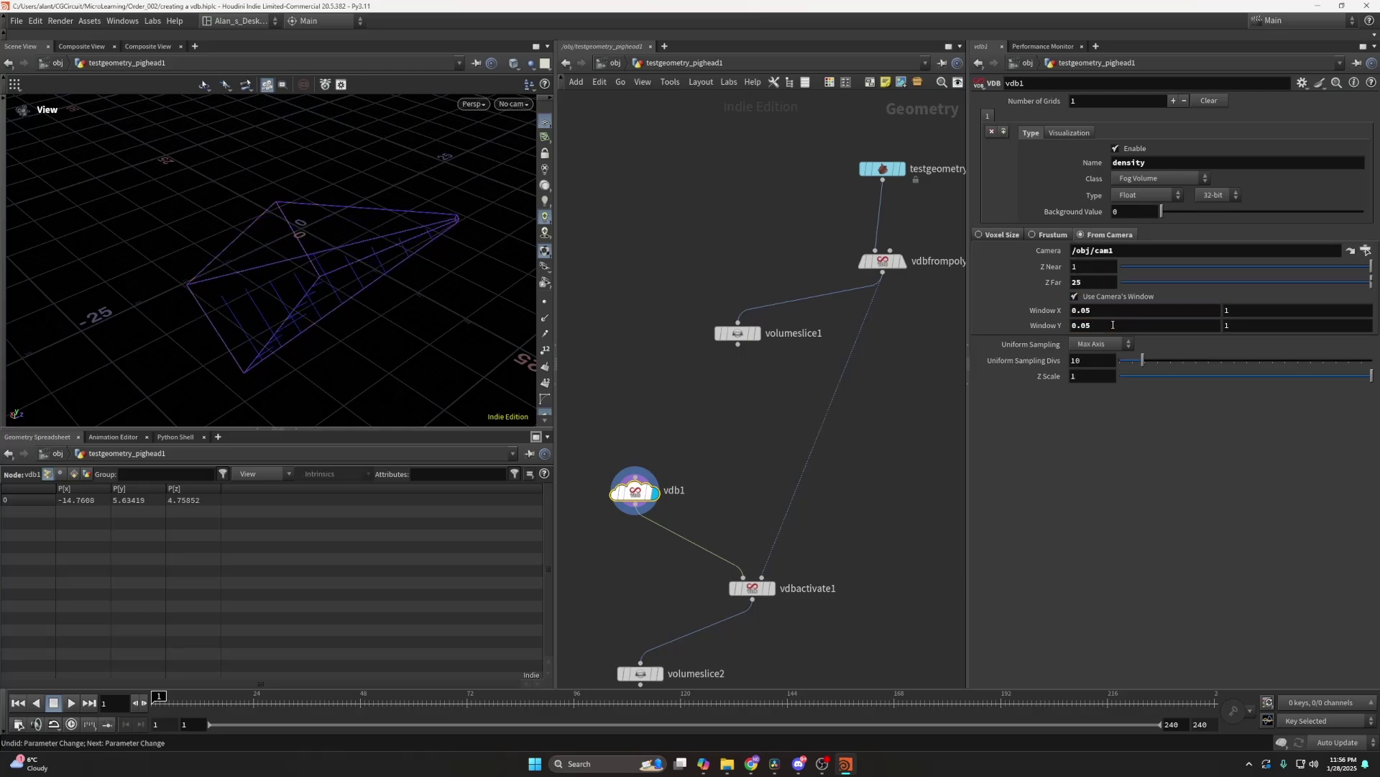
pyautogui.moveTo(1080, 310); pyautogui.dragTo(1094, 311)
pyautogui.click(1251, 315)
pyautogui.write('.05')
pyautogui.press('Return')
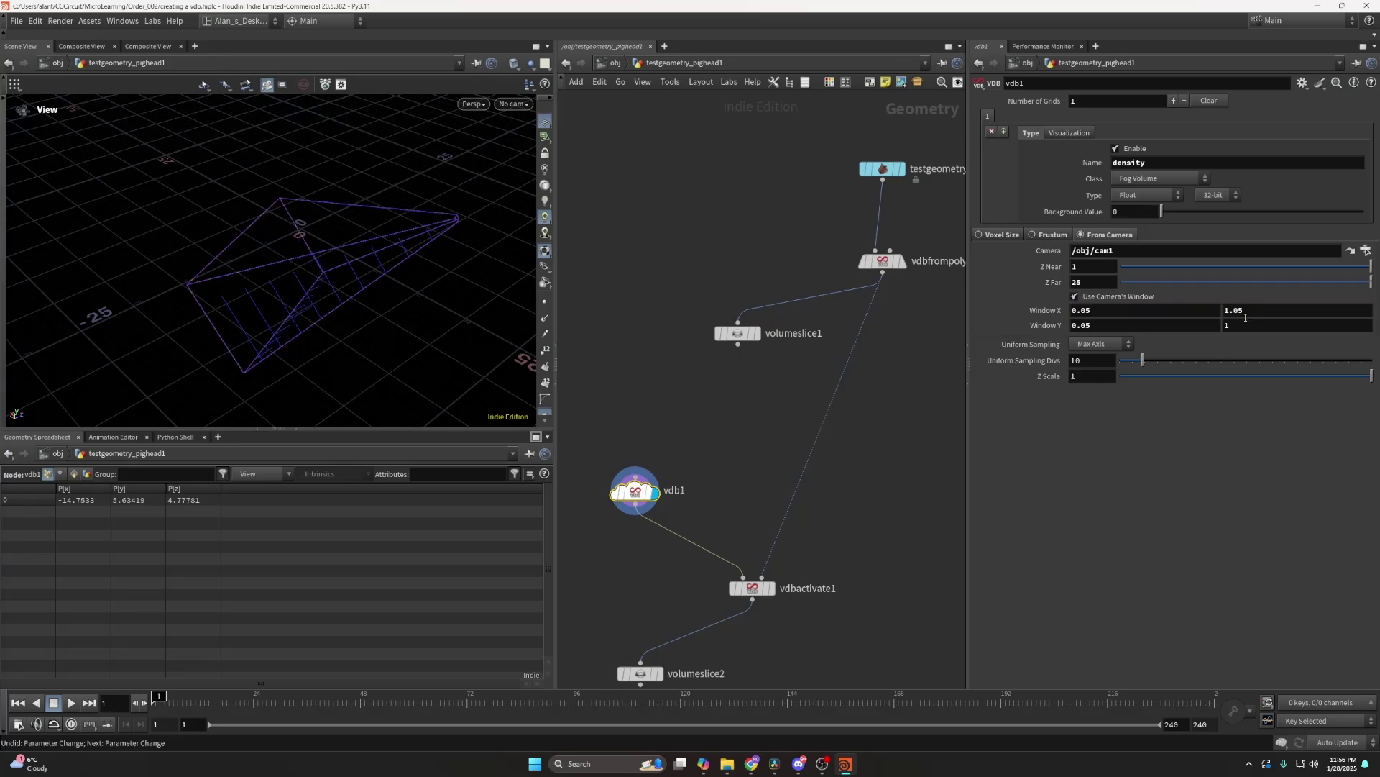
pyautogui.click(1246, 320)
pyautogui.press('Return')
pyautogui.hotkey('ctrl', 'z')
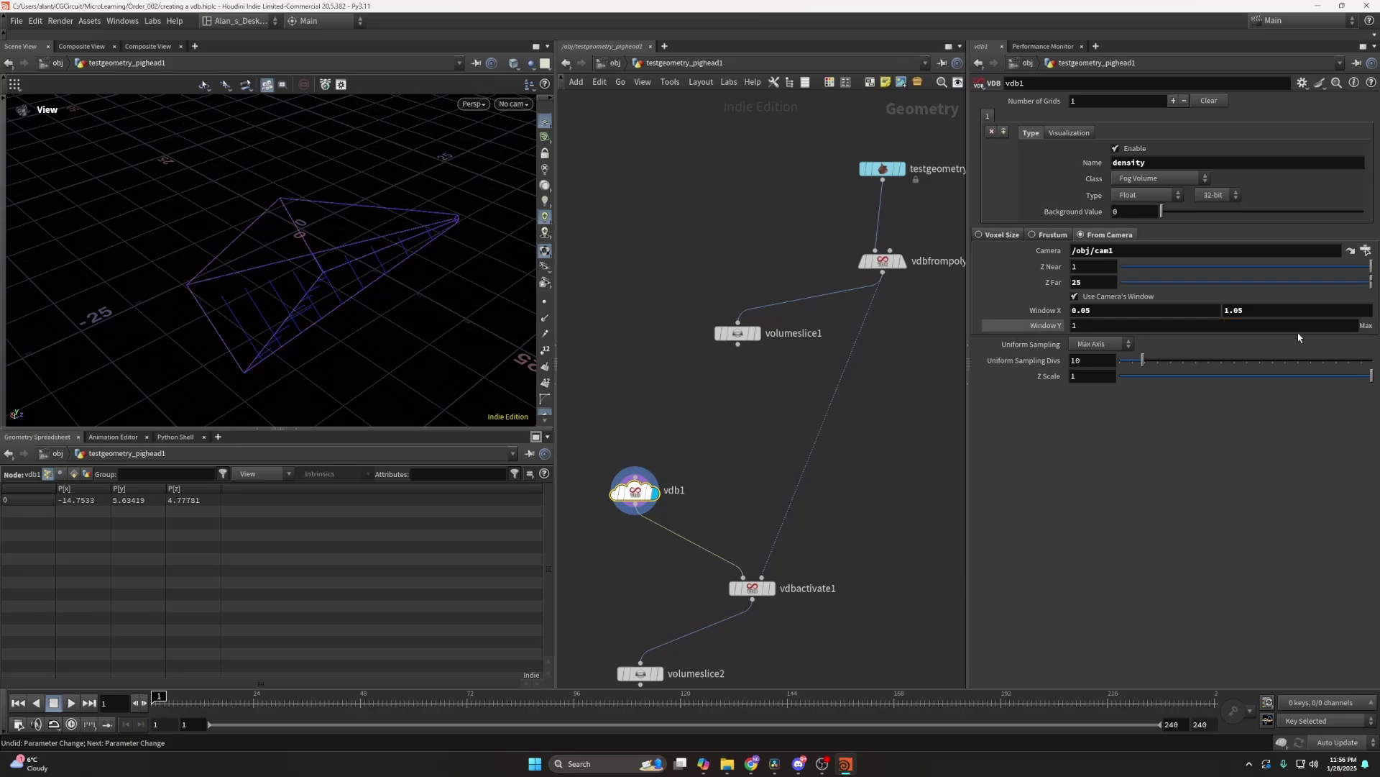
pyautogui.hotkey('ctrl', 'shift', 'z')
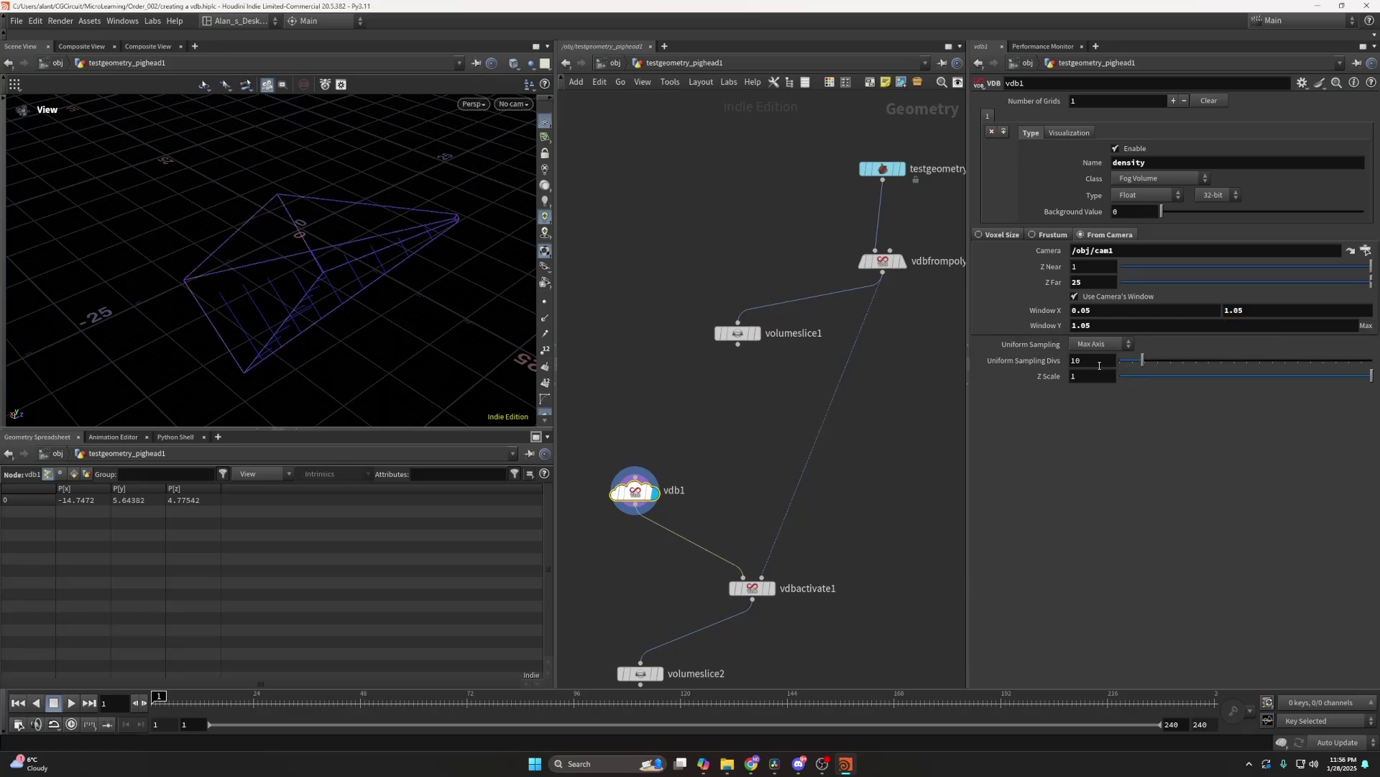
# Set the frustum's Uniform Sampling Divs to 500 and display the vdbactivate1 node's result.
pyautogui.moveTo(1098, 361); pyautogui.dragTo(999, 353)
pyautogui.write('500')
pyautogui.press('Return')
pyautogui.click(772, 588)
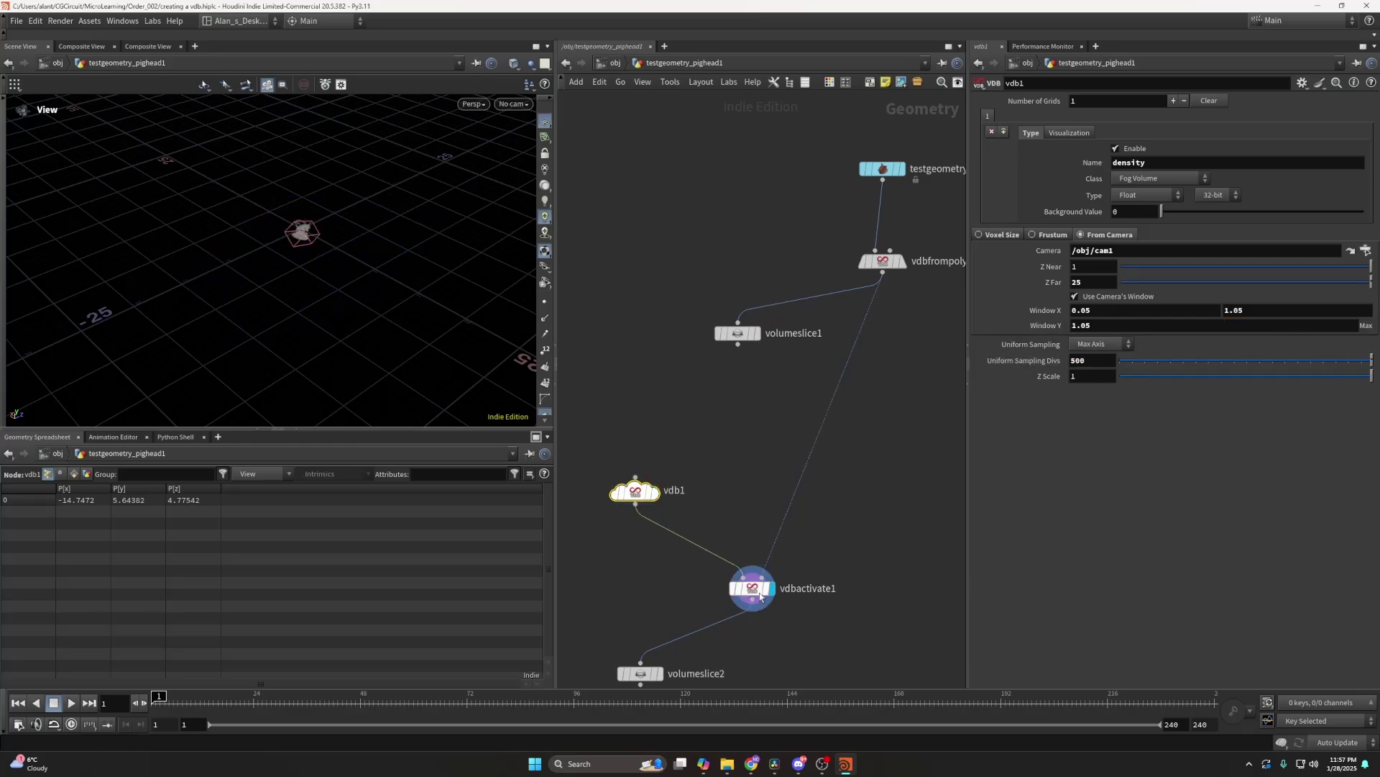
# Inspect the activated volume and look at it through the cam1 camera.
pyautogui.moveTo(323, 225); pyautogui.dragTo(381, 201, button='right')
pyautogui.moveTo(381, 201); pyautogui.dragTo(231, 194)
pyautogui.click(513, 103)
pyautogui.click(520, 164)
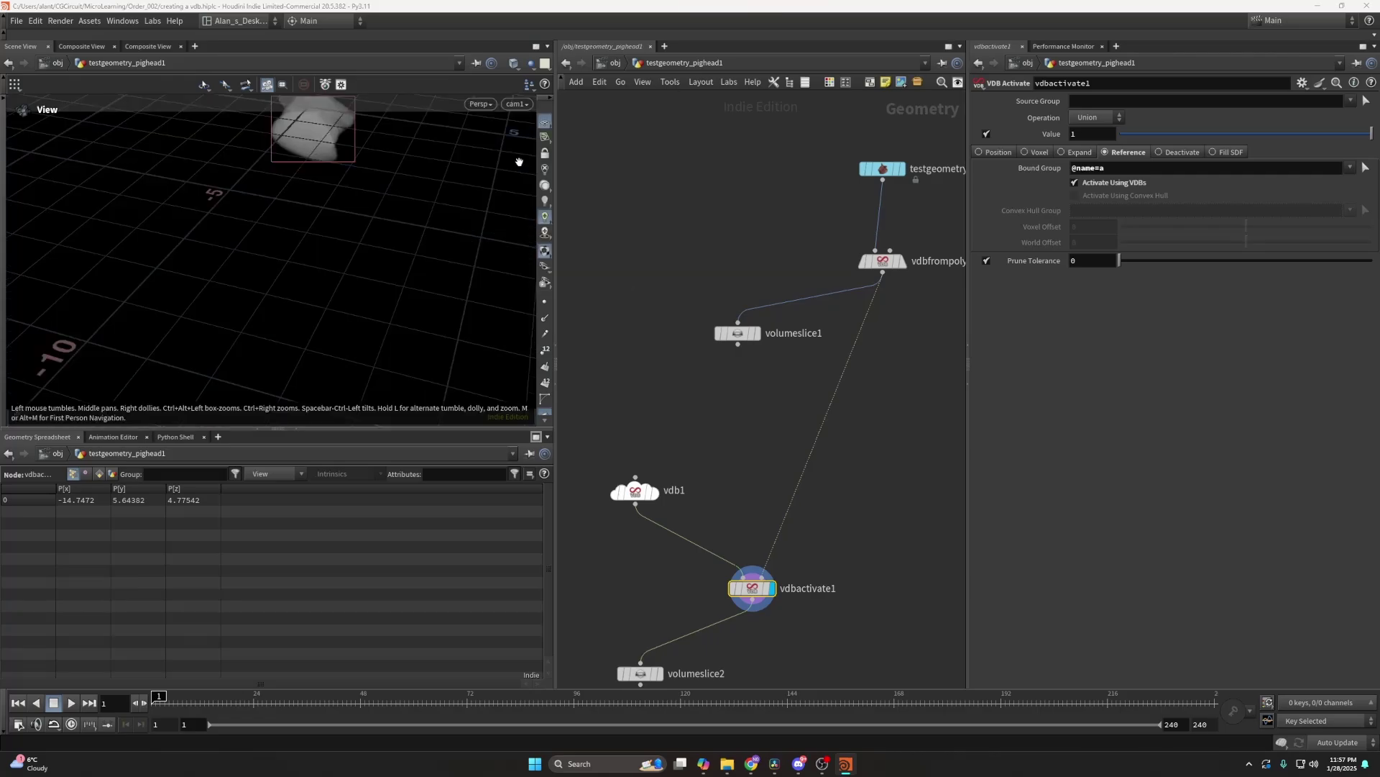
# Reset the vdb1 node's Window X and Window Y ranges to their default 0 to 1.
pyautogui.click(635, 491)
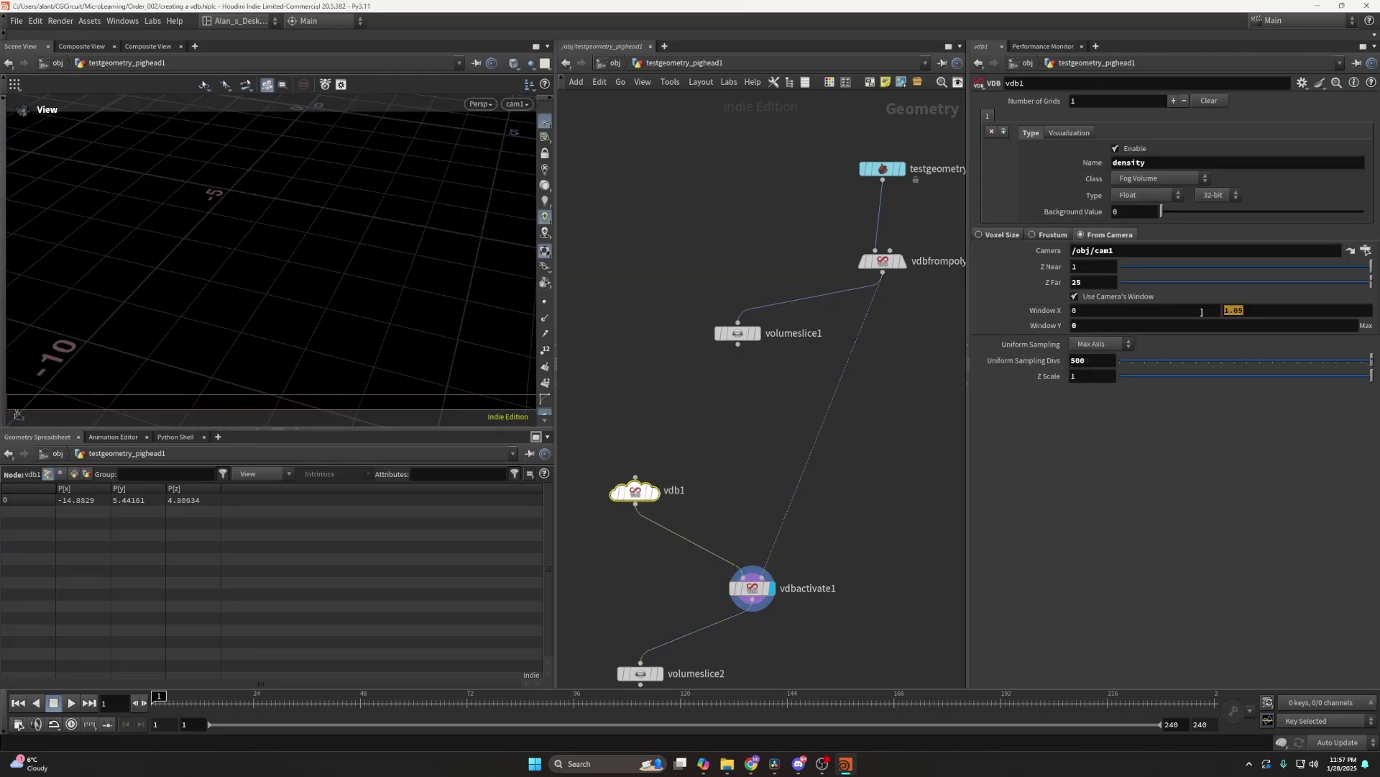
pyautogui.hotkey('ctrl', 'z')
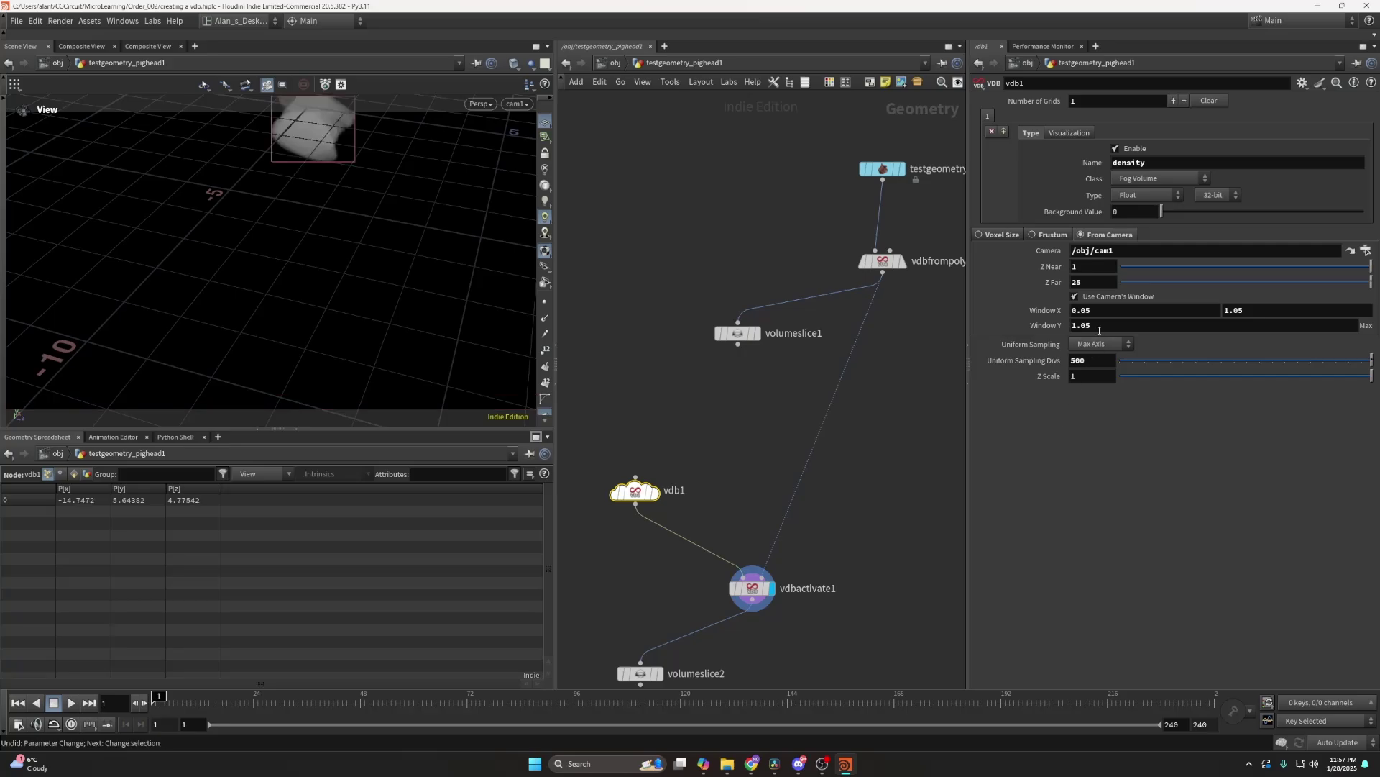
pyautogui.hotkey('ctrl', 'z')
pyautogui.hotkey('ctrl', 'z')
pyautogui.hotkey('ctrl', 'z')
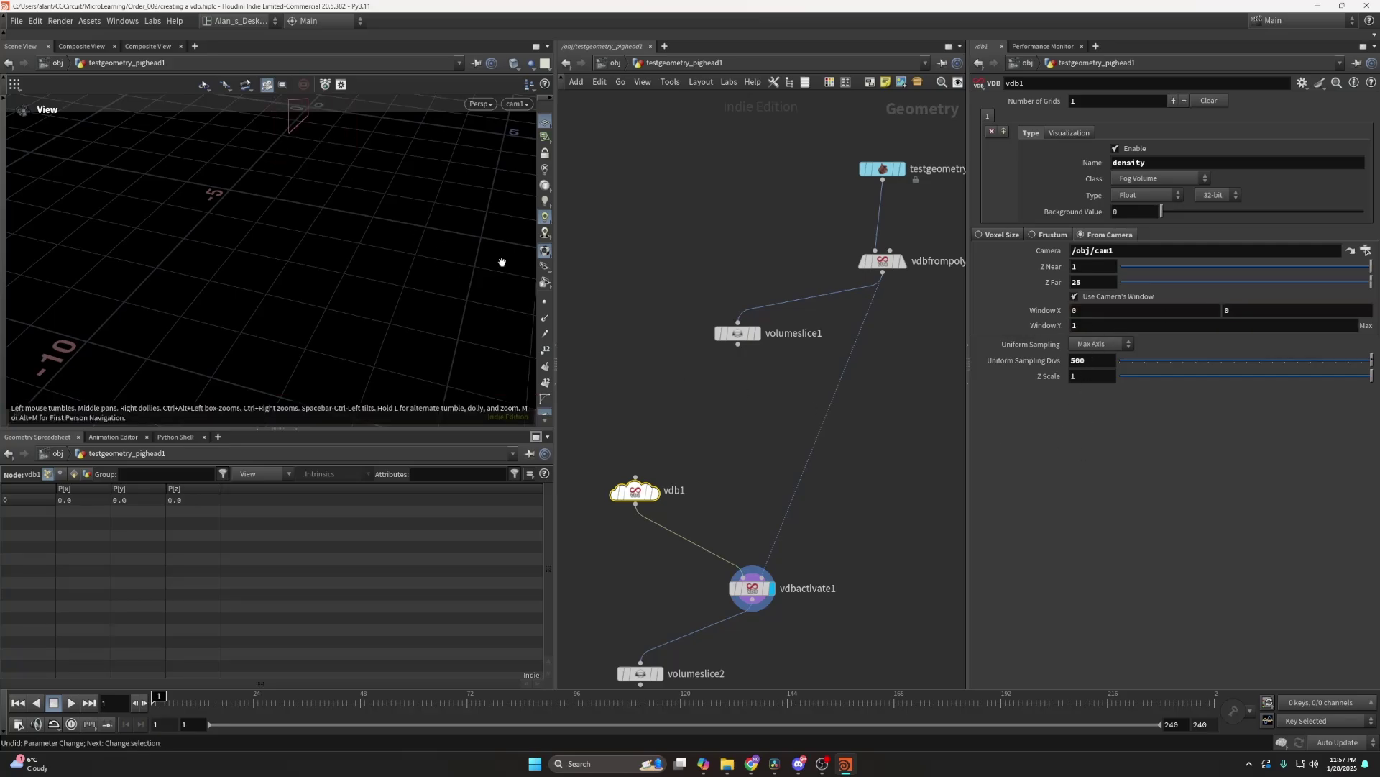
pyautogui.keyDown('ctrl'); pyautogui.middleClick(1249, 315); pyautogui.keyUp('ctrl')
# Leave the cam1 view, hide the reference plane and examine the activated volume from several sides.
pyautogui.moveTo(331, 128); pyautogui.dragTo(328, 169, button='middle')
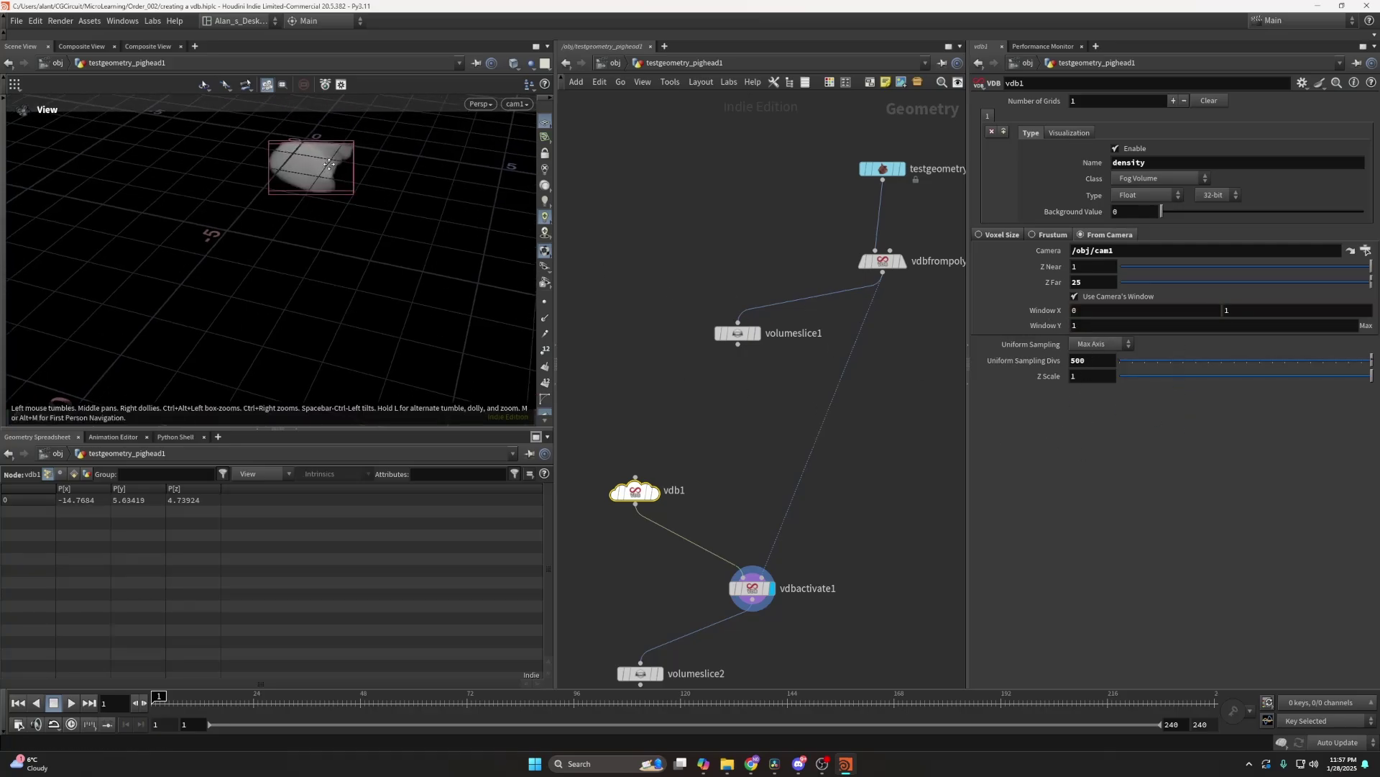
pyautogui.click(505, 109)
pyautogui.click(554, 162)
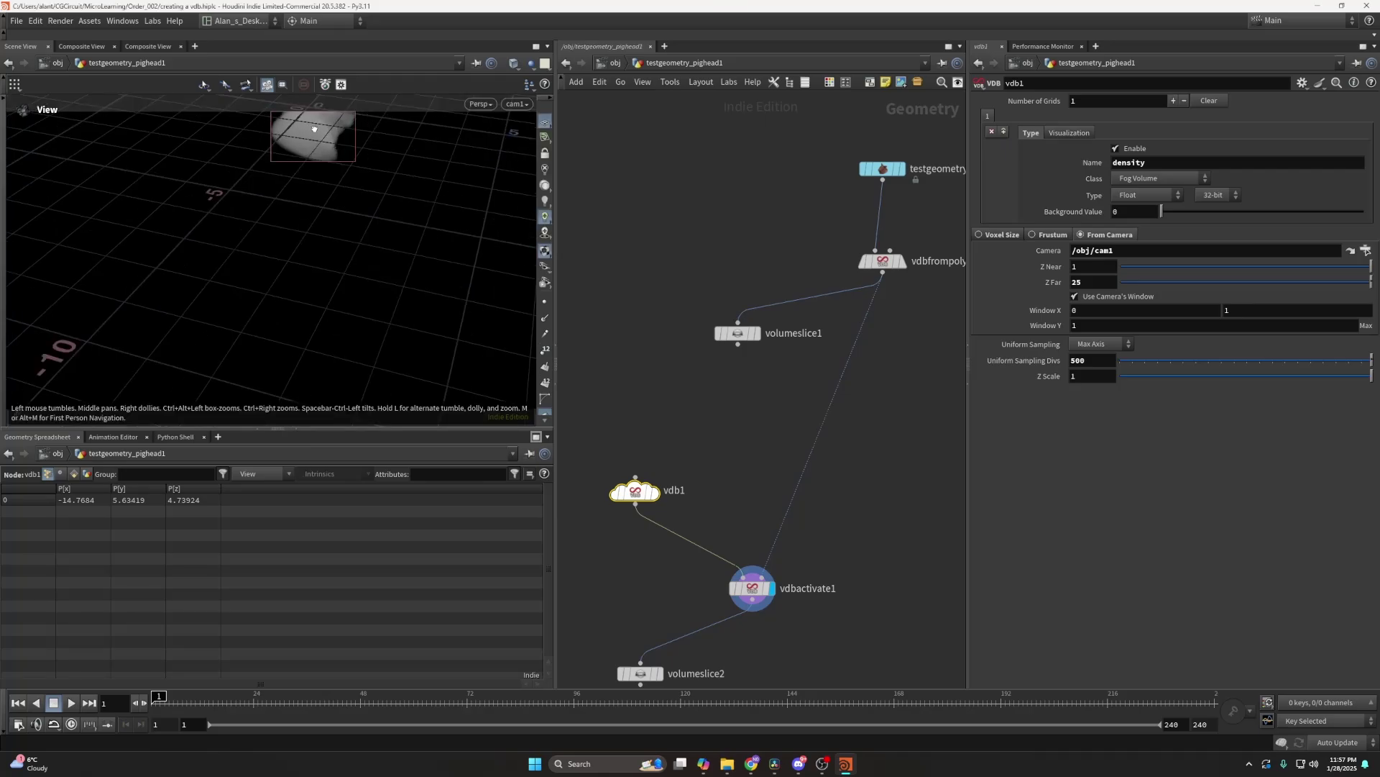
pyautogui.moveTo(339, 133); pyautogui.dragTo(203, 237)
pyautogui.click(545, 122)
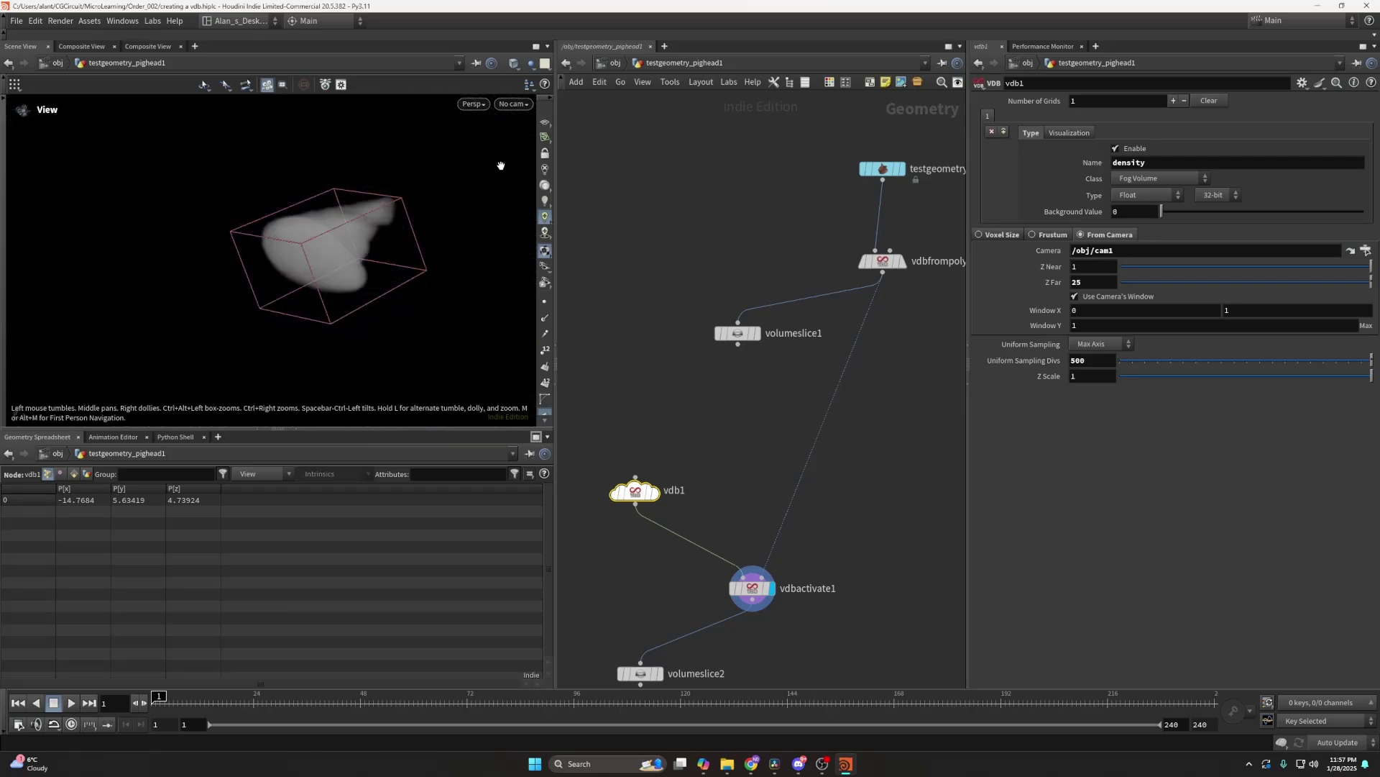
pyautogui.moveTo(337, 235); pyautogui.dragTo(385, 233)
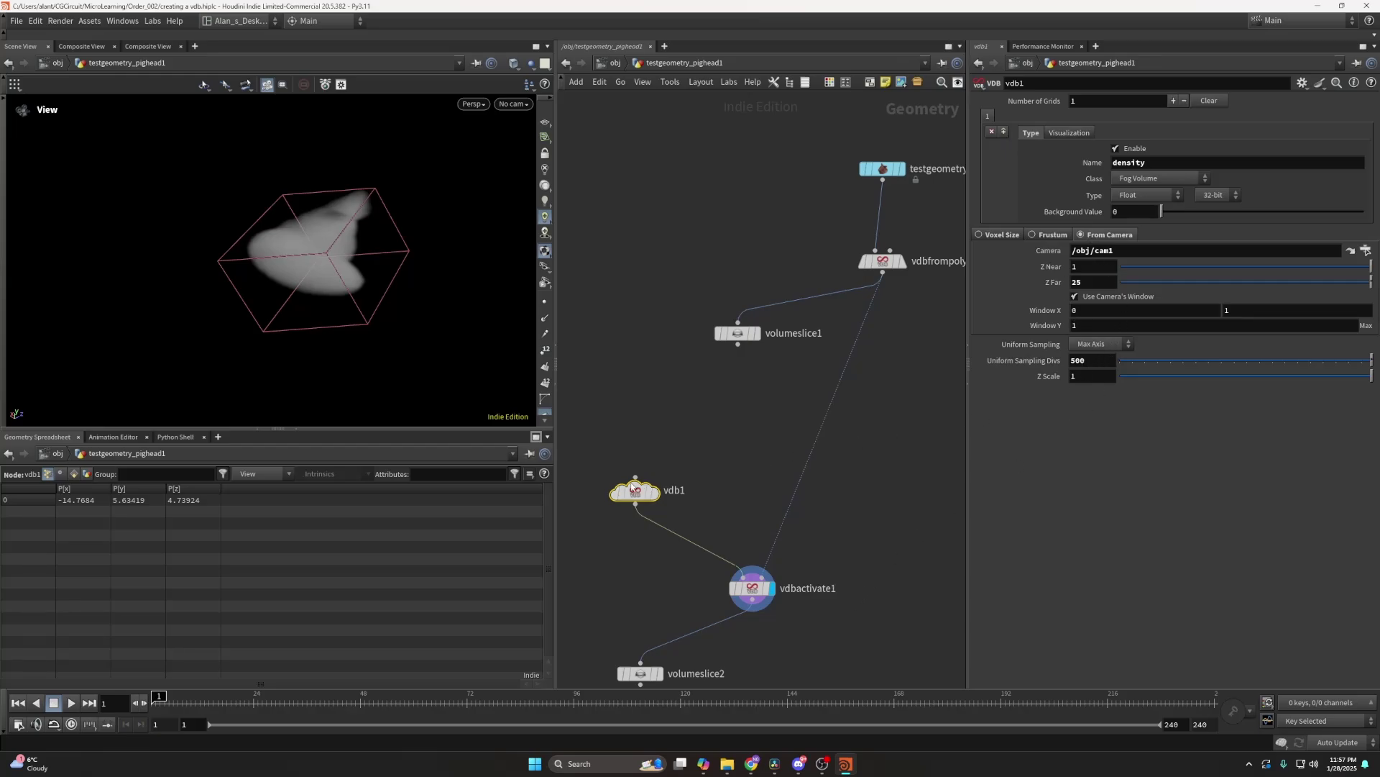
pyautogui.moveTo(636, 492); pyautogui.dragTo(625, 486)
pyautogui.moveTo(296, 247); pyautogui.dragTo(354, 253)
# Add a second VDB Activate node fed by vdbfrompolygons1 and display its result.
pyautogui.moveTo(933, 366); pyautogui.dragTo(750, 377, button='middle')
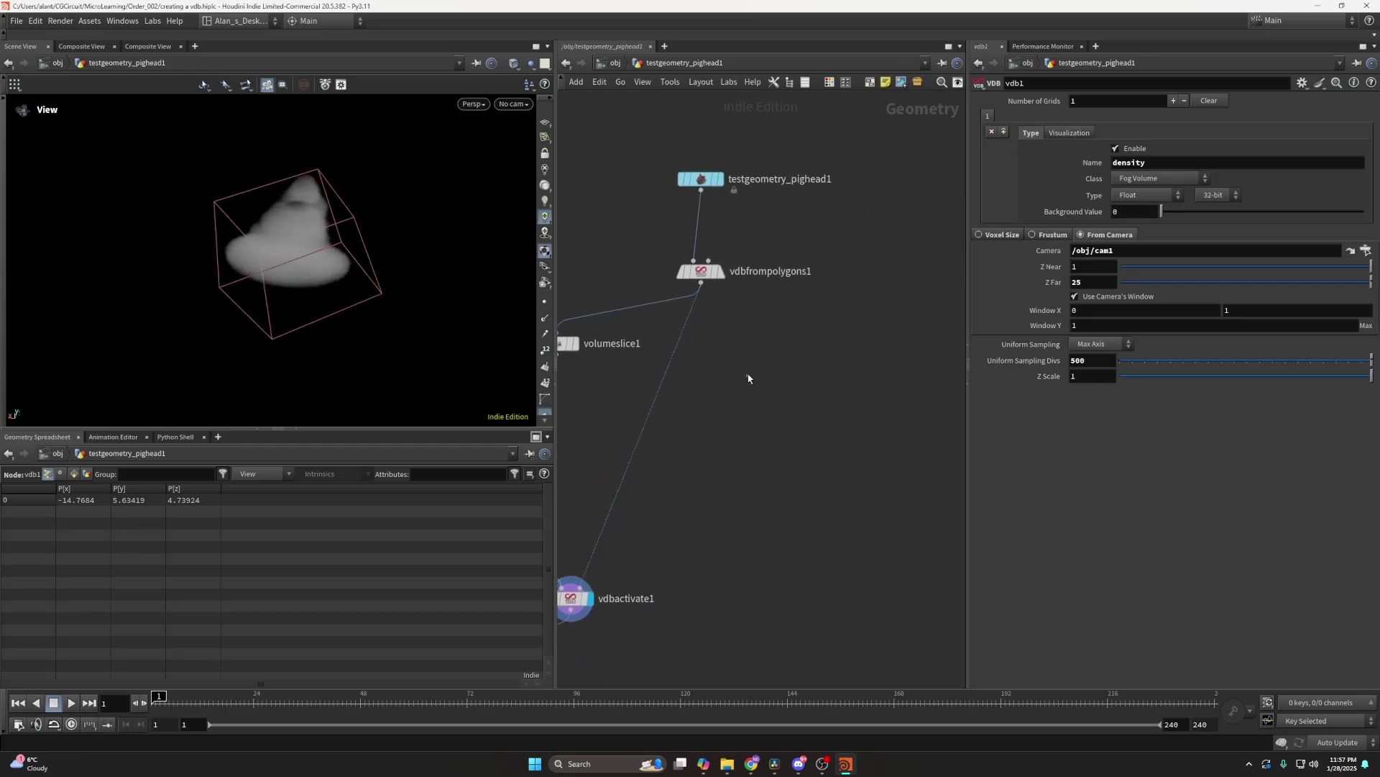
pyautogui.moveTo(721, 425)
pyautogui.mouseDown(button='middle')
pyautogui.moveTo(785, 375)
pyautogui.moveTo(712, 442)
pyautogui.mouseUp(button='middle')
pyautogui.click(691, 300)
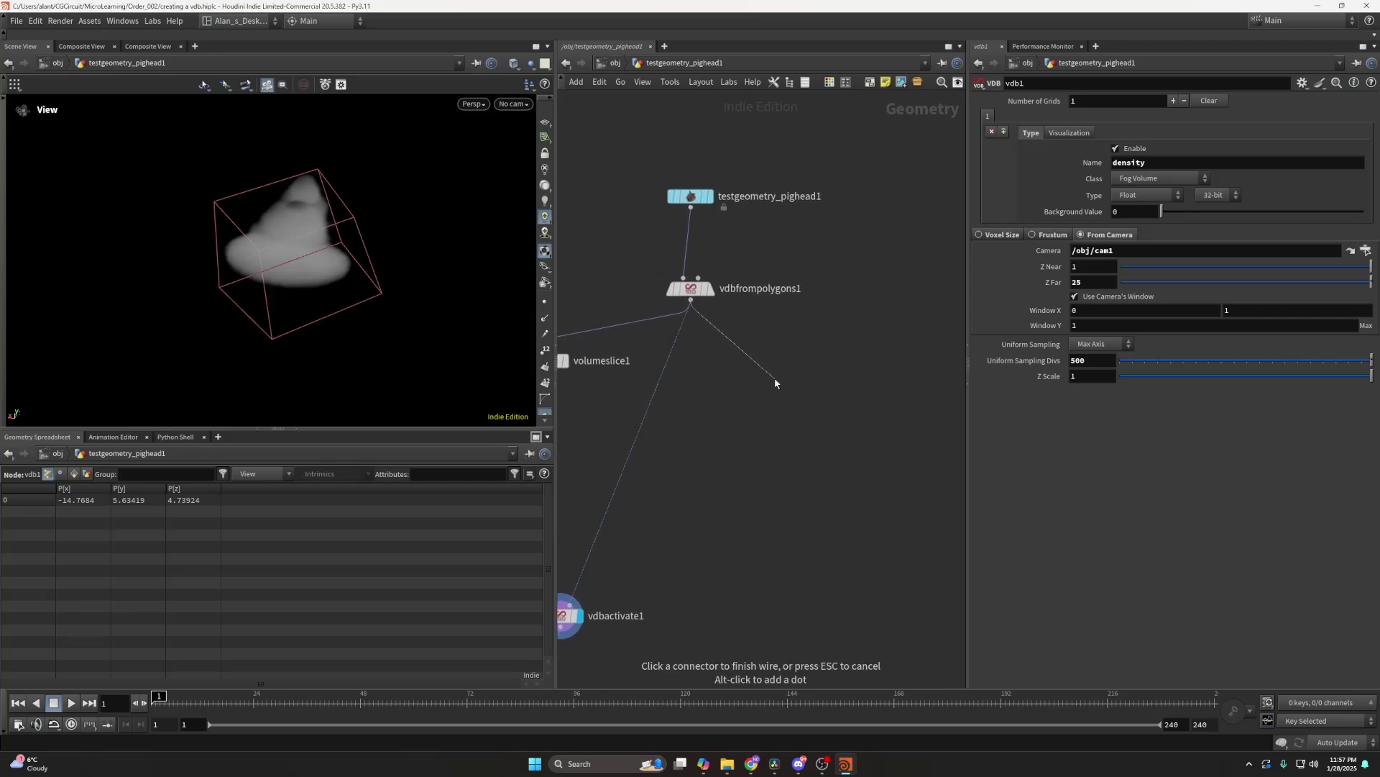
pyautogui.press('Tab')
pyautogui.write('va')
pyautogui.press('BackSpace')
pyautogui.write('dba')
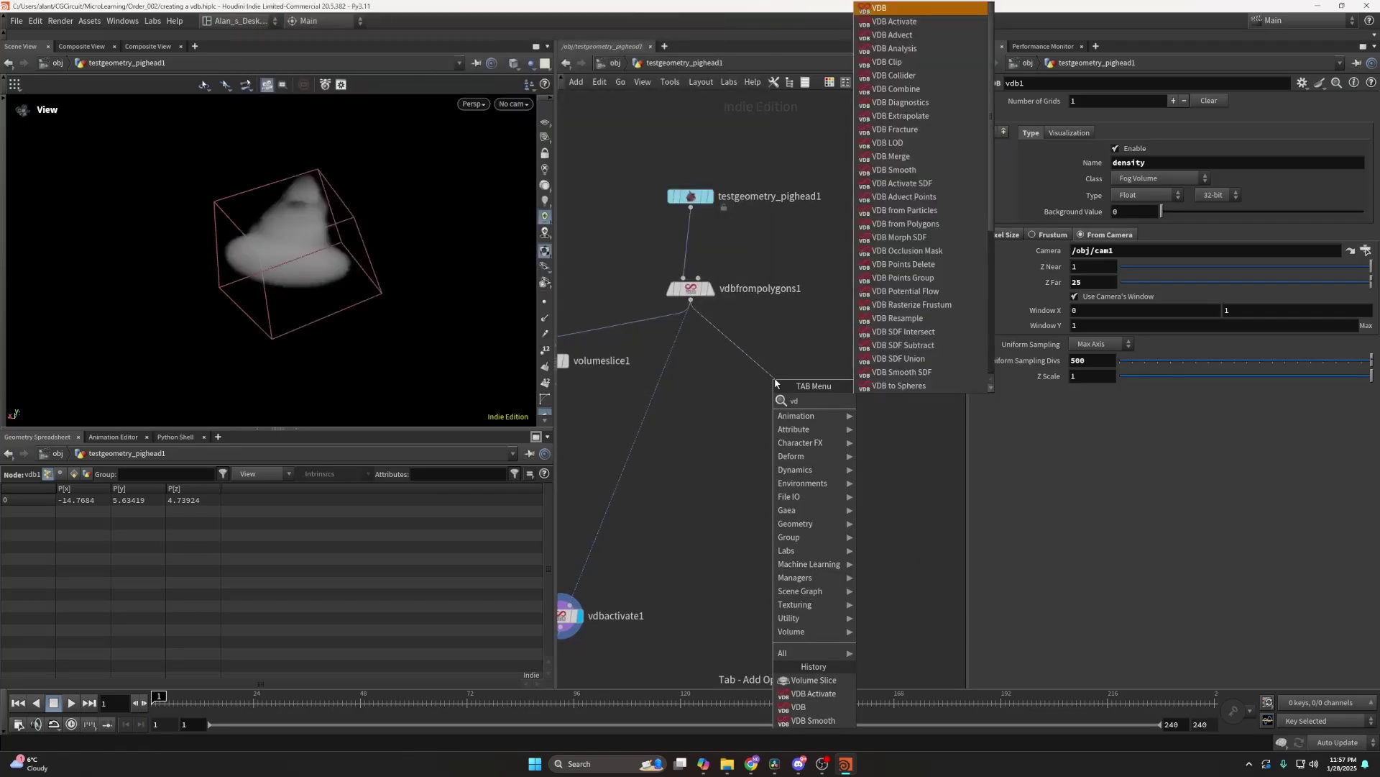
pyautogui.press('Return')
pyautogui.moveTo(775, 383); pyautogui.dragTo(771, 474)
pyautogui.click(799, 471)
pyautogui.click(791, 469)
# Switch vdbactivate2 to the Expand region mode and set Expand Voxels to 5.
pyautogui.moveTo(316, 230); pyautogui.dragTo(233, 214)
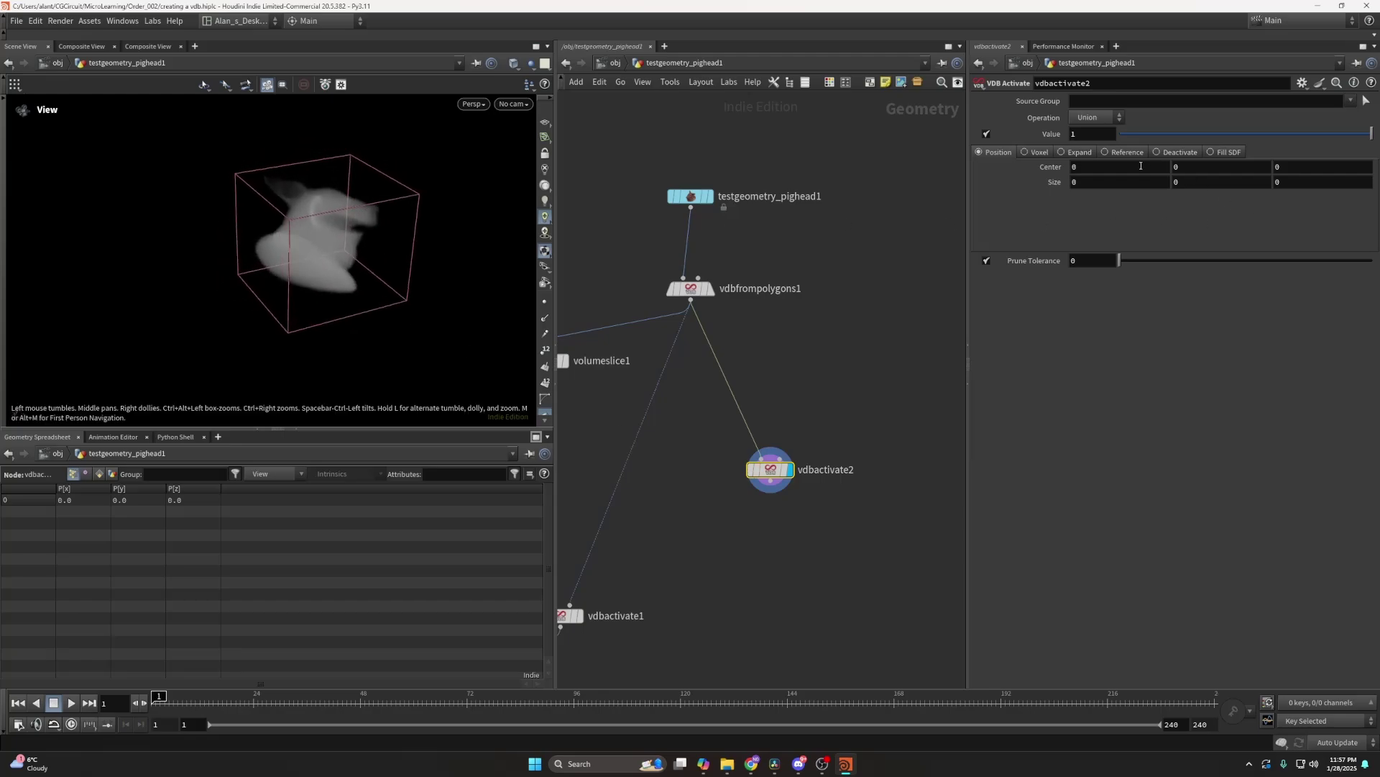
pyautogui.click(1120, 153)
pyautogui.click(1076, 153)
pyautogui.press('Tab')
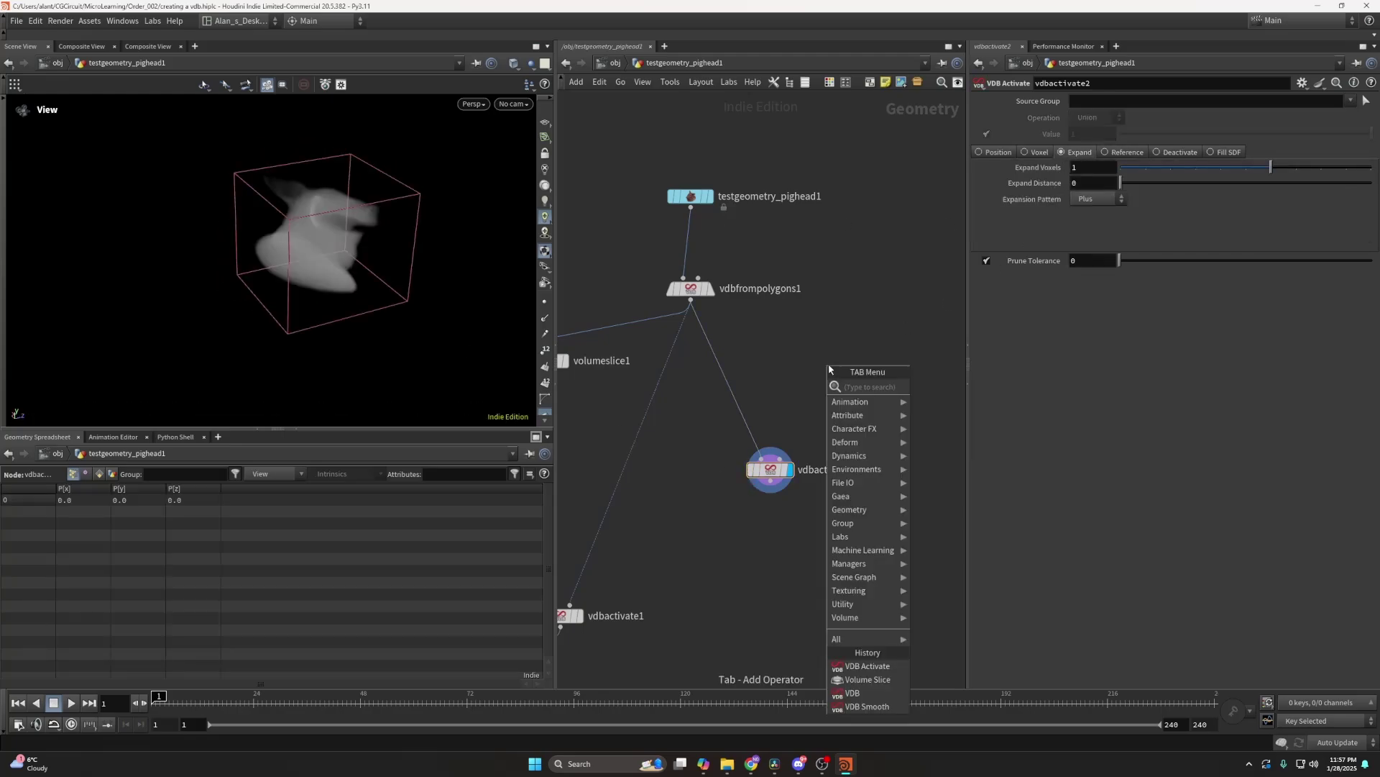
pyautogui.press('Escape')
pyautogui.press('2')
pyautogui.doubleClick(1081, 168)
pyautogui.write('5')
pyautogui.press('Return')
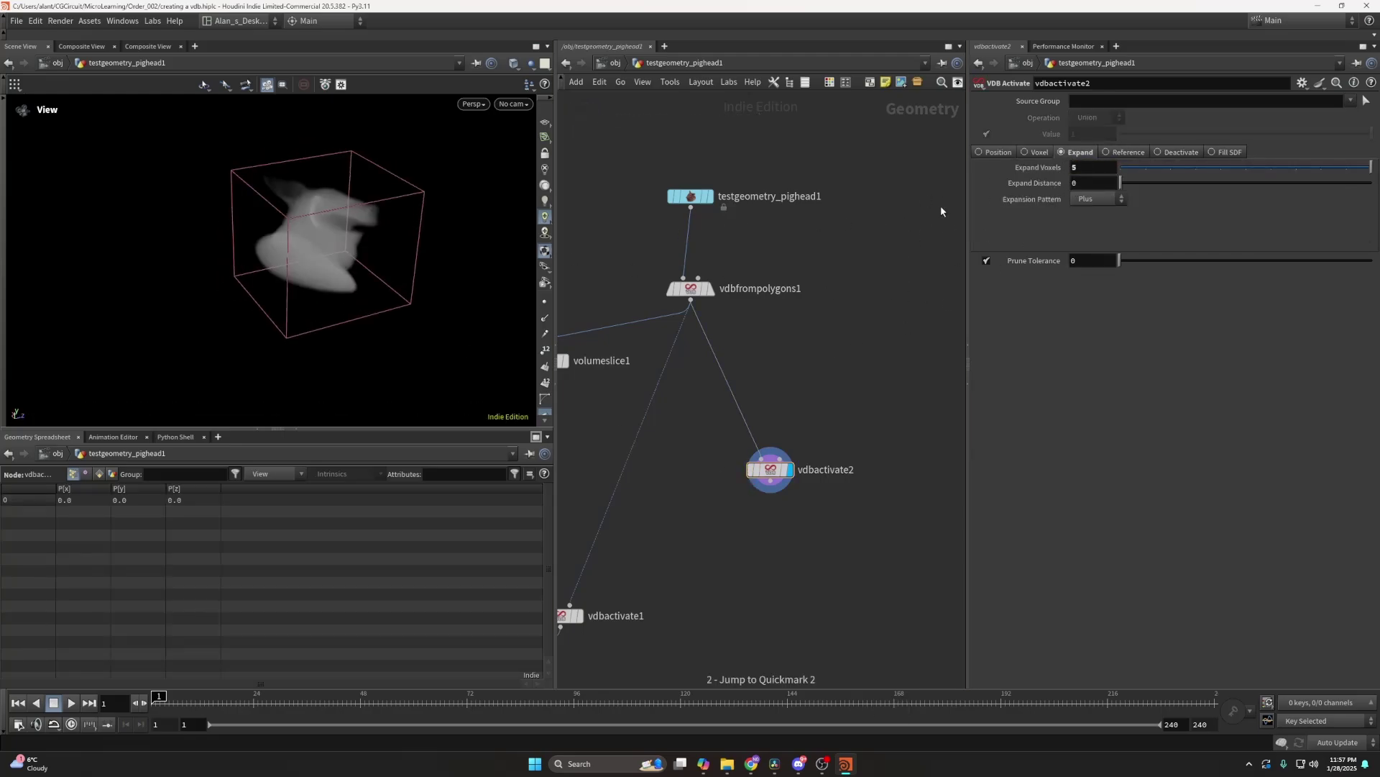
# Increase vdbactivate2's Expand Voxels to 25.
pyautogui.moveTo(1084, 167); pyautogui.dragTo(1065, 169)
pyautogui.write('25')
pyautogui.press('Return')
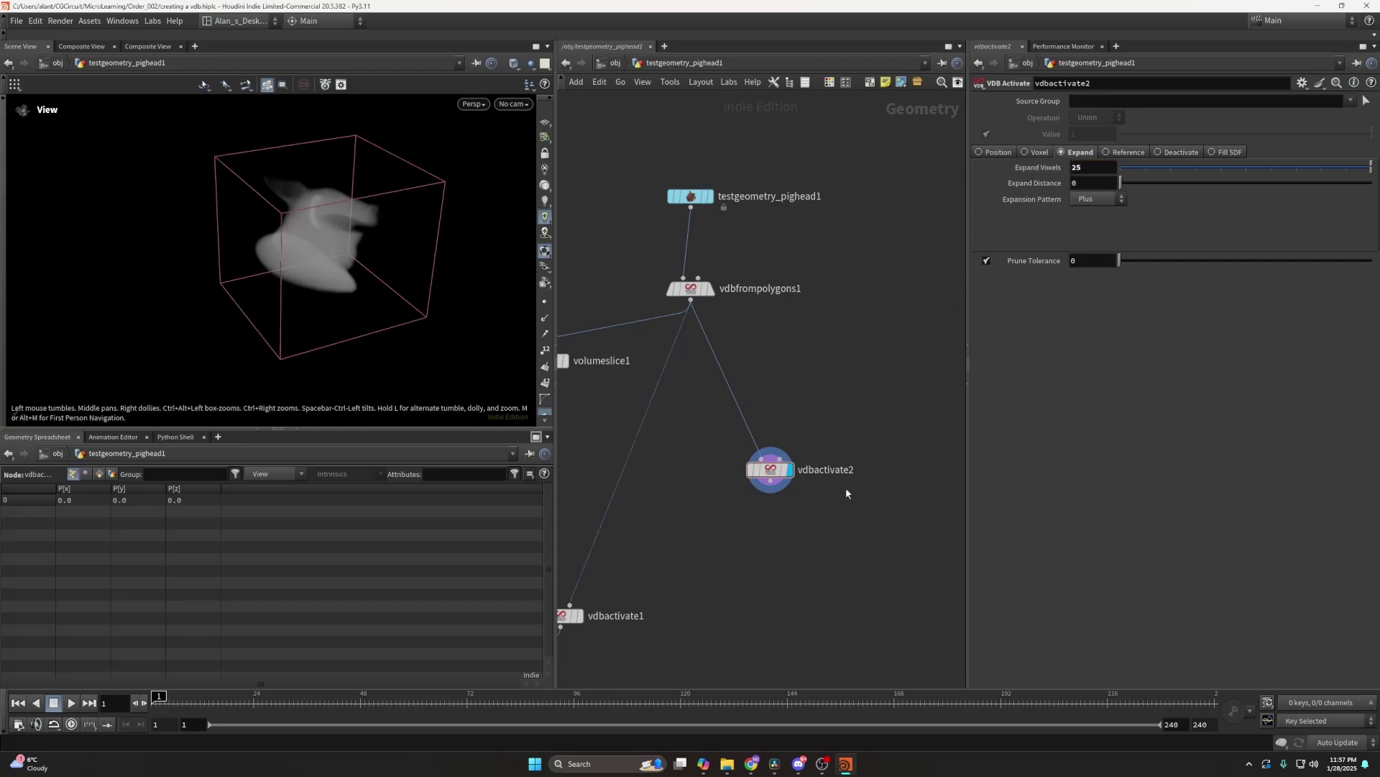
# Add a VDB Smooth node after vdbactivate2, display it and bypass vdbactivate2.
pyautogui.press('Tab')
pyautogui.write('vdbsmo')
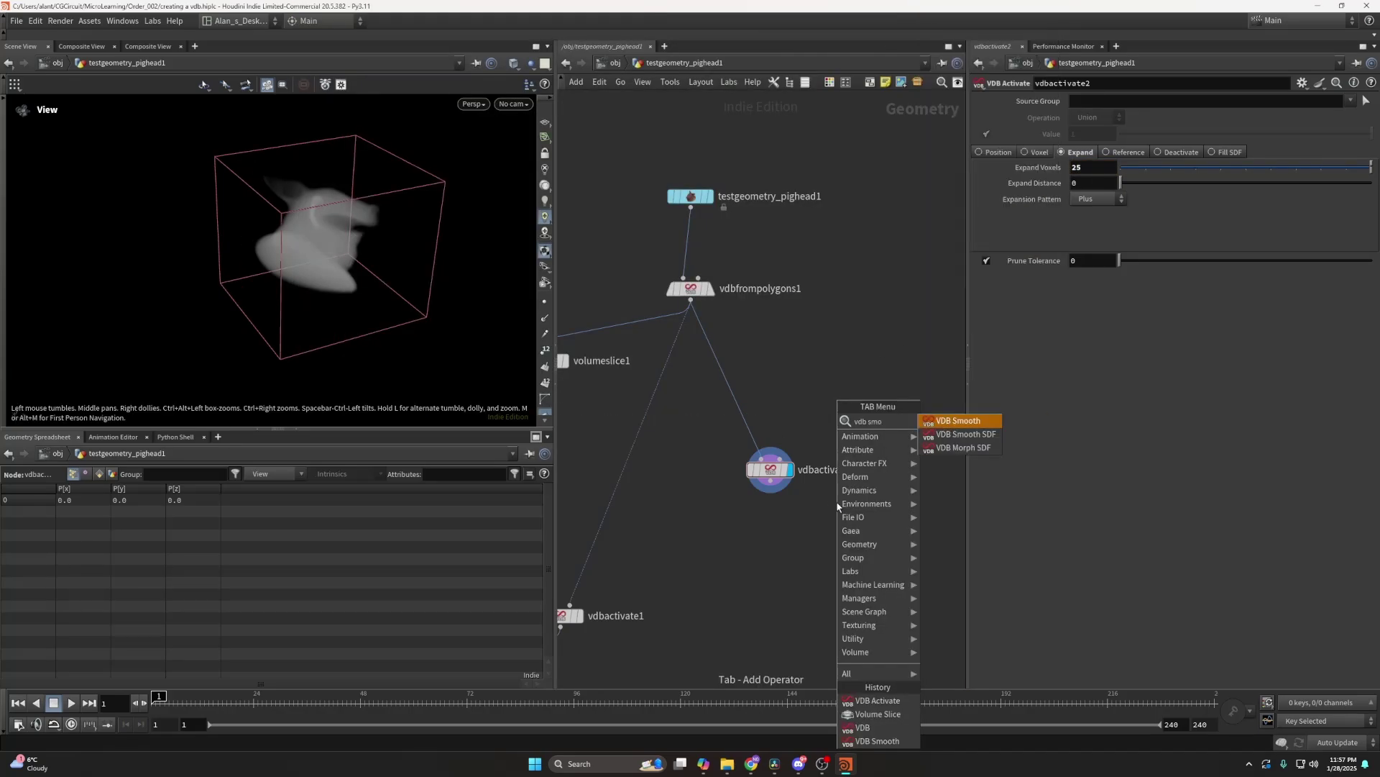
pyautogui.press('Return')
pyautogui.click(764, 567)
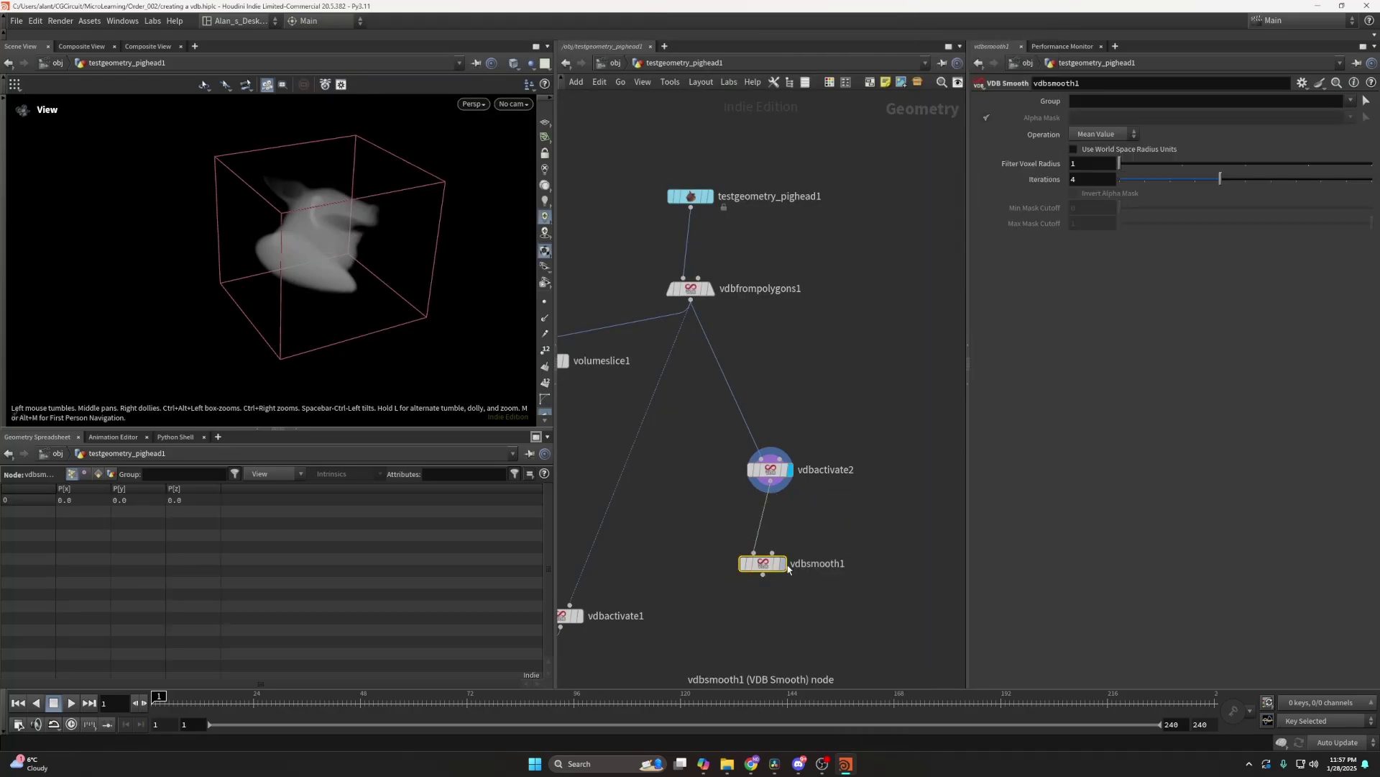
pyautogui.click(1103, 164)
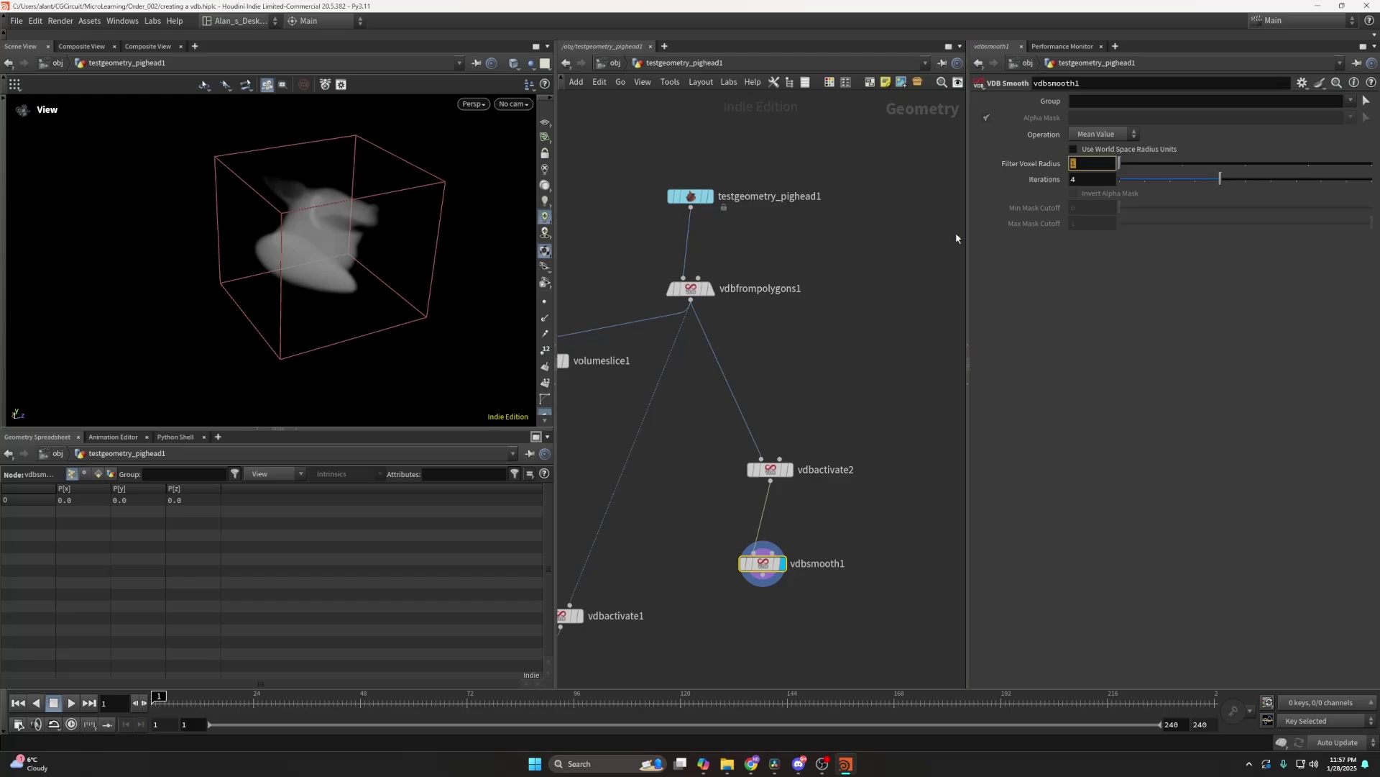
pyautogui.click(1099, 180)
pyautogui.moveTo(763, 564); pyautogui.dragTo(771, 544)
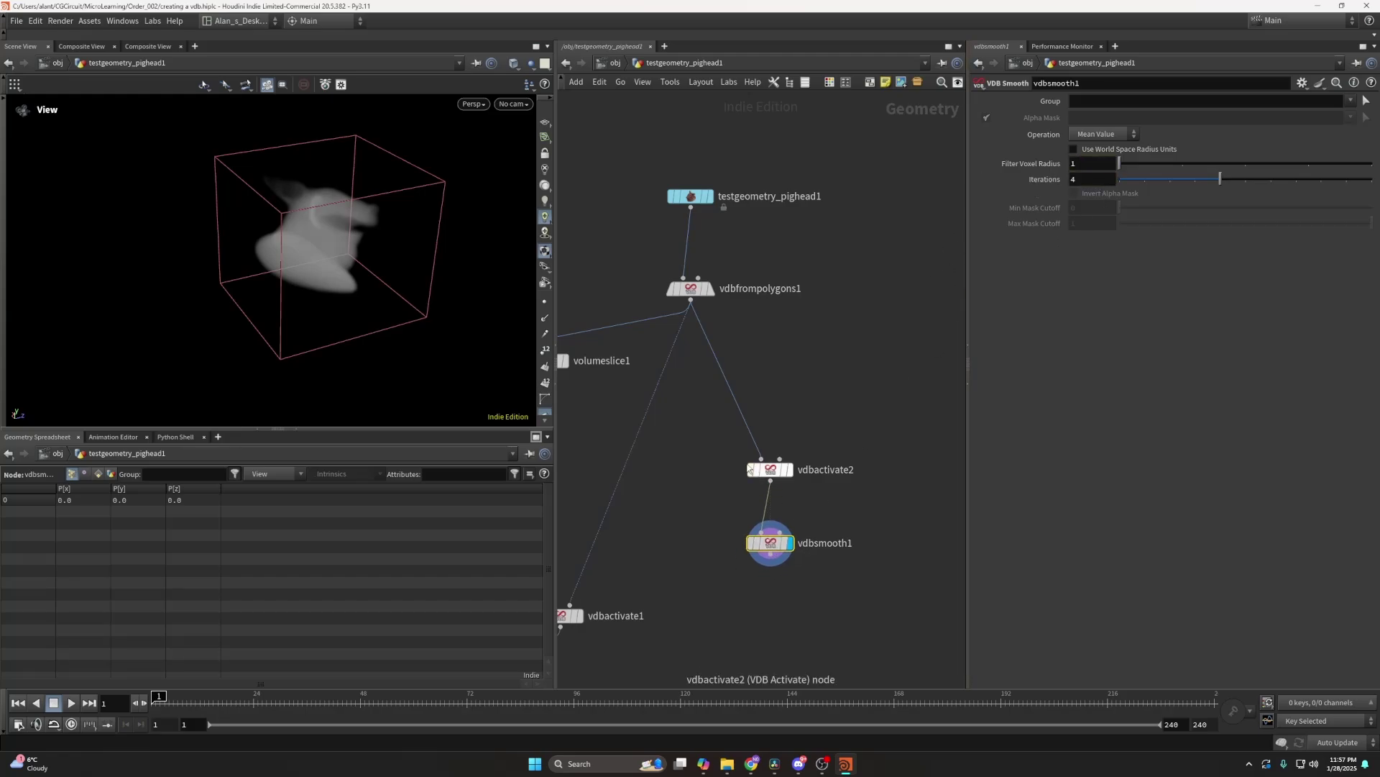
pyautogui.click(750, 470)
# Set the VDB Smooth operation to Gaussian with 10 iterations and a Filter Voxel Radius of 5.
pyautogui.click(1107, 135)
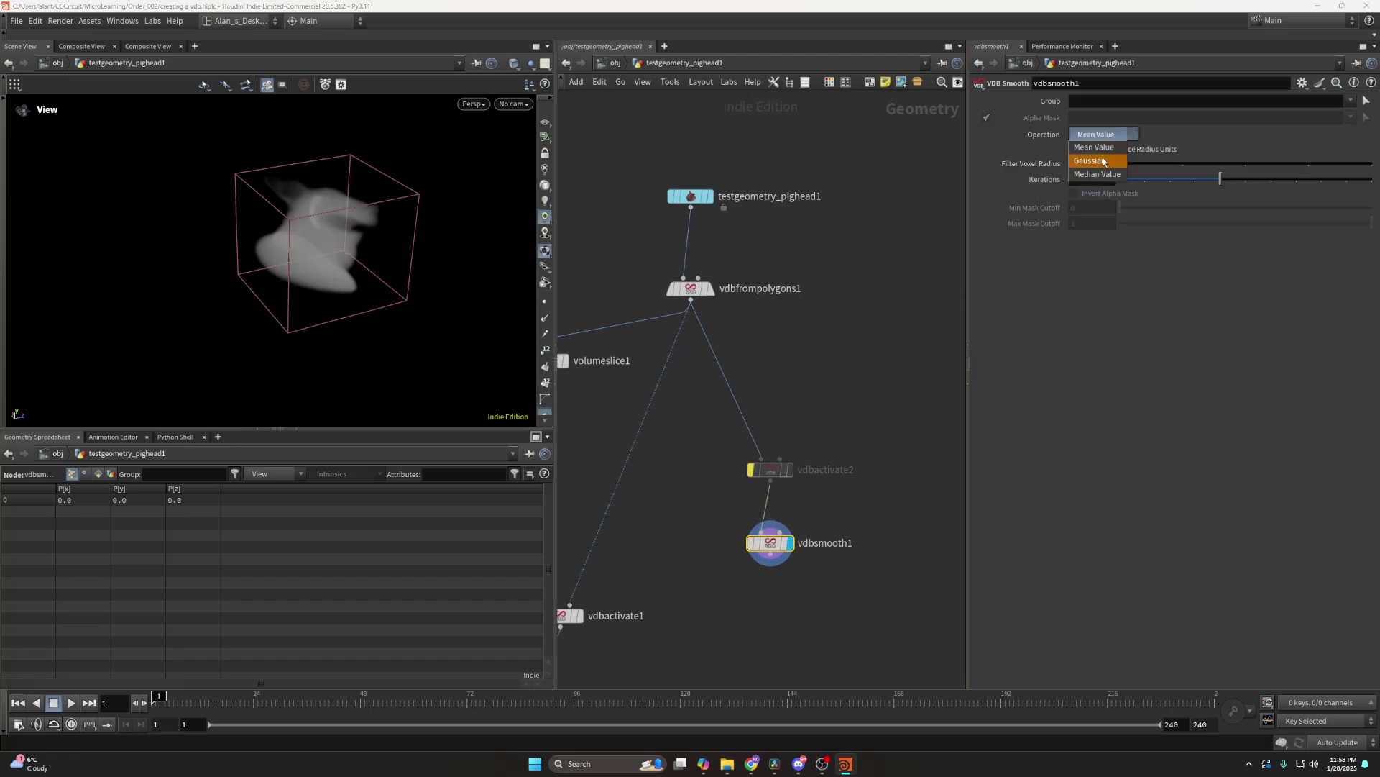
pyautogui.click(1103, 162)
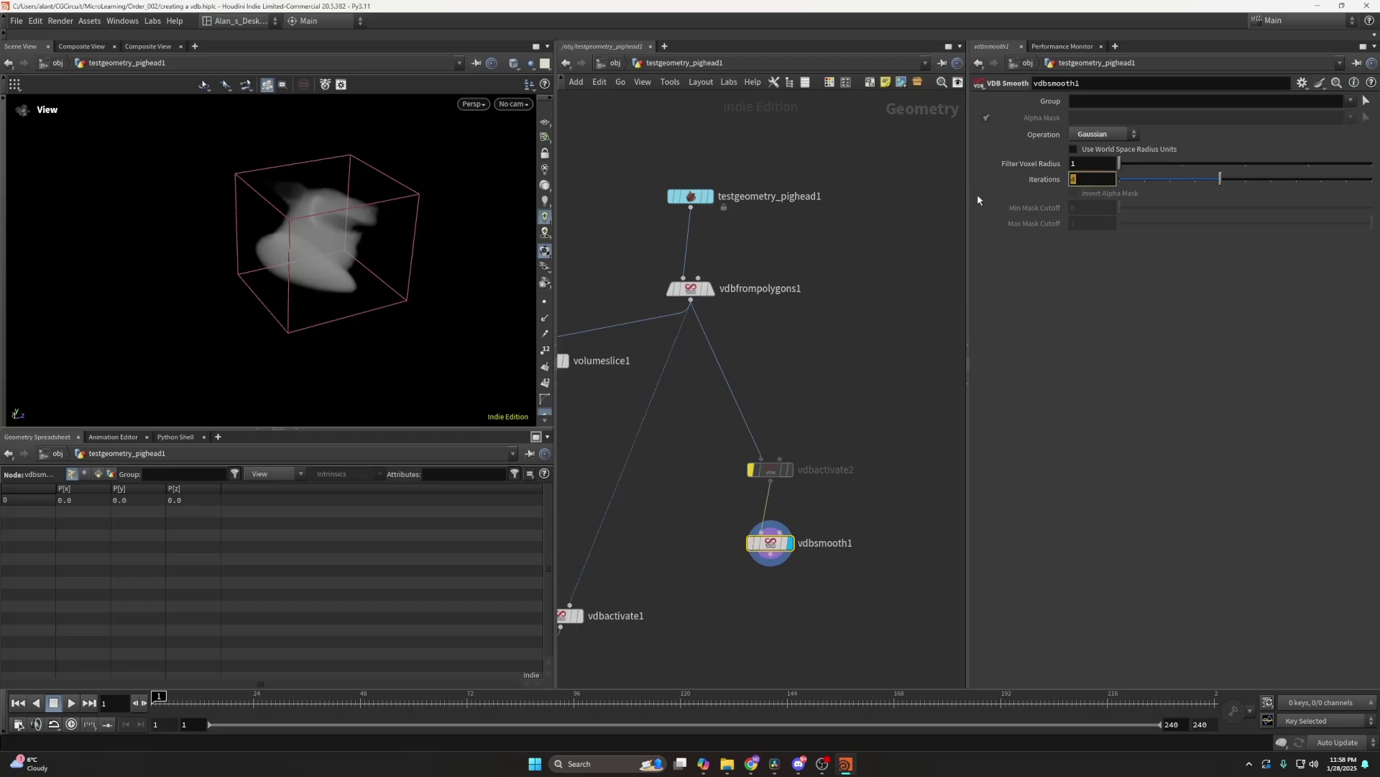
pyautogui.write('10')
pyautogui.press('Return')
pyautogui.click(1093, 163)
pyautogui.write('65')
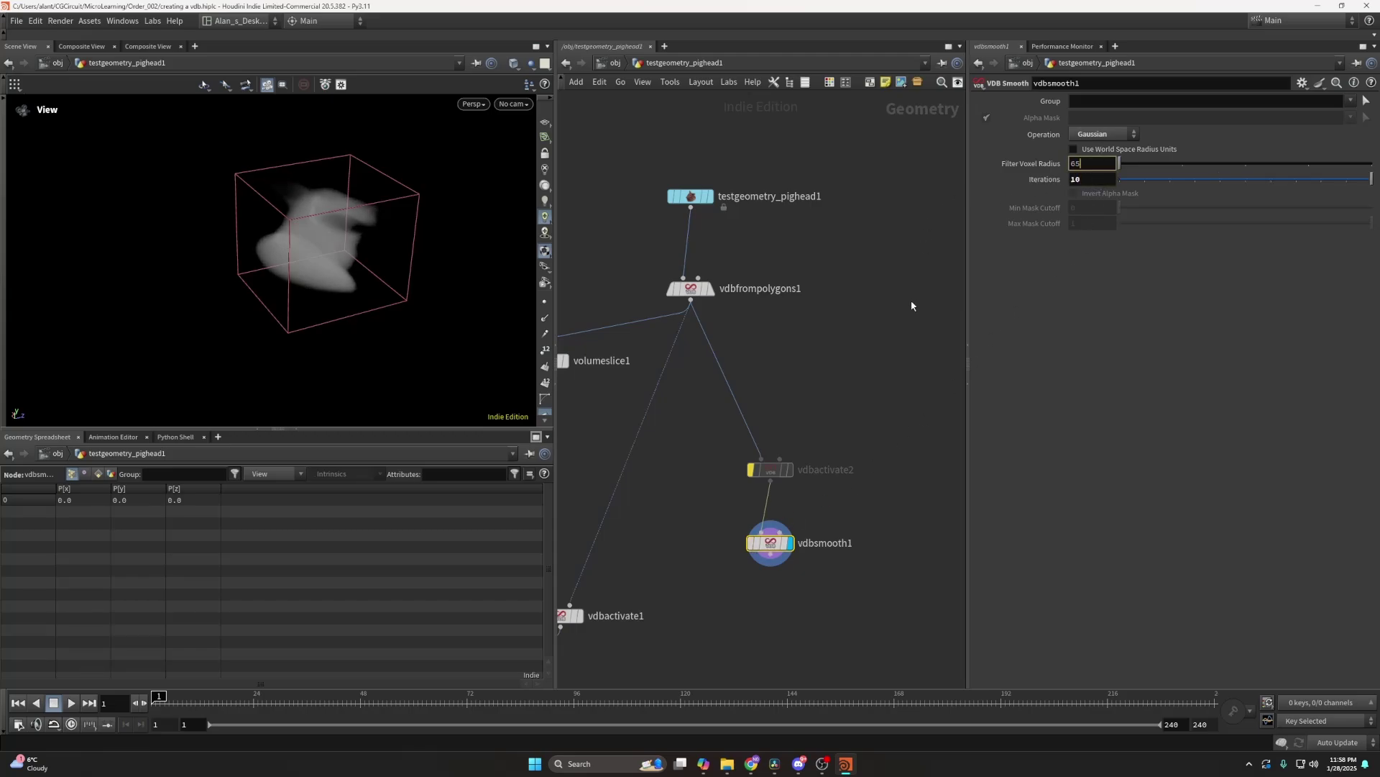
pyautogui.press('Return')
# Compare the volume with vdbsmooth1 bypassed and active, and re-enable vdbactivate2.
pyautogui.click(750, 545)
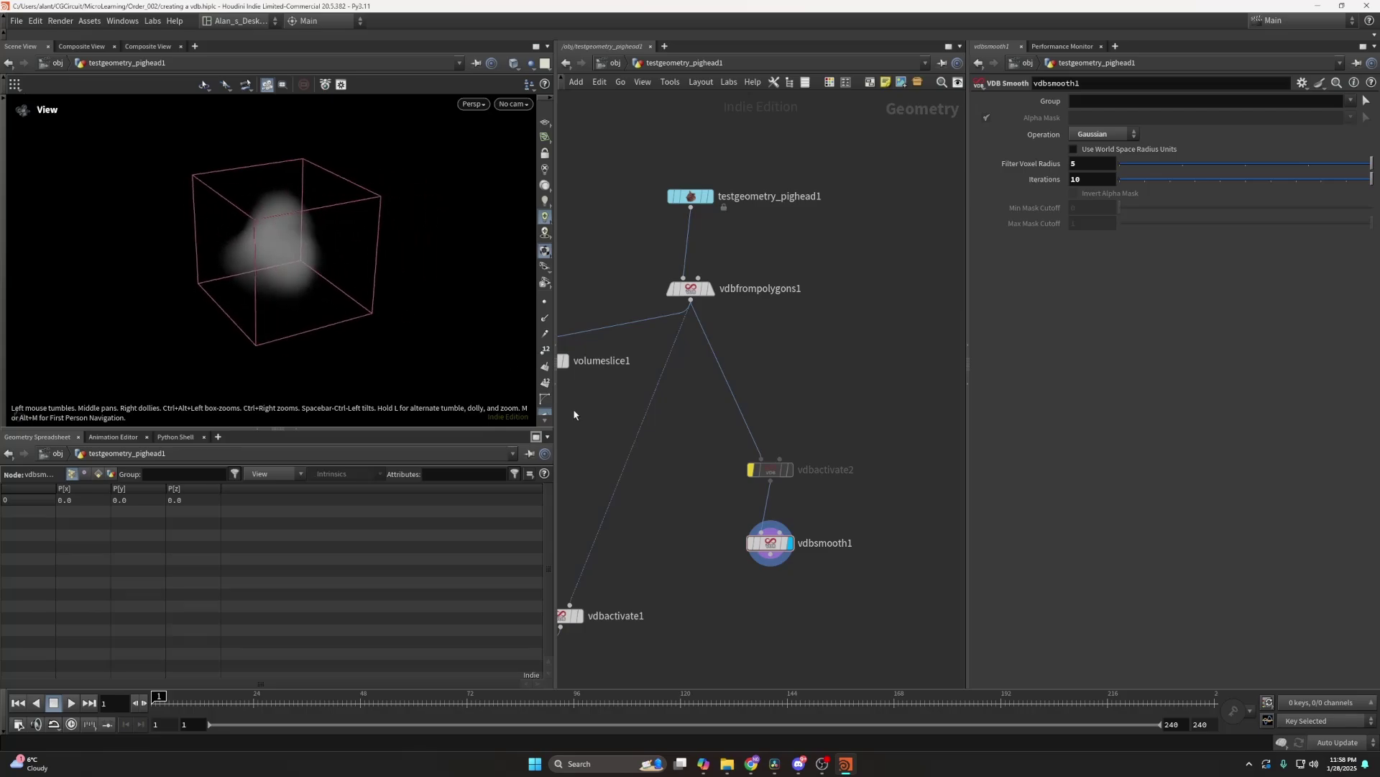
pyautogui.click(750, 545)
pyautogui.click(747, 546)
pyautogui.click(746, 545)
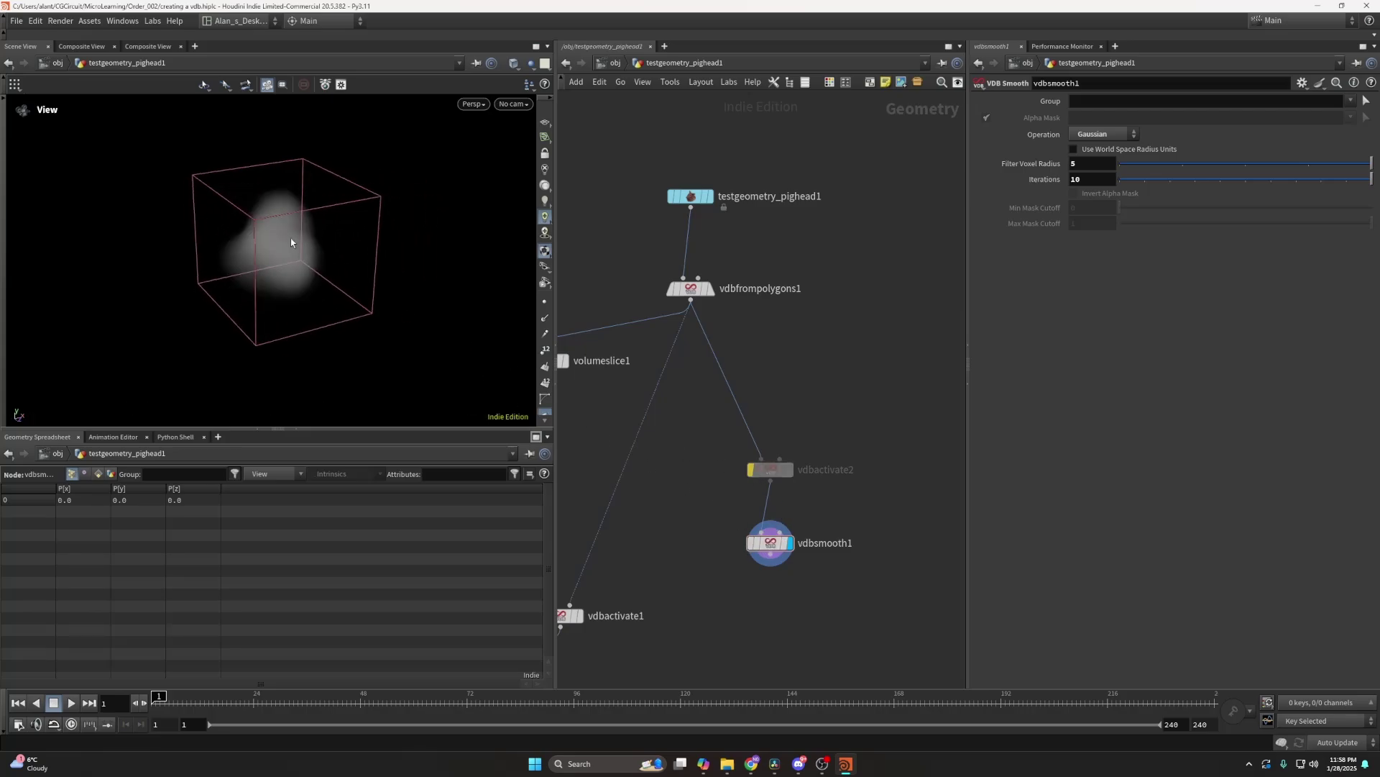
pyautogui.moveTo(281, 225); pyautogui.dragTo(277, 233)
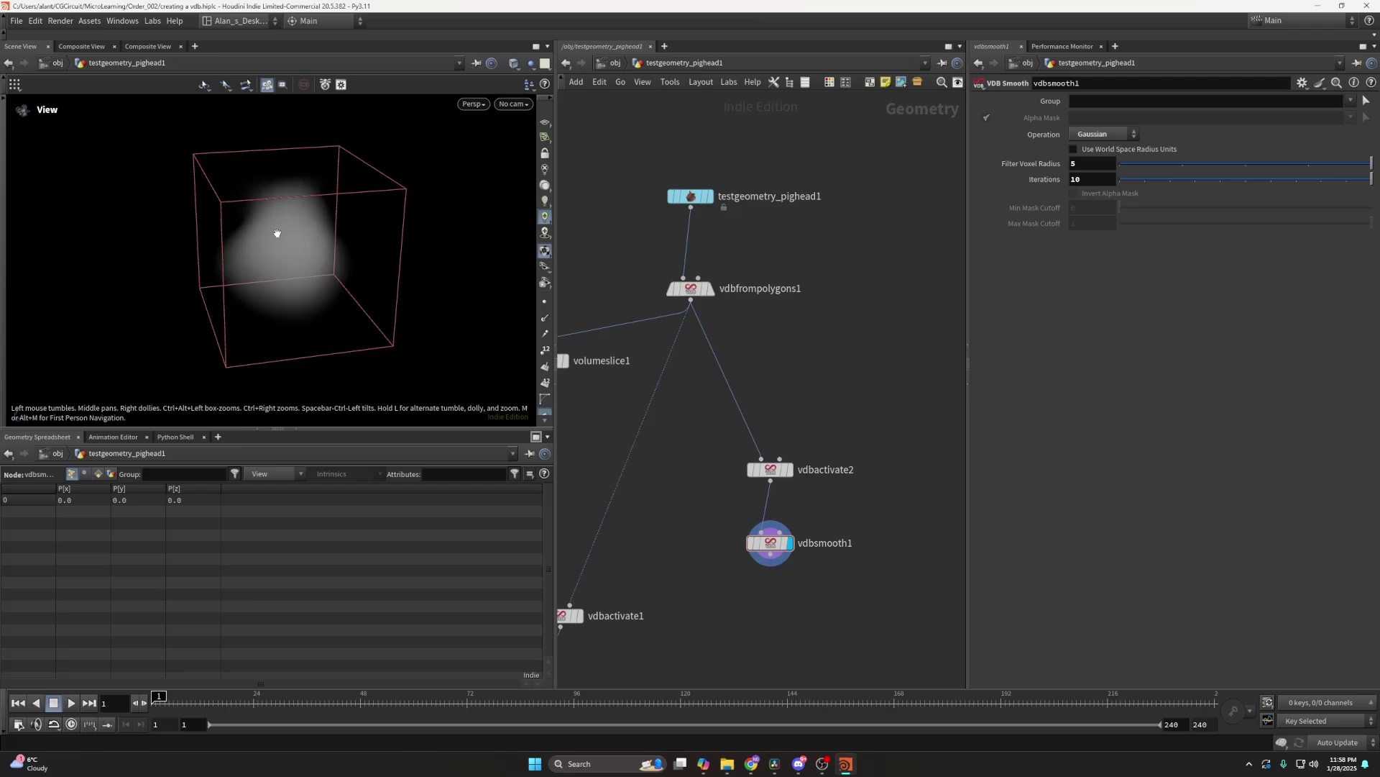
pyautogui.click(750, 470)
pyautogui.click(750, 470)
# Reduce the VDB Smooth node's Filter Voxel Radius to 3.
pyautogui.hotkey('ctrl', 'z')
pyautogui.write('3')
pyautogui.press('Return')
pyautogui.moveTo(348, 228); pyautogui.dragTo(302, 237)
# Alternate the display between vdbactivate2 and vdbsmooth1 to compare the expanded volume before and after smoothing.
pyautogui.click(789, 476)
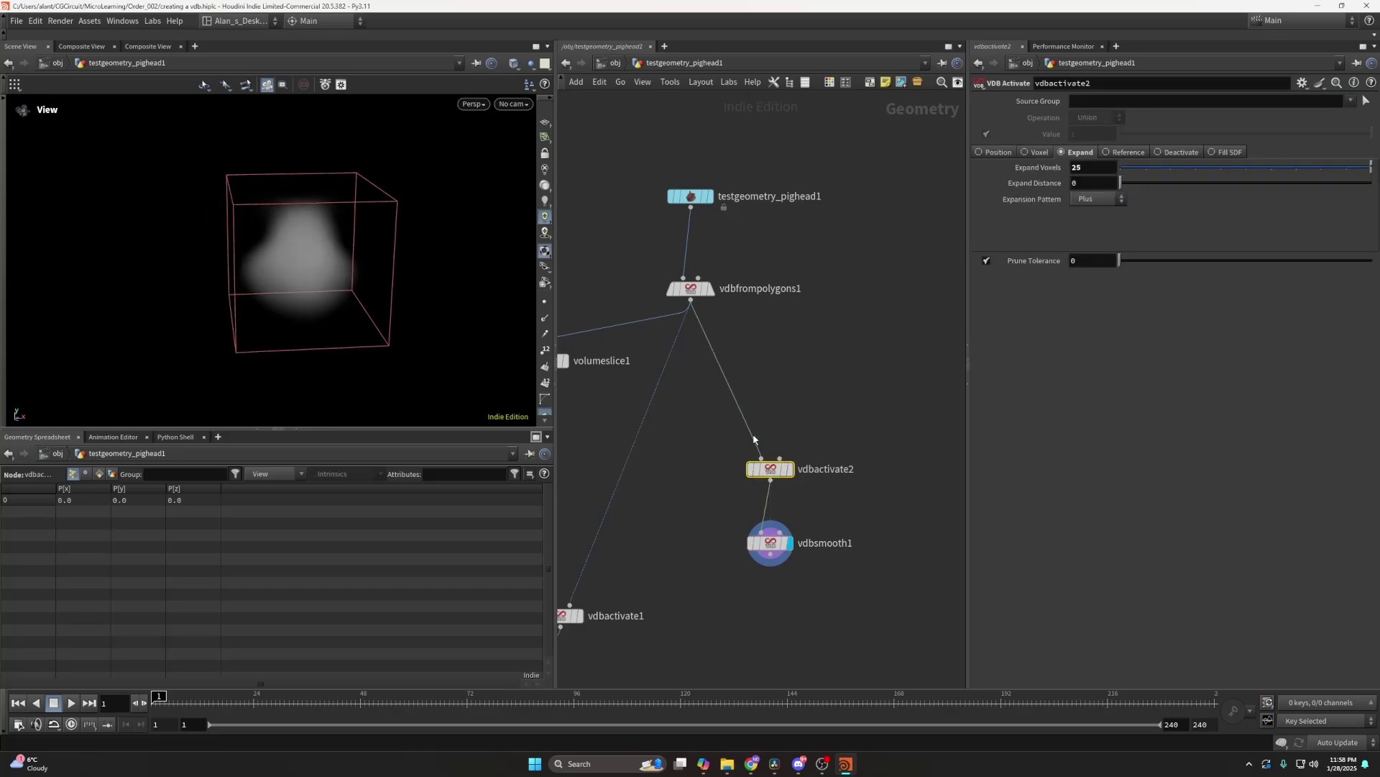
pyautogui.moveTo(271, 223); pyautogui.dragTo(254, 198)
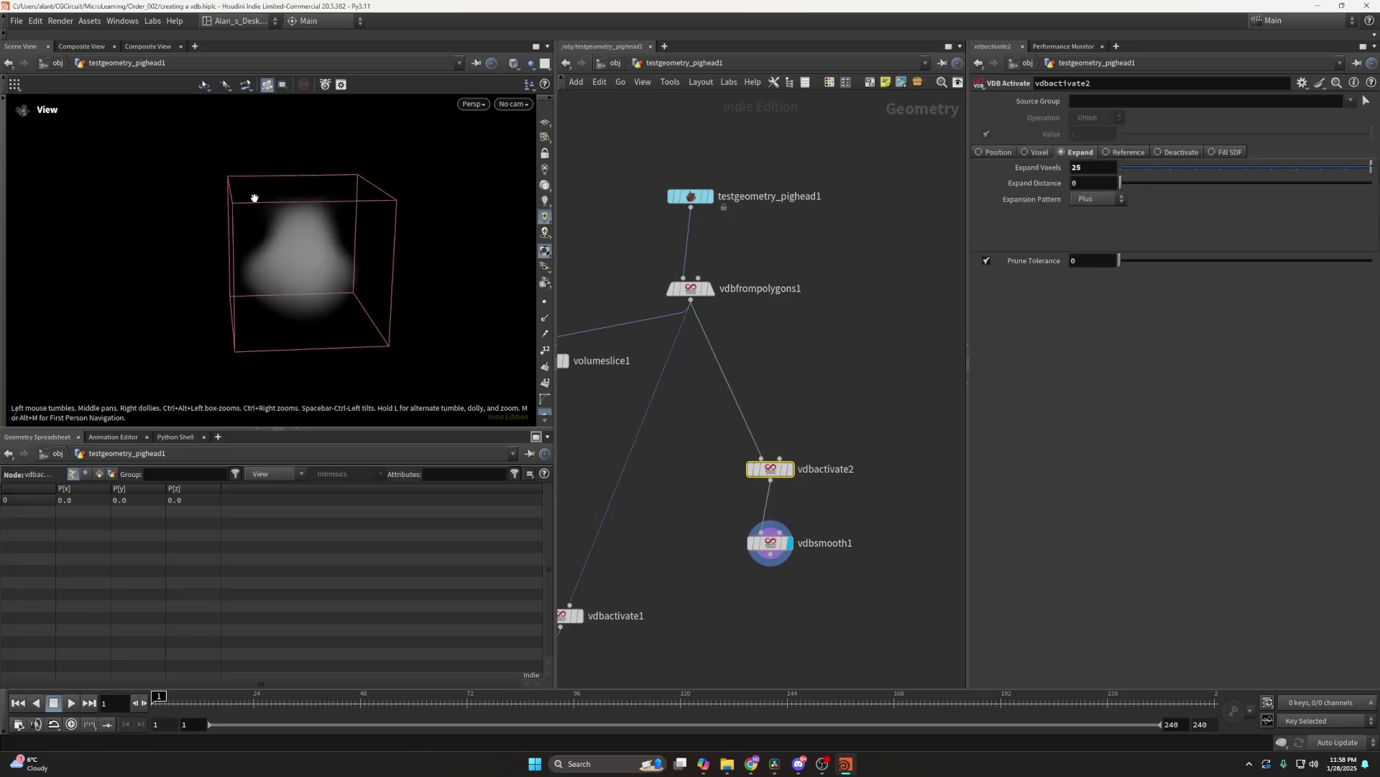
pyautogui.click(791, 470)
pyautogui.moveTo(306, 241); pyautogui.dragTo(323, 248)
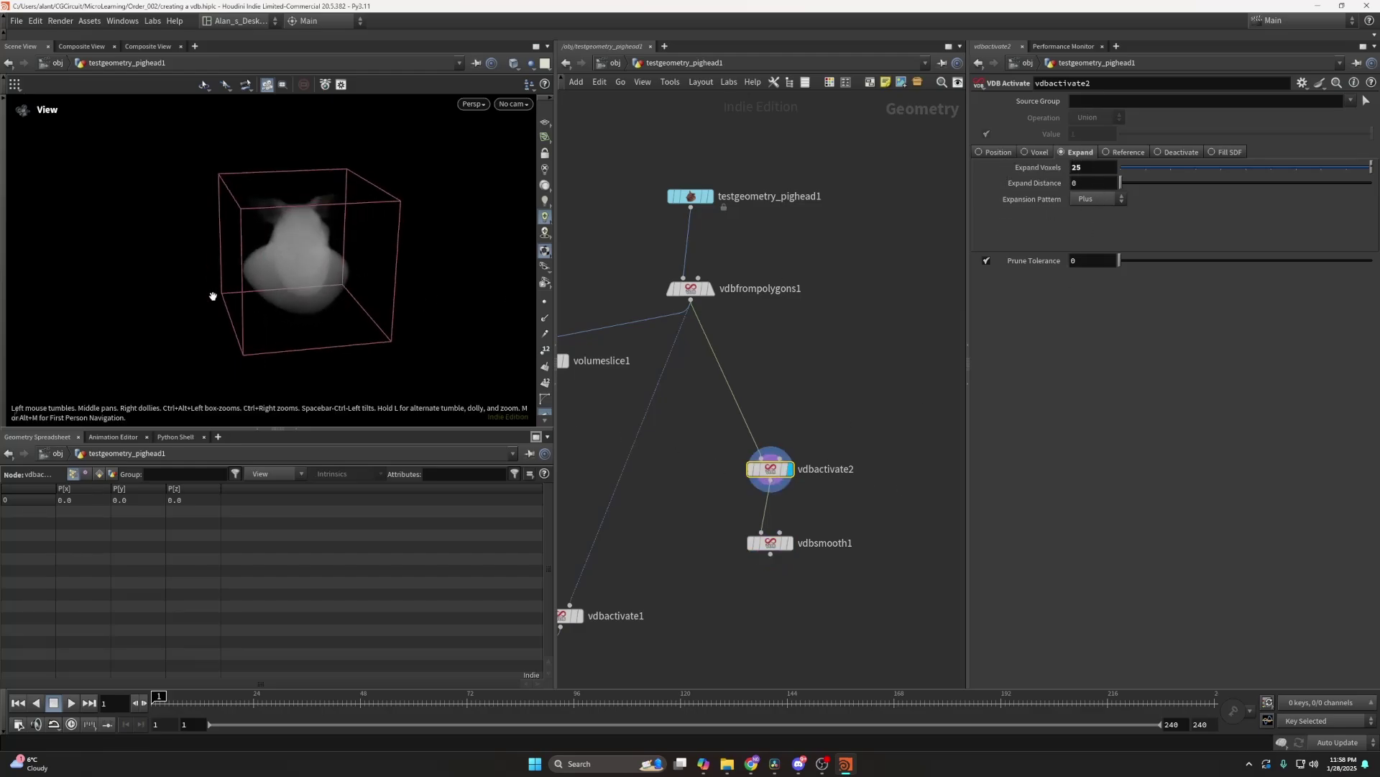
pyautogui.moveTo(213, 297); pyautogui.dragTo(352, 289)
pyautogui.click(784, 547)
pyautogui.press('r')
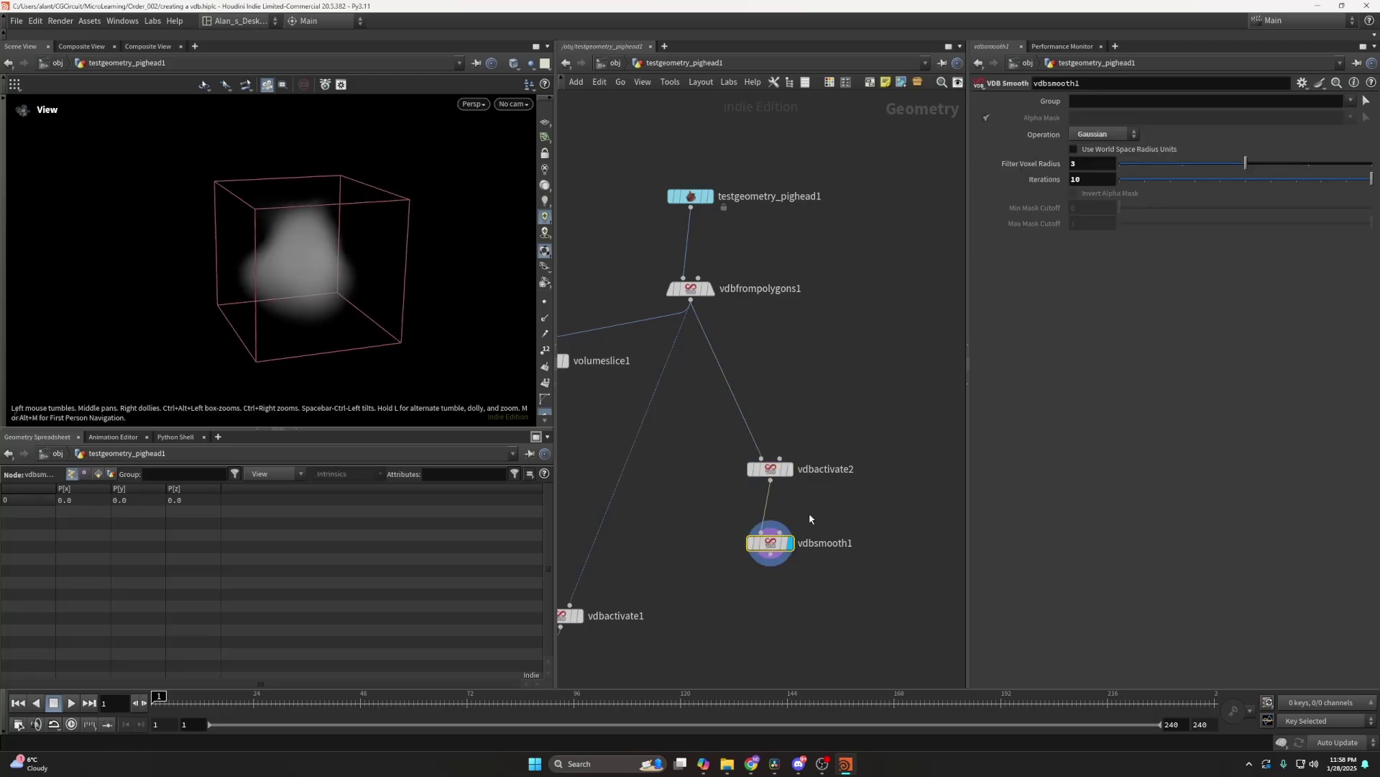
pyautogui.click(770, 469)
pyautogui.press('r')
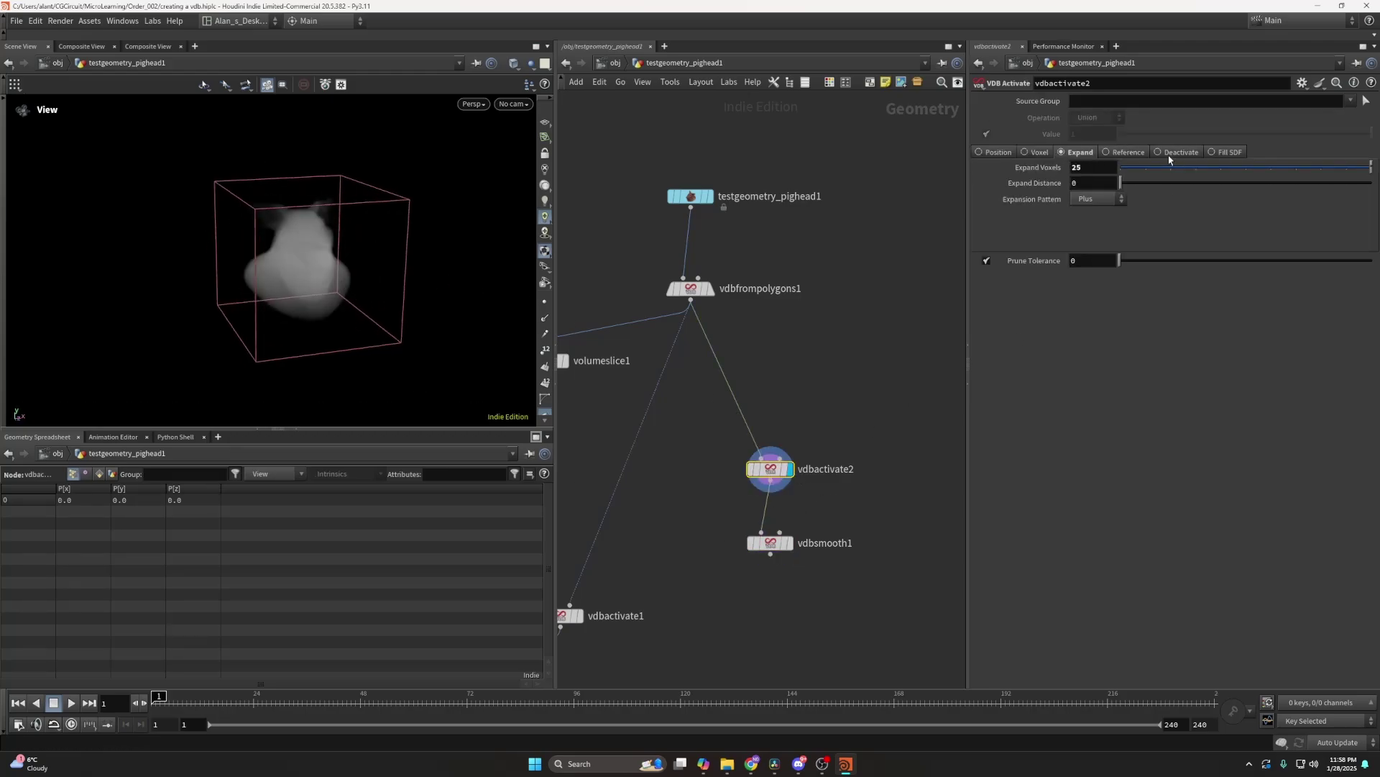
# Connect vdbsmooth1's output to volumeslice2 and display the slice of the smoothed volume.
pyautogui.press('r')
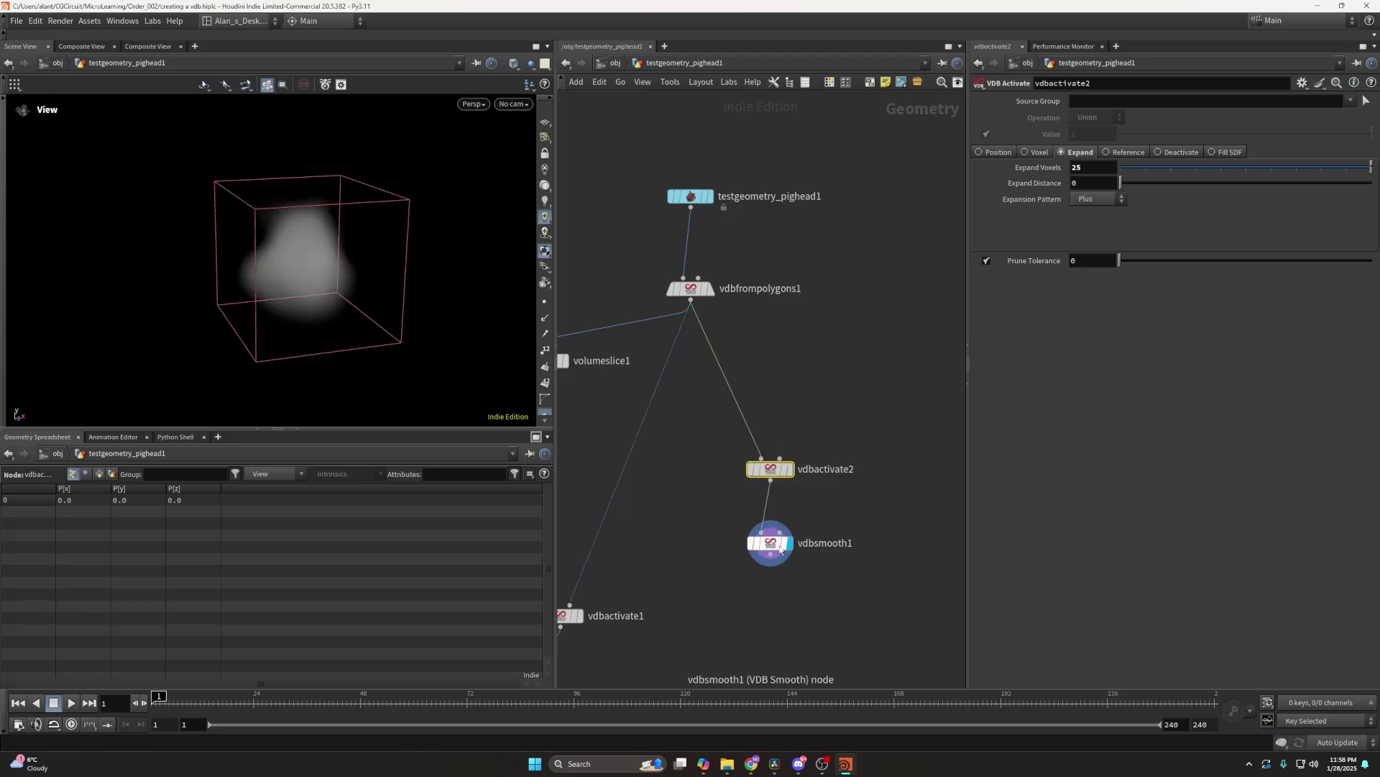
pyautogui.moveTo(690, 561); pyautogui.dragTo(851, 343, button='middle')
pyautogui.click(609, 472)
pyautogui.click(932, 336)
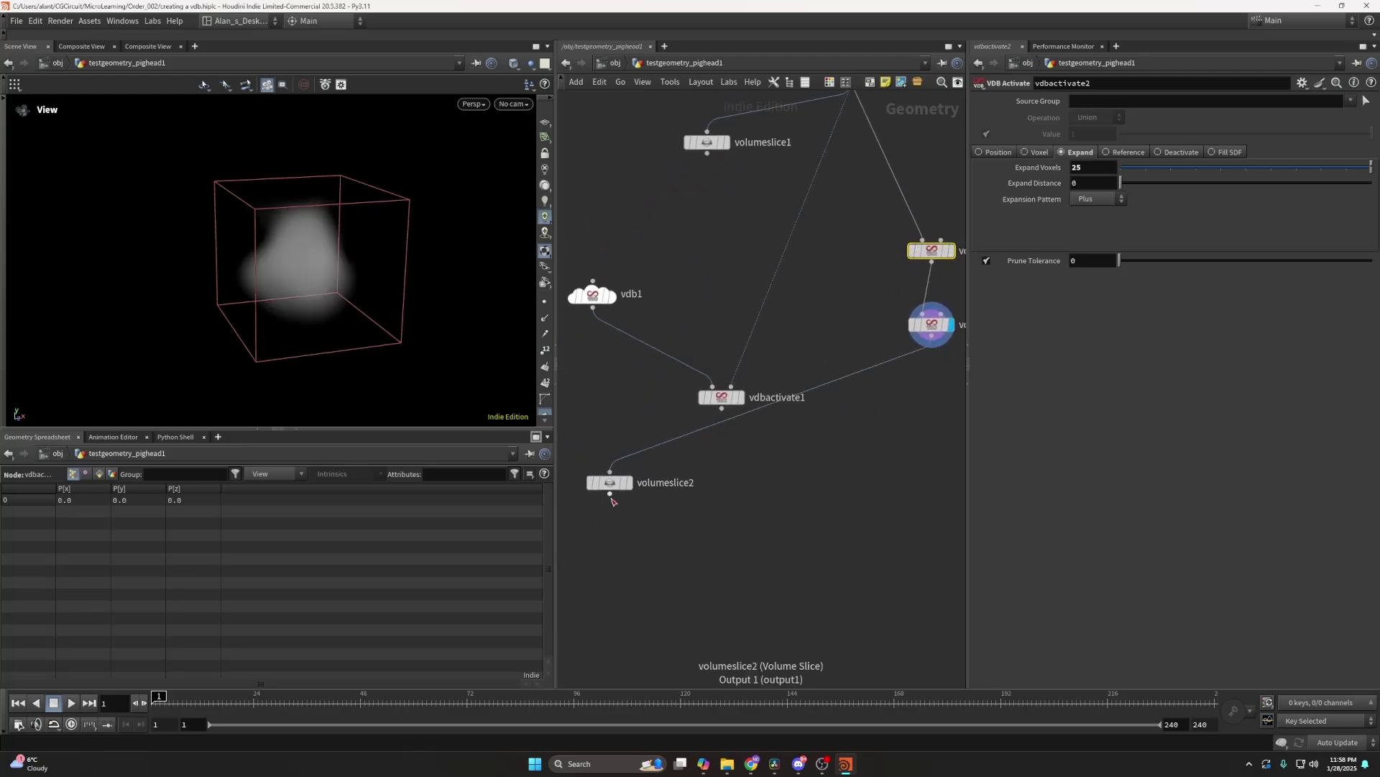
pyautogui.press('r')
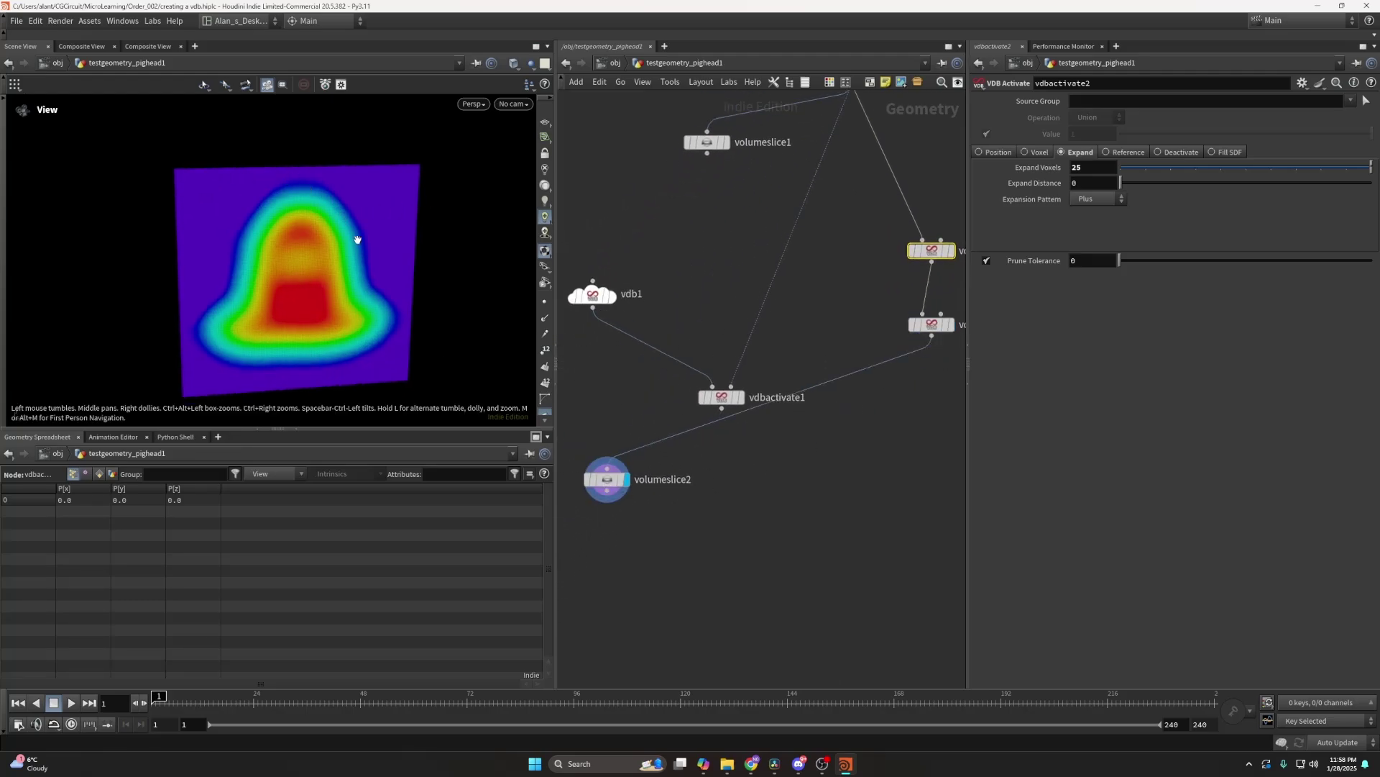
# Add a VDB Activate node between vdbsmooth1 and volumeslice2.
pyautogui.moveTo(872, 419); pyautogui.dragTo(767, 426, button='middle')
pyautogui.click(767, 426)
pyautogui.click(827, 344)
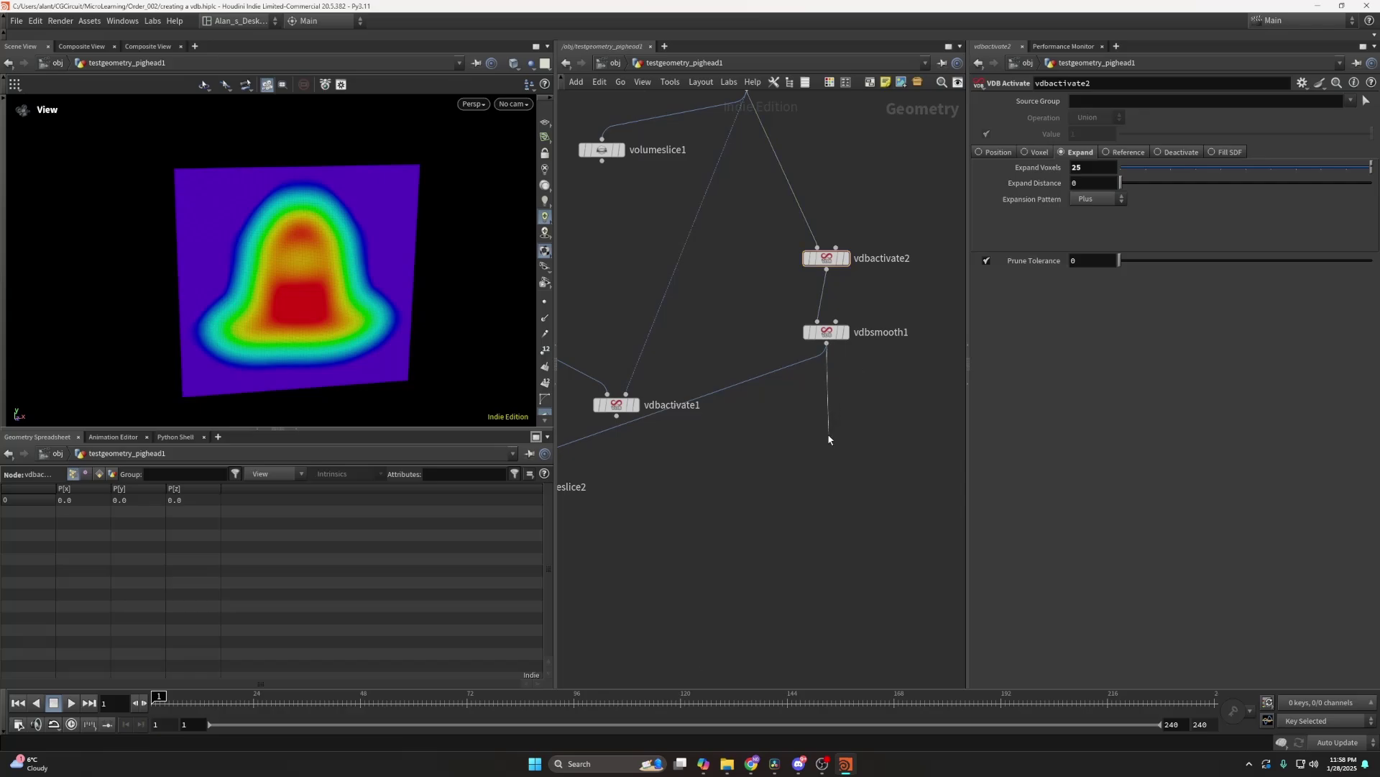
pyautogui.press('Tab')
pyautogui.write('vdba')
pyautogui.press('Return')
pyautogui.press('Return')
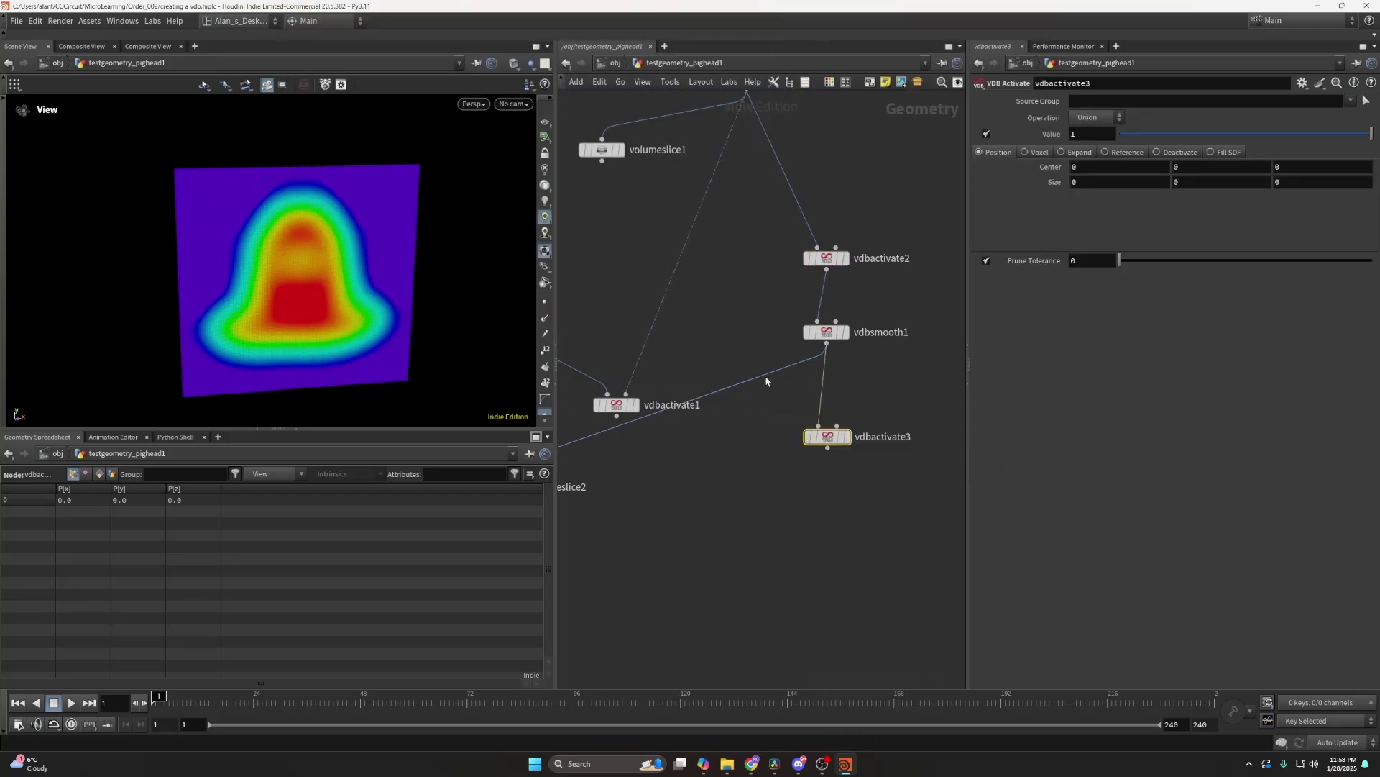
pyautogui.moveTo(767, 377); pyautogui.dragTo(828, 448)
# Switch vdbactivate3 to Deactivate mode with a Deactivate Tolerance of 0.08 and display its result through volumeslice2.
pyautogui.click(847, 437)
pyautogui.click(1184, 153)
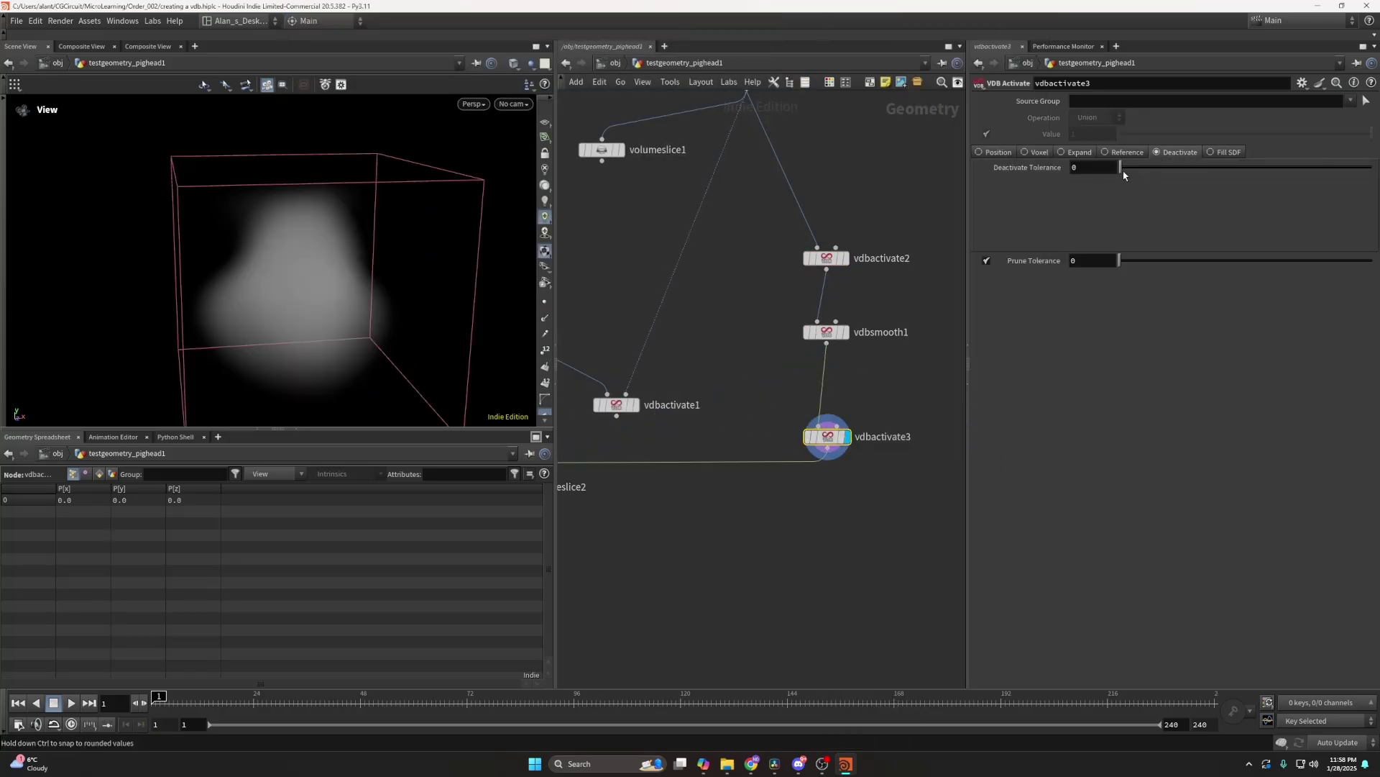
pyautogui.moveTo(1123, 172); pyautogui.dragTo(1141, 169)
pyautogui.scroll(-1, 740, 321)
pyautogui.moveTo(568, 529); pyautogui.dragTo(827, 434, button='middle')
pyautogui.click(817, 364)
pyautogui.moveTo(835, 367); pyautogui.dragTo(575, 463, button='middle')
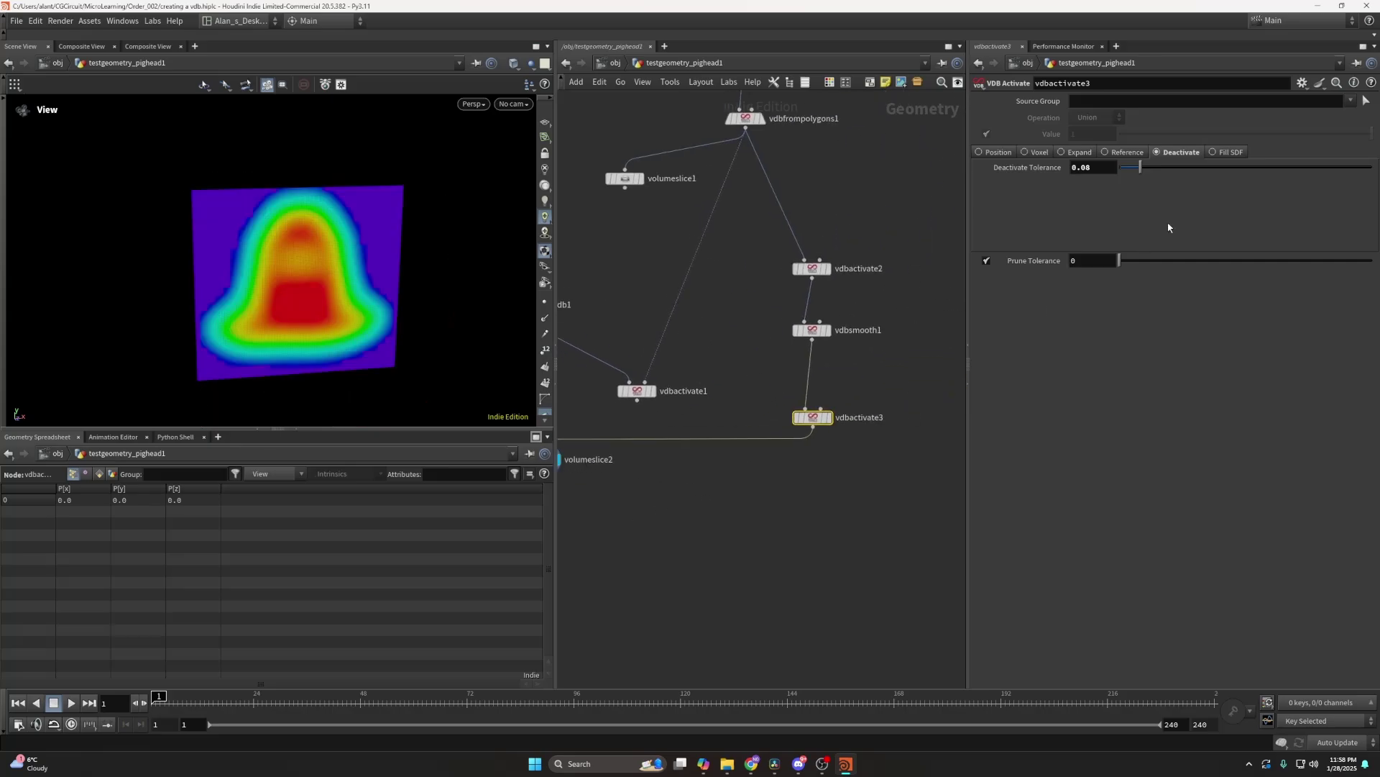
# Lower vdbactivate3's Deactivate Tolerance to about 0.026 and move the node closer beneath vdbsmooth1.
pyautogui.moveTo(1140, 166); pyautogui.dragTo(1127, 168)
pyautogui.doubleClick(1094, 167)
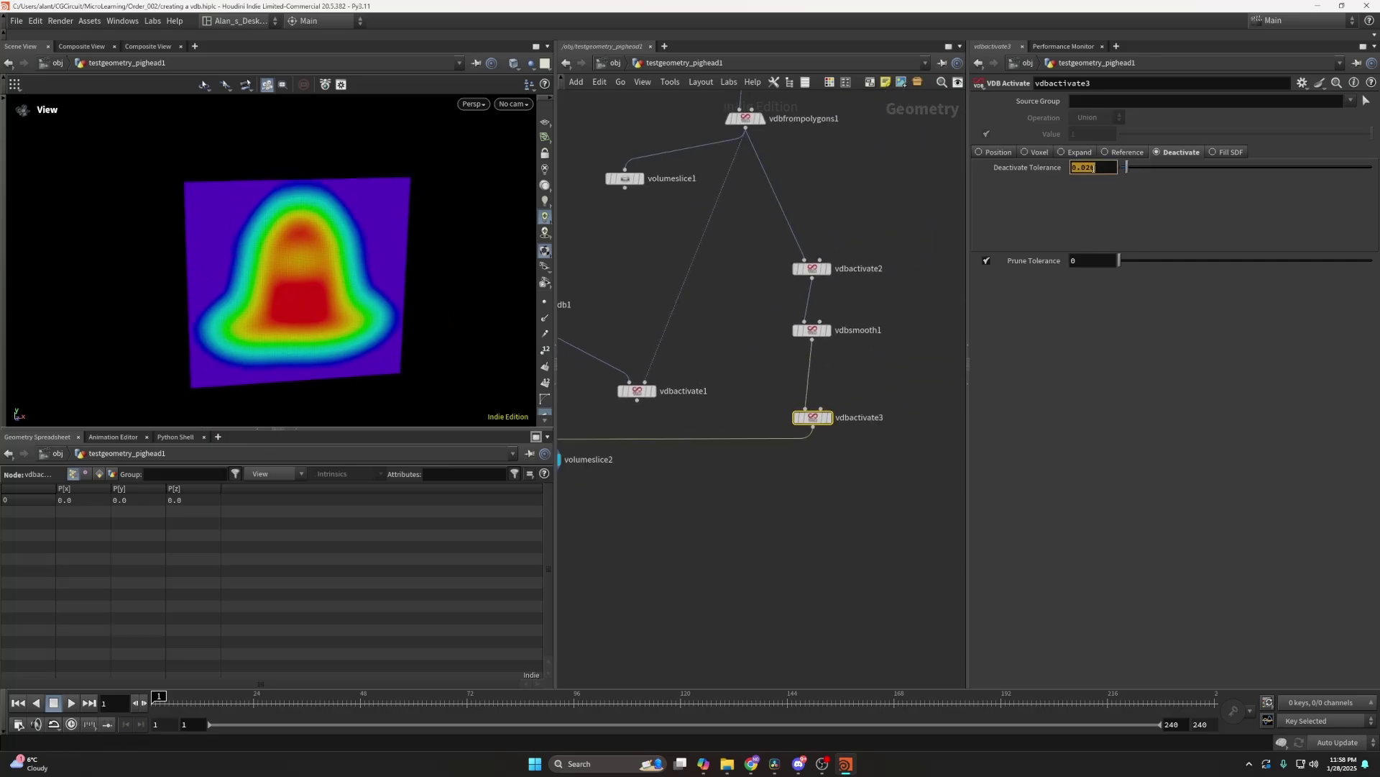
pyautogui.press('Return')
pyautogui.moveTo(1076, 167); pyautogui.dragTo(1104, 167)
pyautogui.click(1078, 168)
pyautogui.press('Return')
pyautogui.moveTo(817, 412); pyautogui.dragTo(816, 386)
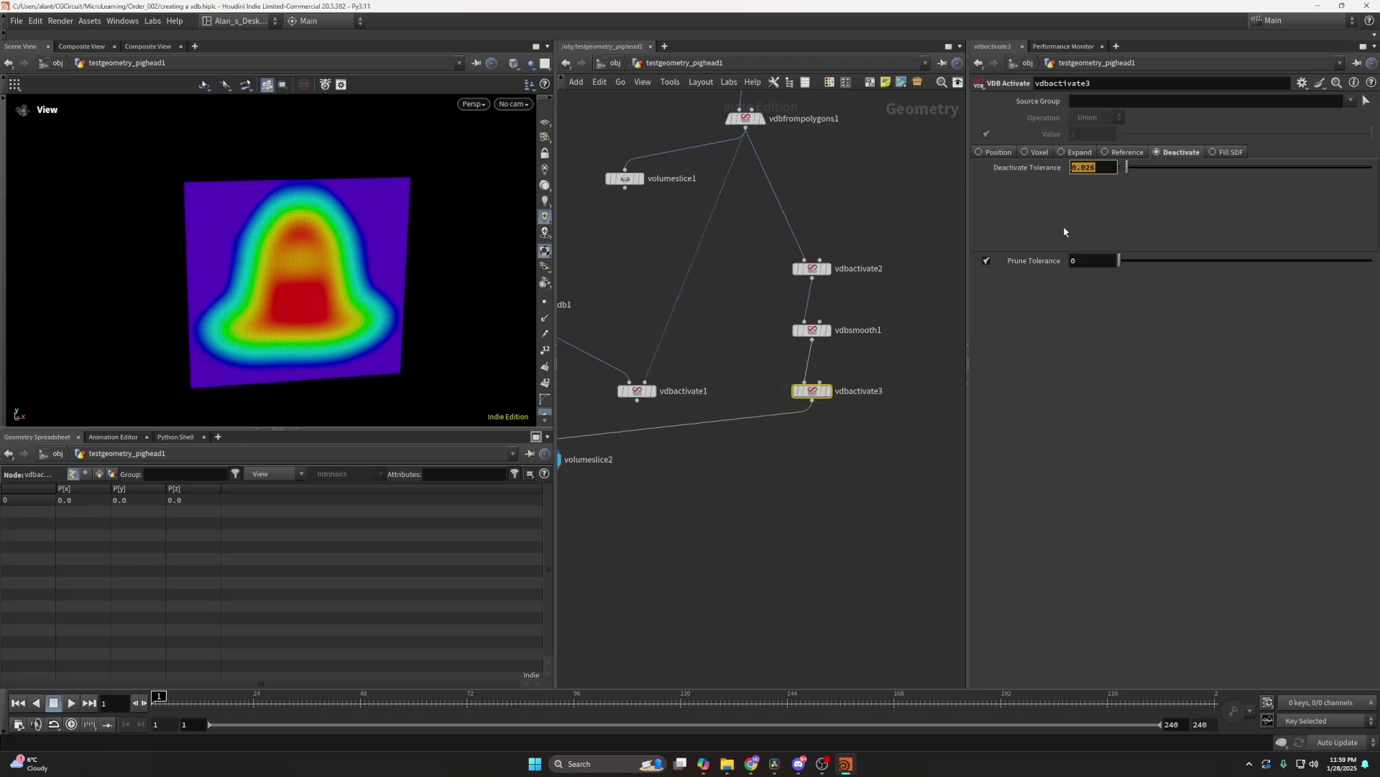
# Raise the Deactivate Tolerance to 0.082 and display vdbactivate3 to inspect the trimmed volume's bounds.
pyautogui.moveTo(1127, 168); pyautogui.dragTo(1142, 173)
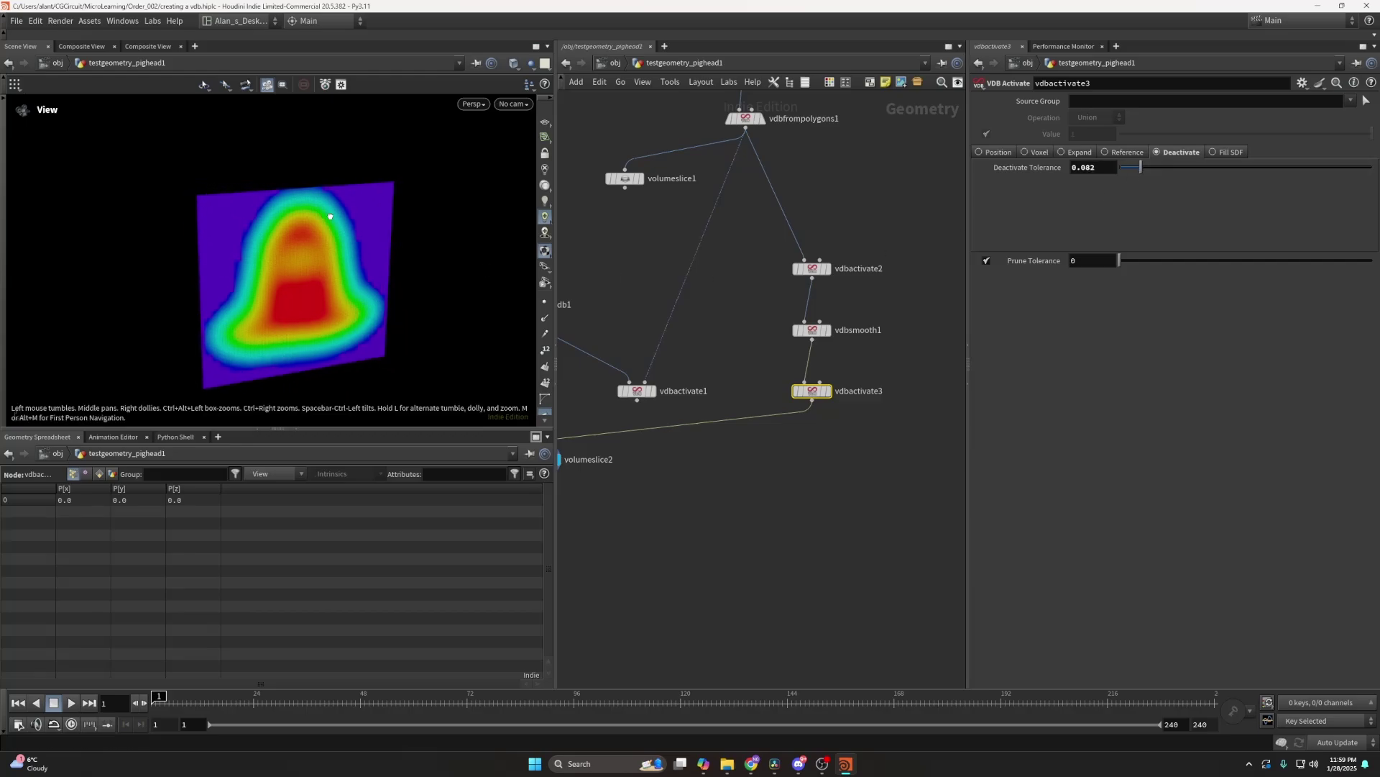
pyautogui.click(827, 391)
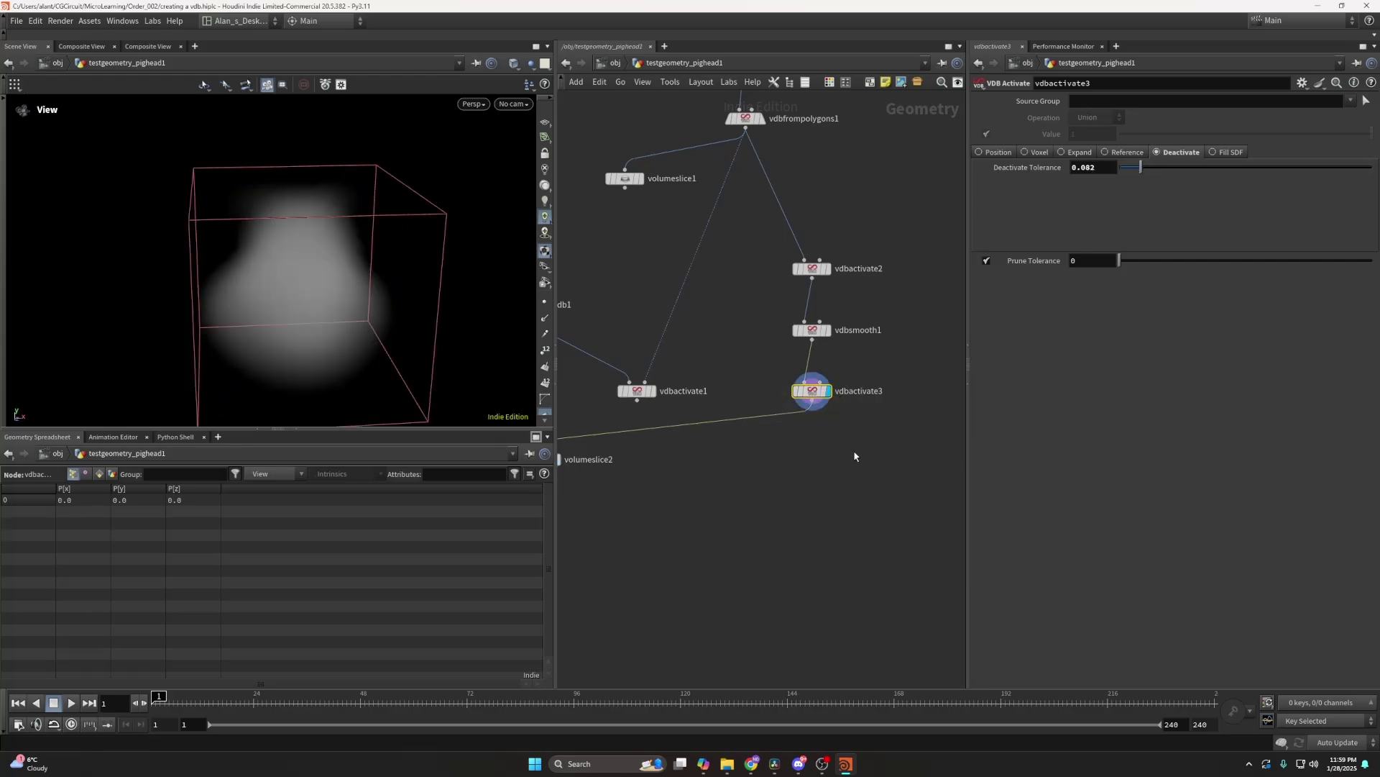
pyautogui.moveTo(345, 316); pyautogui.dragTo(270, 293)
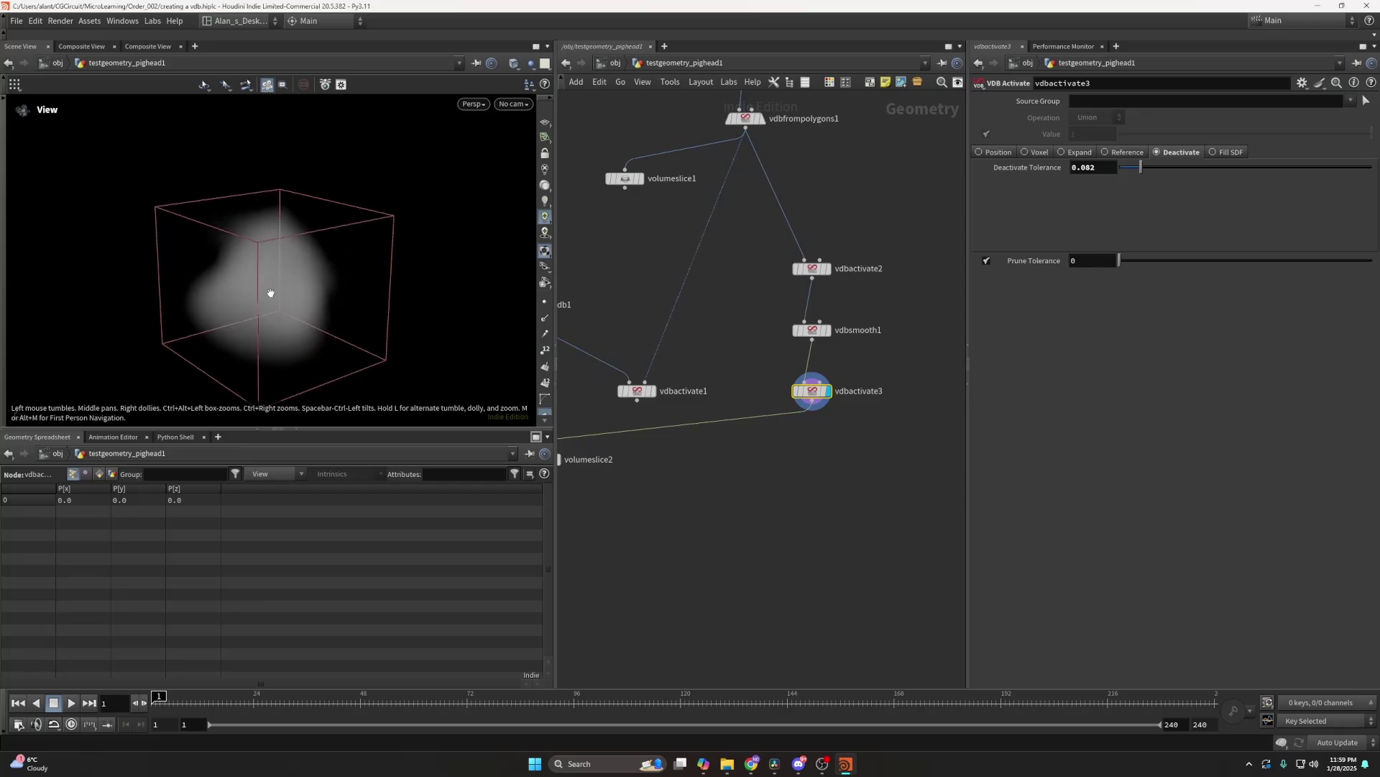